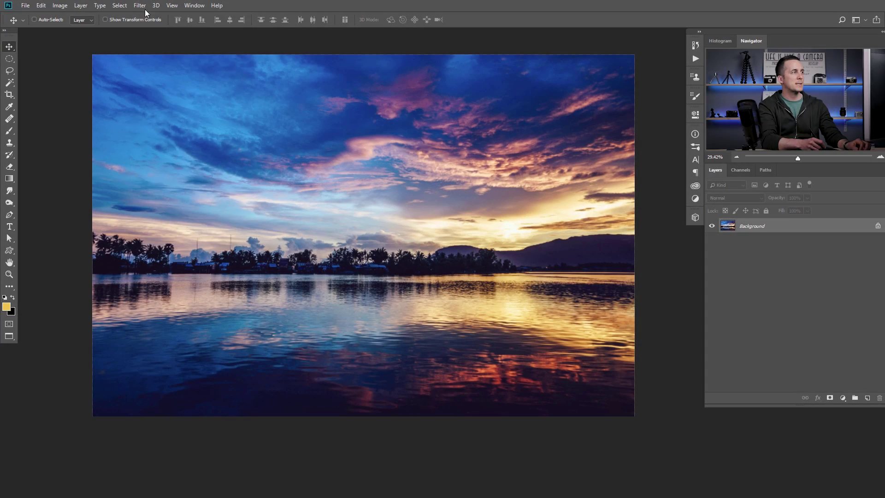
- Set up a Lens Flare on the Background with its centre over the setting sun and brightness at 118%
{"action": "left_click", "coordinate": [140, 5]}
{"action": "mouse_move", "coordinate": [174, 153]}
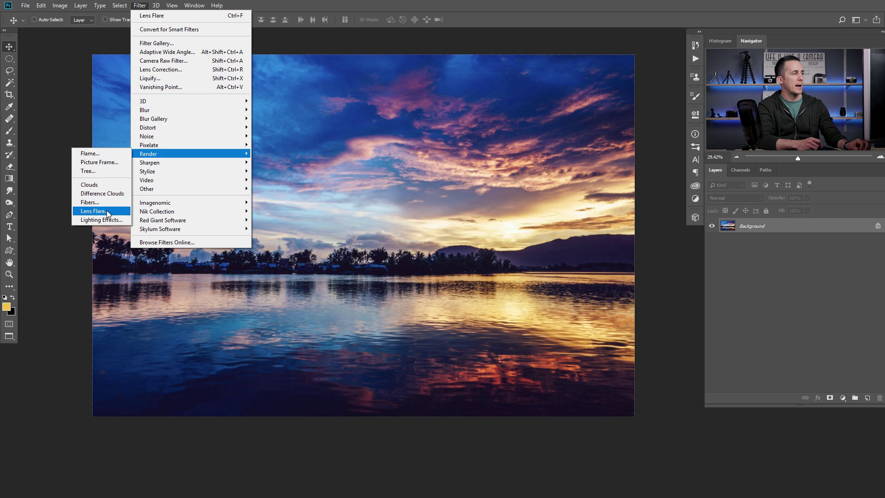
{"action": "left_click", "coordinate": [111, 210]}
{"action": "left_click_drag", "start_coordinate": [422, 141], "coordinate": [403, 134]}
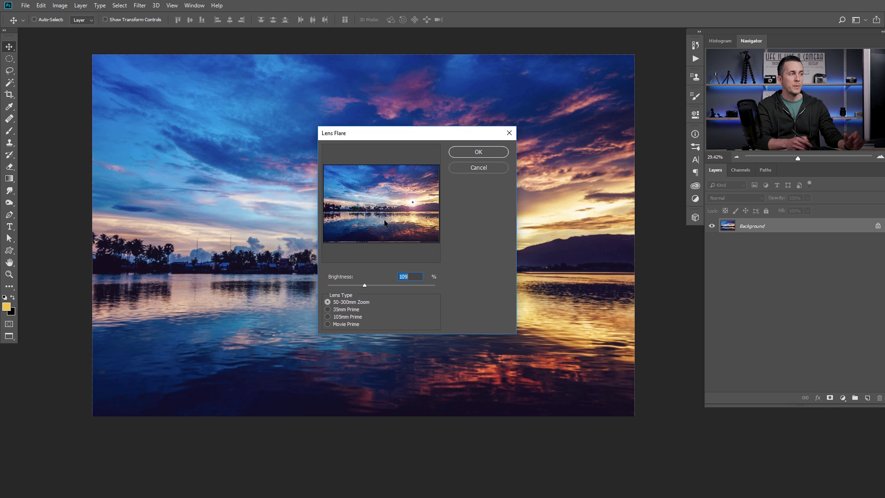
{"action": "mouse_move", "coordinate": [412, 203]}
{"action": "left_mouse_down"}
{"action": "mouse_move", "coordinate": [364, 195]}
{"action": "mouse_move", "coordinate": [383, 218]}
{"action": "mouse_move", "coordinate": [416, 188]}
{"action": "mouse_move", "coordinate": [373, 184]}
{"action": "mouse_move", "coordinate": [385, 208]}
{"action": "mouse_move", "coordinate": [414, 201]}
{"action": "left_mouse_up"}
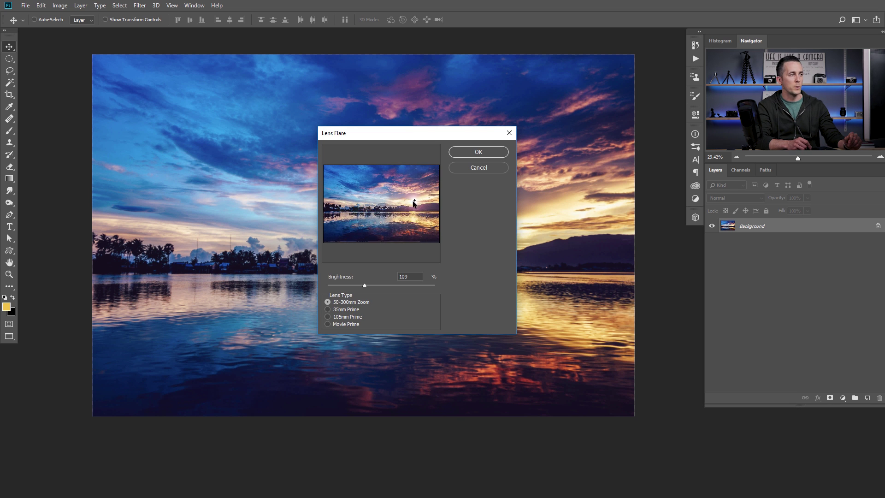
{"action": "left_click_drag", "start_coordinate": [364, 285], "coordinate": [368, 286]}
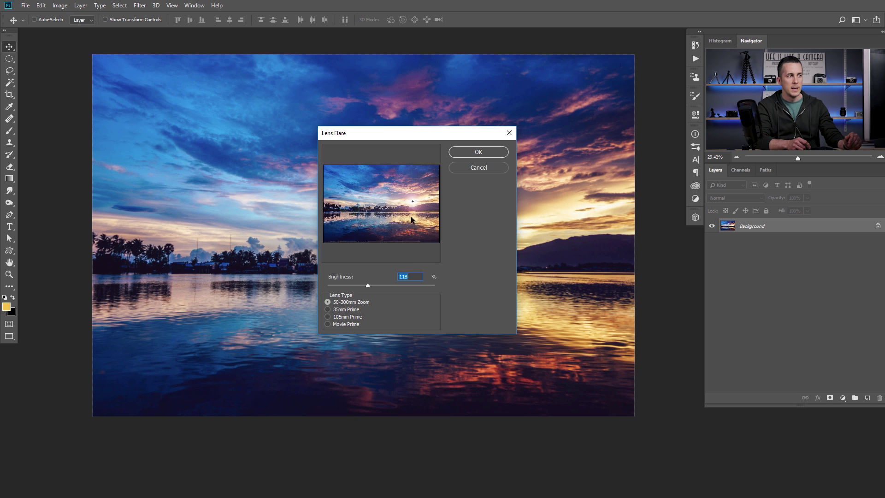
{"action": "left_click", "coordinate": [414, 204]}
{"action": "left_click_drag", "start_coordinate": [413, 203], "coordinate": [411, 206]}
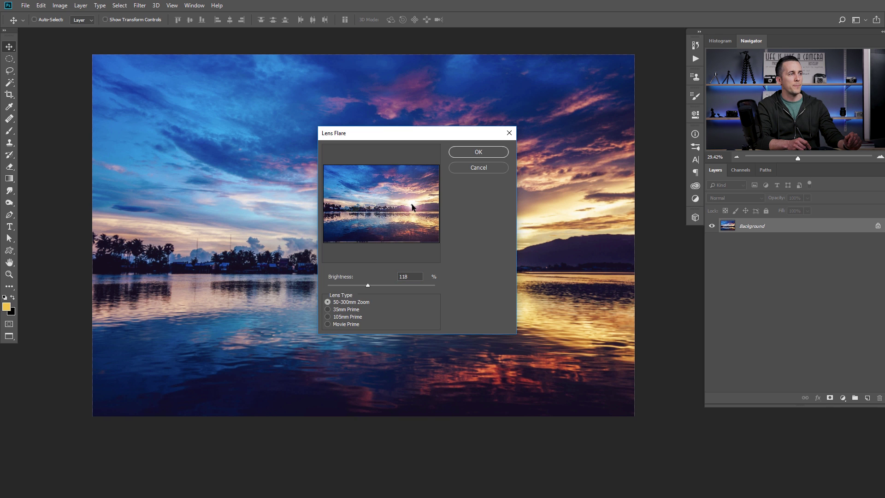
- Apply the Lens Flare with the 35mm Prime lens type at 80% brightness and undo it
{"action": "mouse_move", "coordinate": [368, 286]}
{"action": "left_mouse_down"}
{"action": "mouse_move", "coordinate": [380, 284]}
{"action": "mouse_move", "coordinate": [360, 282]}
{"action": "left_mouse_up"}
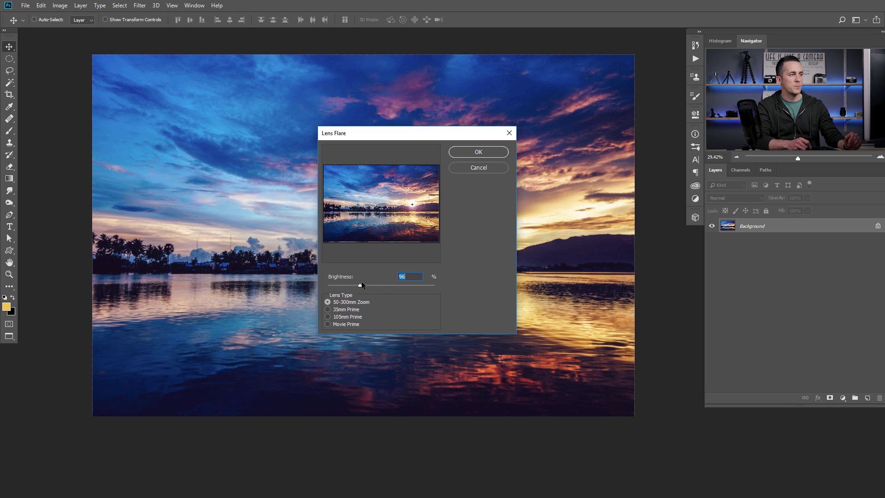
{"action": "left_click", "coordinate": [343, 309]}
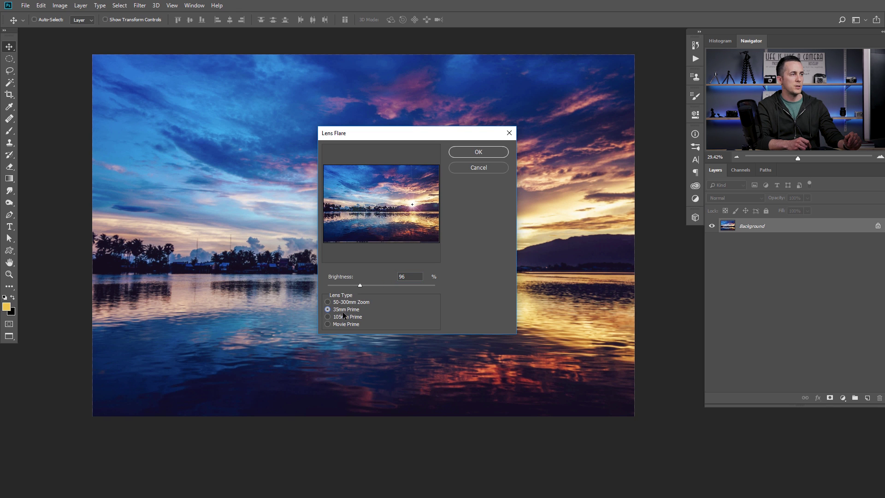
{"action": "left_click_drag", "start_coordinate": [355, 286], "coordinate": [353, 284]}
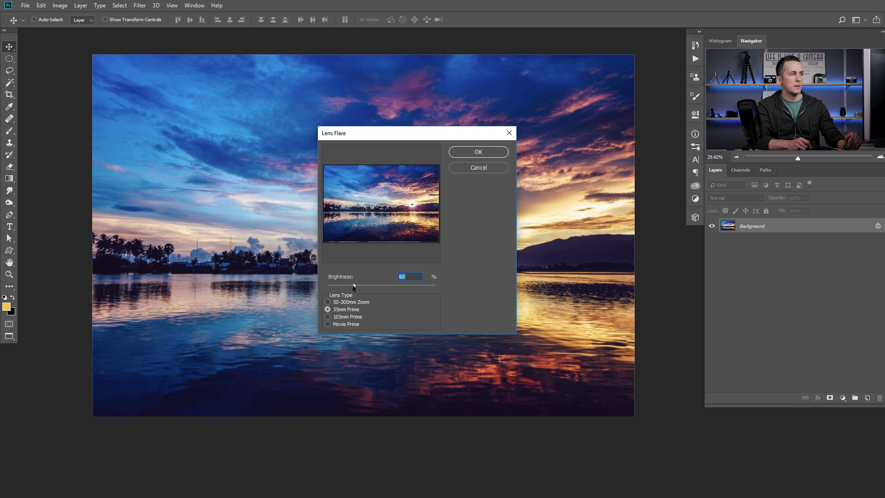
{"action": "left_click", "coordinate": [470, 157]}
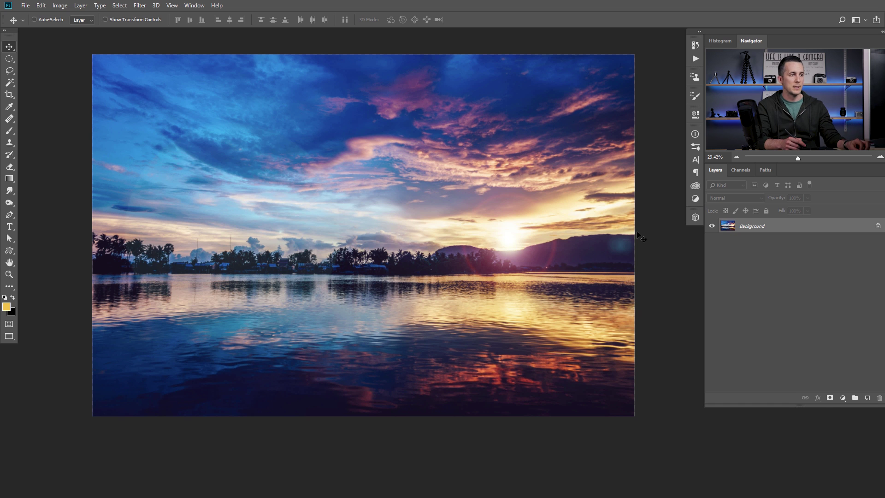
{"action": "key", "text": "ctrl+z"}
- Add a new layer above the Background and fill it with black
{"action": "left_click", "coordinate": [867, 397]}
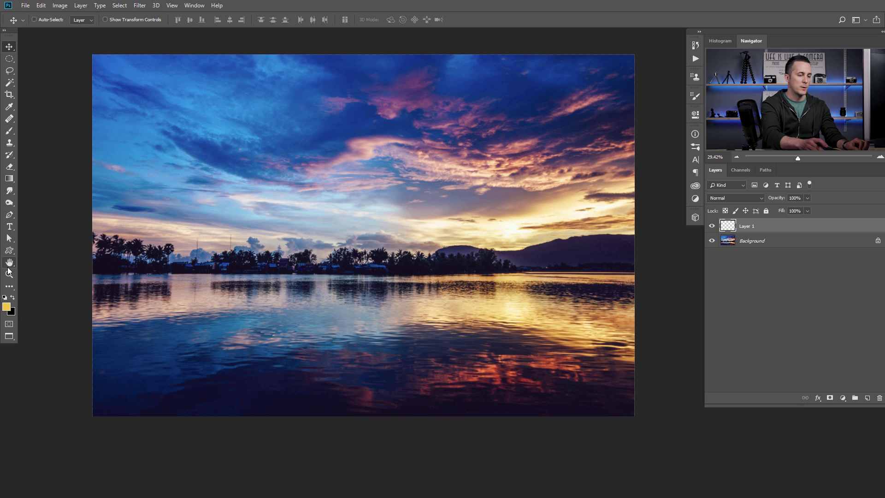
{"action": "key", "text": "ctrl+BackSpace"}
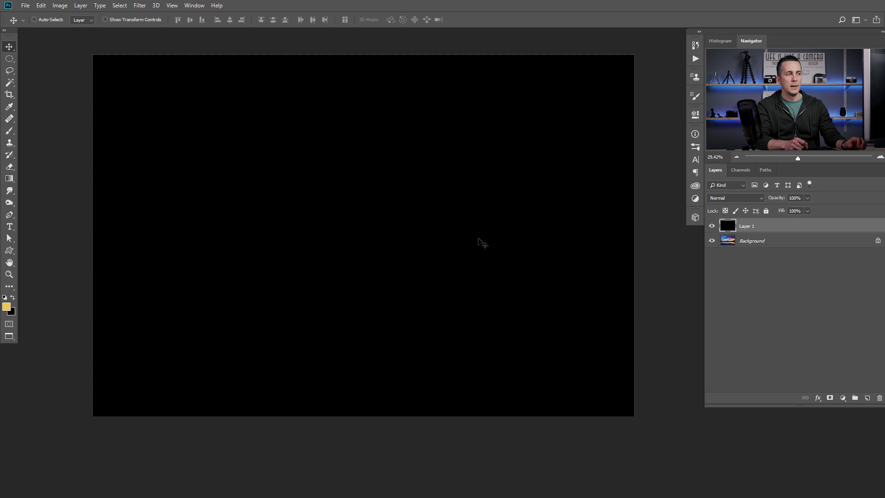
- Repeat the last Lens Flare on the black layer and set its blend mode to Screen
{"action": "left_click", "coordinate": [139, 7]}
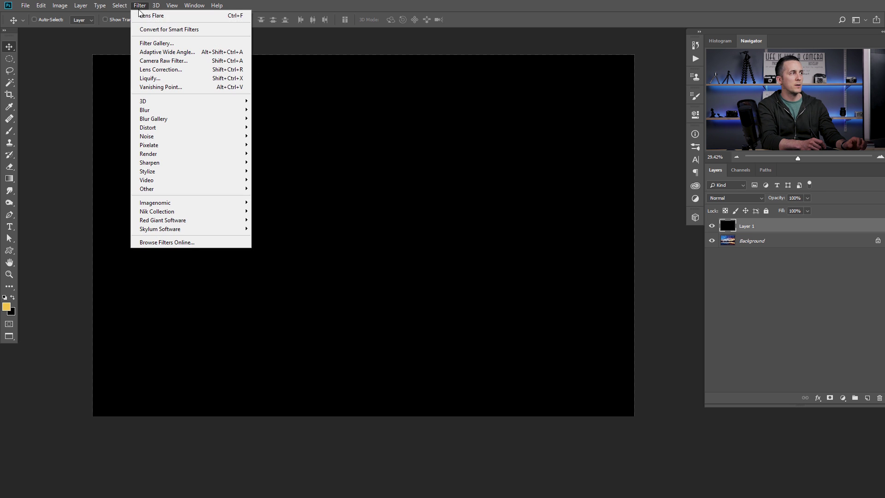
{"action": "left_click", "coordinate": [174, 16]}
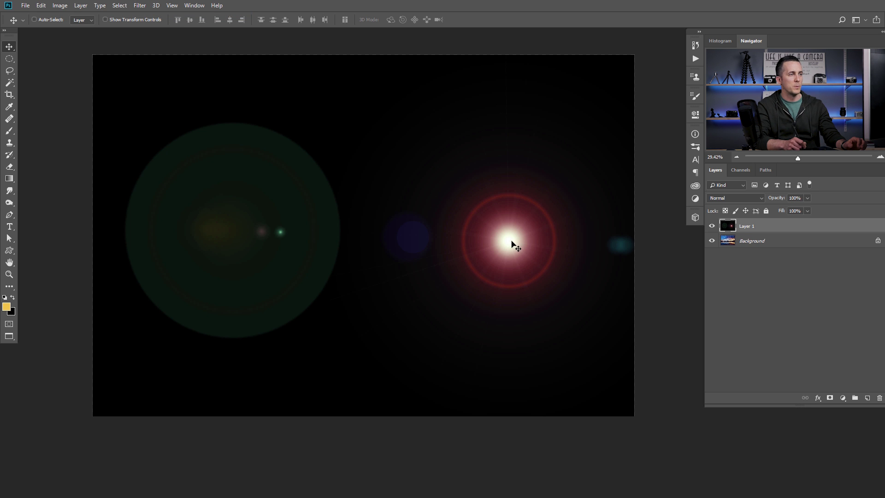
{"action": "left_click", "coordinate": [729, 197]}
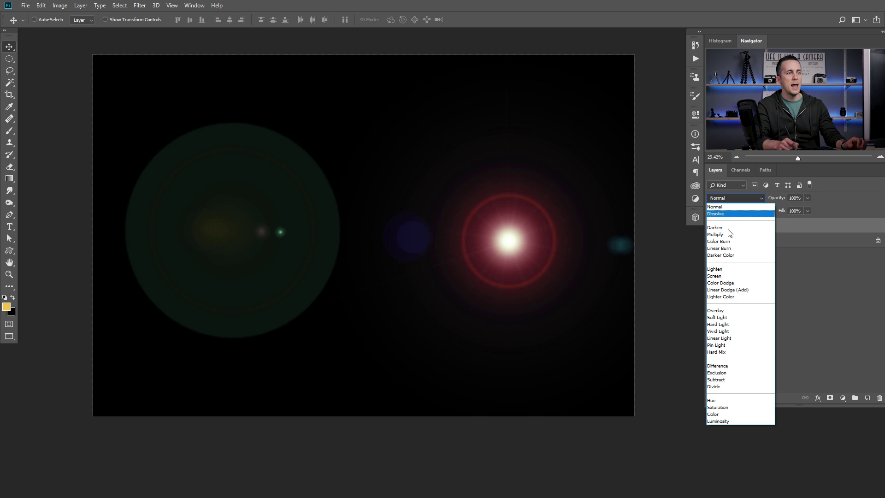
{"action": "left_click", "coordinate": [722, 276]}
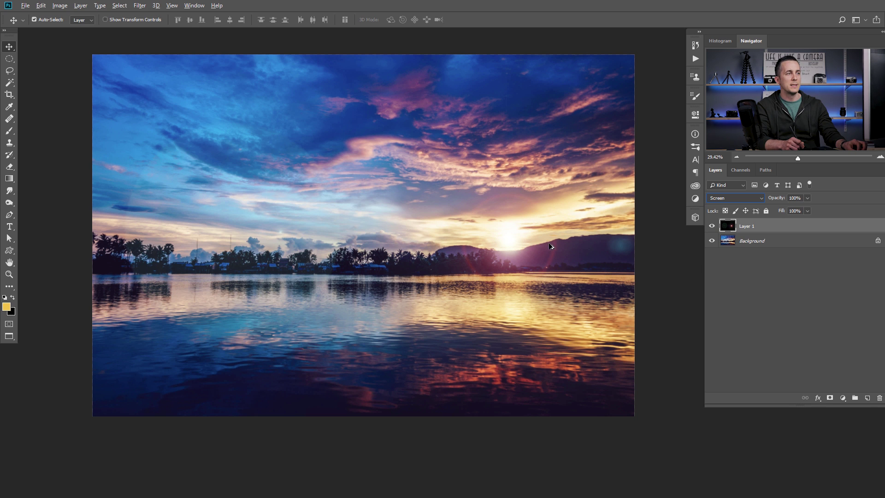
- Return to a plain black layer in Normal mode and lower its opacity to 64%
{"action": "key", "text": "shift+alt+n"}
{"action": "key", "text": "ctrl+BackSpace"}
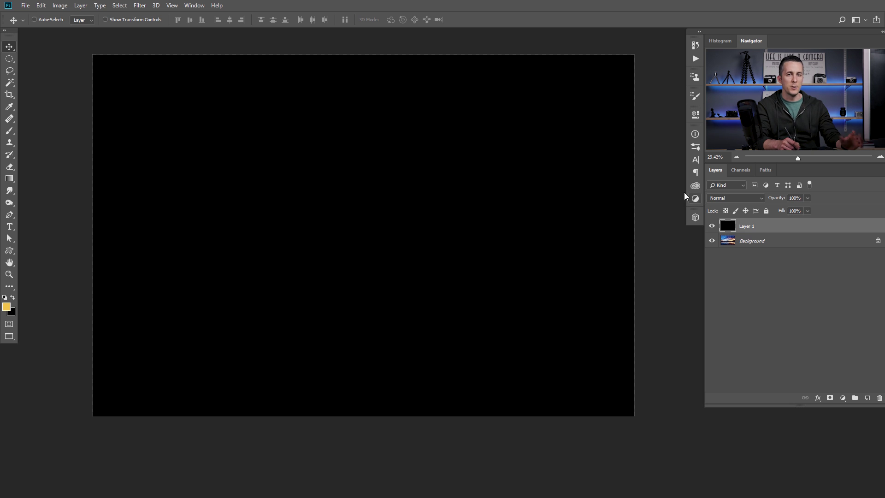
{"action": "left_click_drag", "start_coordinate": [780, 199], "coordinate": [765, 201]}
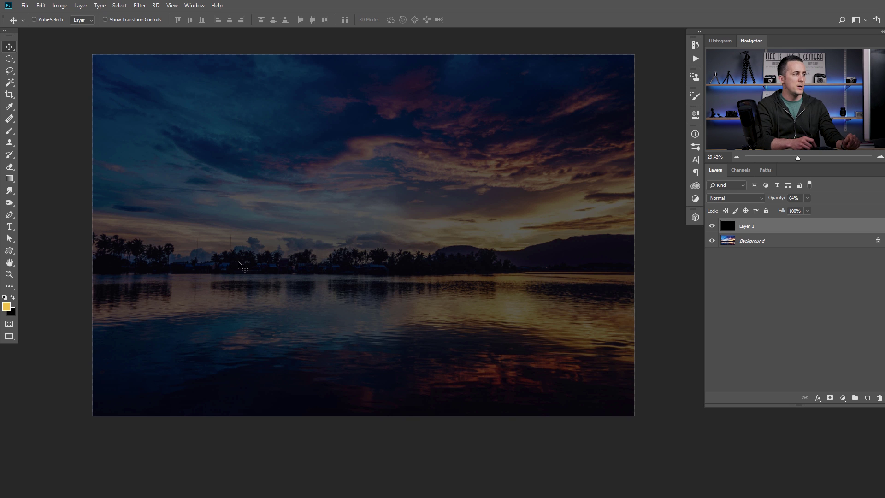
- Try a dab on the black layer using a harder round brush with a white foreground, and undo it
{"action": "key", "text": "b"}
{"action": "key", "text": "d"}
{"action": "key", "text": "x"}
{"action": "right_click", "coordinate": [365, 237]}
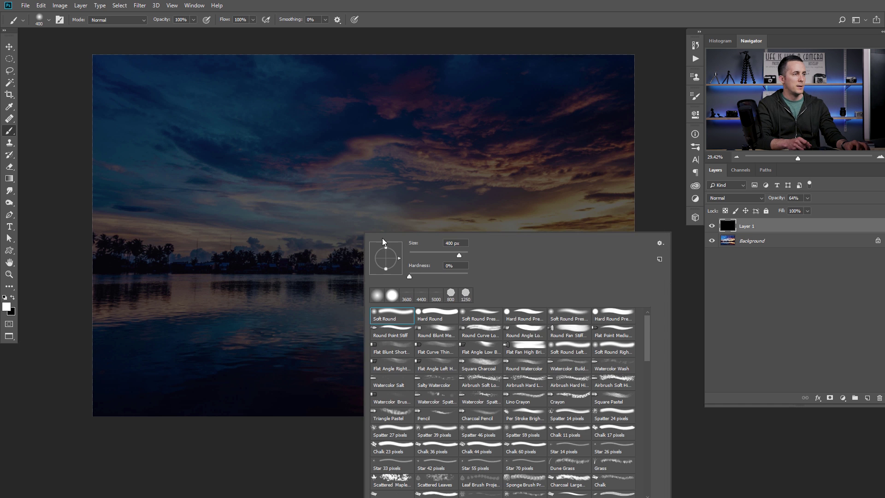
{"action": "left_click_drag", "start_coordinate": [437, 273], "coordinate": [447, 276]}
{"action": "left_click", "coordinate": [300, 248]}
{"action": "key", "text": "ctrl+z"}
- Mark the sun's position with a white dot using a size 35 brush, and set the layer's opacity to 100%
{"action": "key", "text": "bracketleft"}
{"action": "key", "text": "bracketleft"}
{"action": "key", "text": "bracketleft"}
{"action": "key", "text": "bracketleft"}
{"action": "key", "text": "bracketleft"}
{"action": "key", "text": "bracketleft"}
{"action": "key", "text": "bracketleft"}
{"action": "key", "text": "bracketleft"}
{"action": "key", "text": "bracketleft"}
{"action": "key", "text": "bracketleft"}
{"action": "key", "text": "bracketleft"}
{"action": "key", "text": "bracketleft"}
{"action": "key", "text": "bracketleft"}
{"action": "key", "text": "bracketleft"}
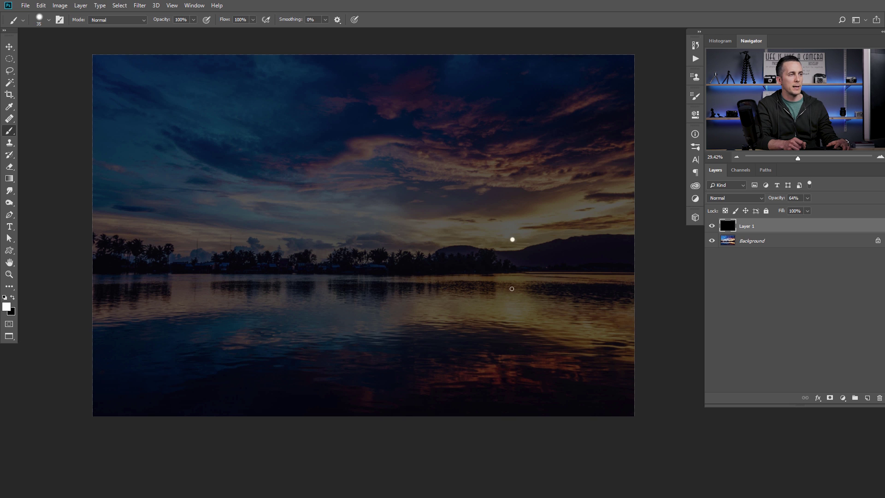
{"action": "left_click_drag", "start_coordinate": [767, 201], "coordinate": [815, 204]}
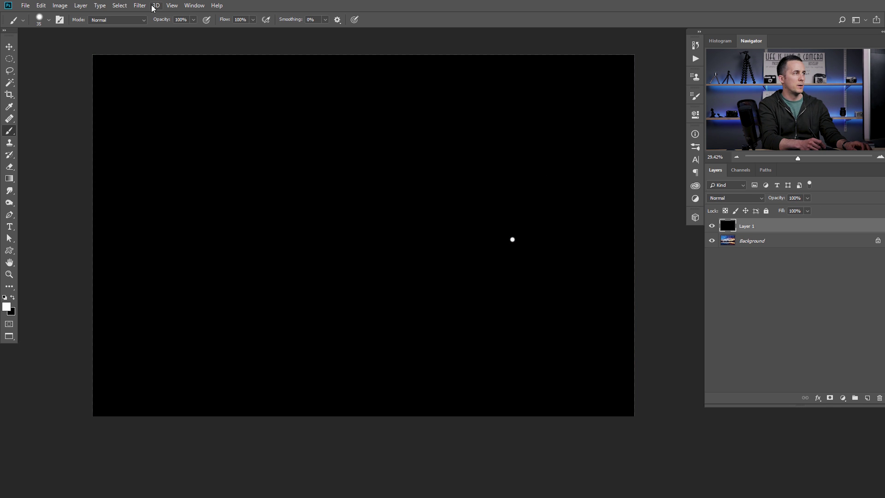
- Render a 105mm Prime Lens Flare at 86% brightness on the black layer, centred on the white dot
{"action": "left_click", "coordinate": [140, 6]}
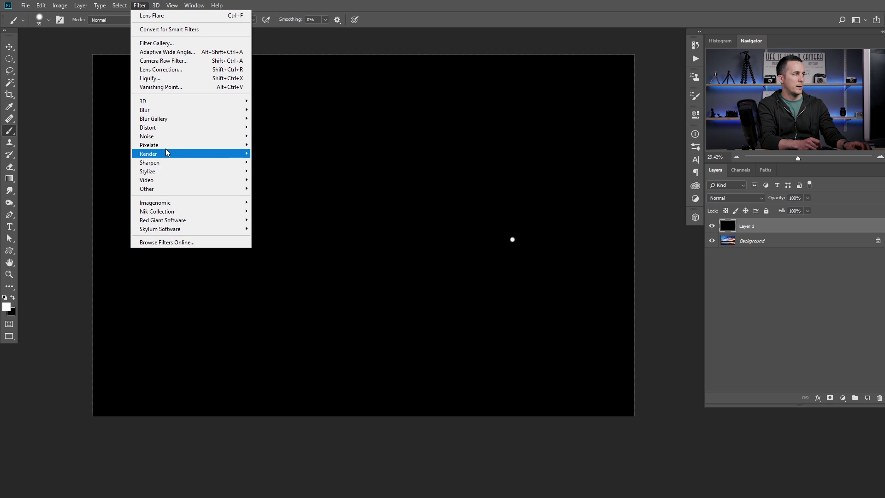
{"action": "mouse_move", "coordinate": [165, 149]}
{"action": "left_click", "coordinate": [89, 210]}
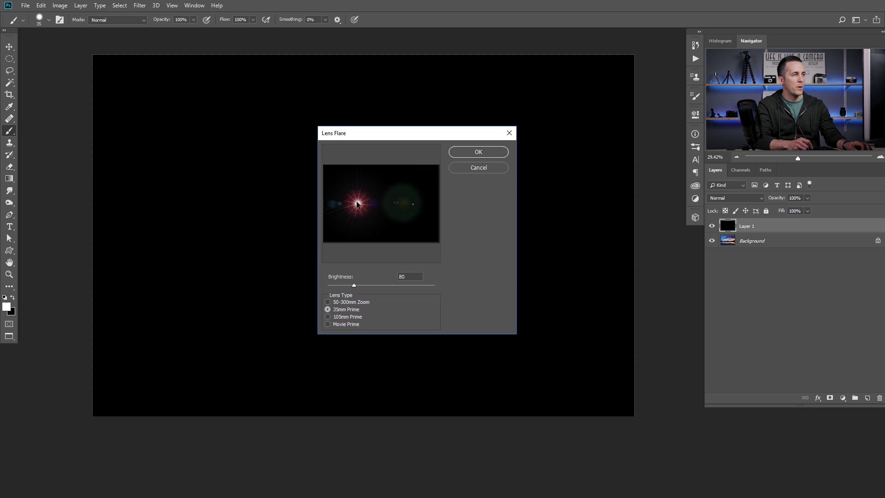
{"action": "left_click_drag", "start_coordinate": [357, 204], "coordinate": [395, 224]}
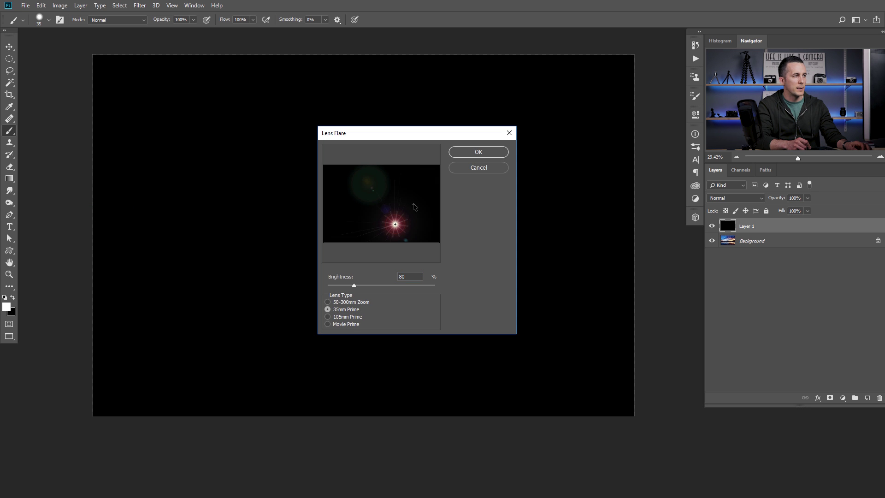
{"action": "left_click", "coordinate": [413, 205]}
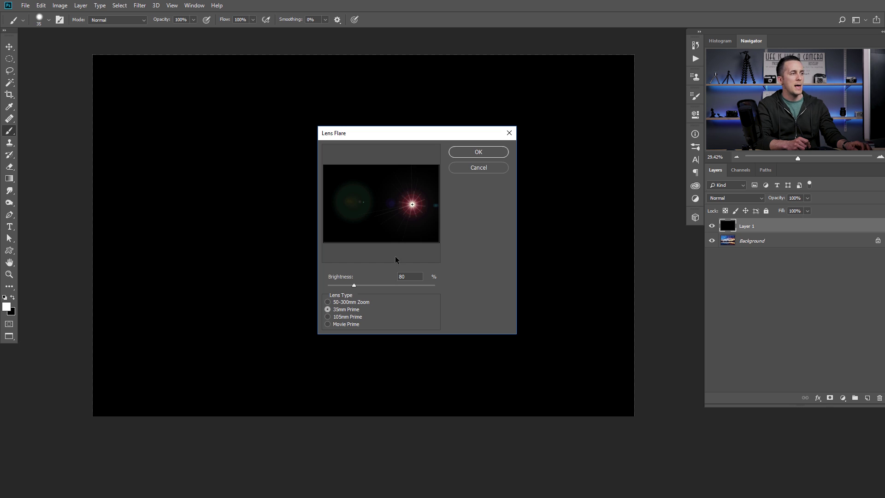
{"action": "left_click_drag", "start_coordinate": [355, 285], "coordinate": [357, 286]}
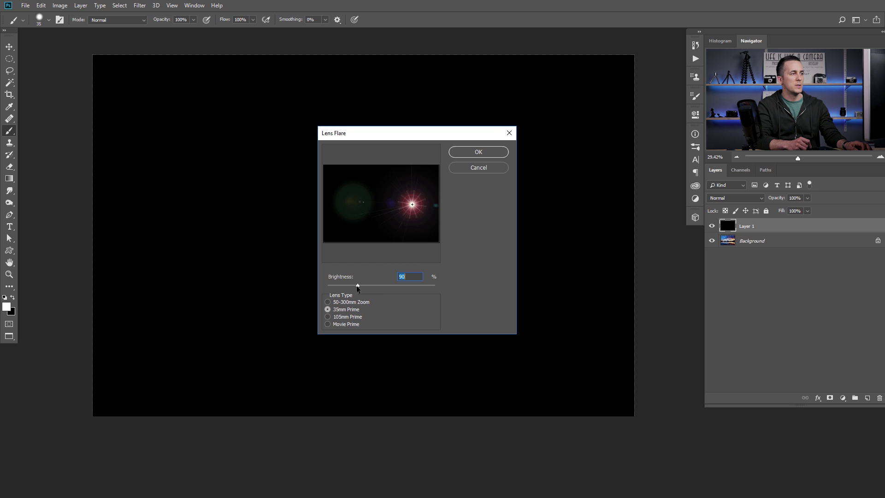
{"action": "left_click", "coordinate": [340, 317]}
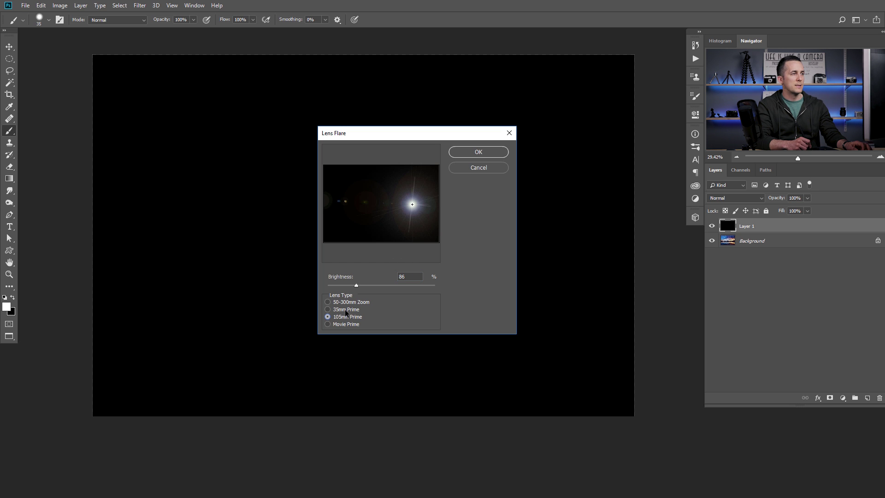
{"action": "left_click", "coordinate": [463, 153]}
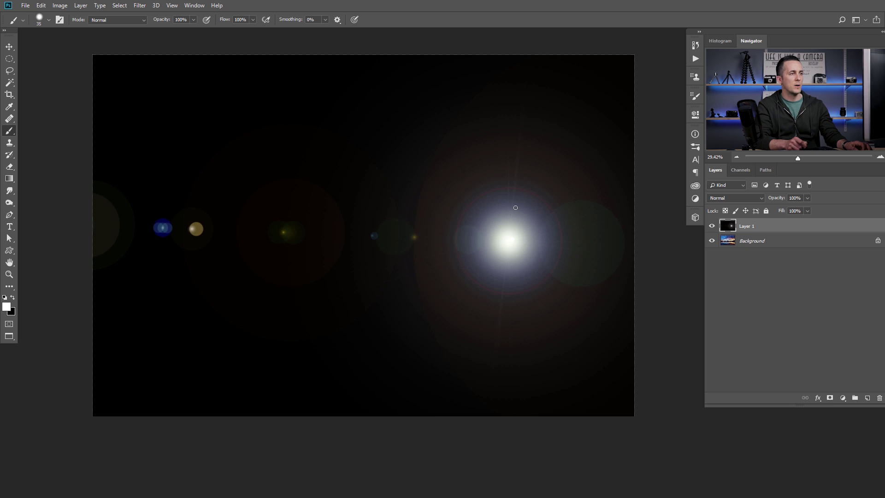
- Set the flare layer's blend mode to Screen and compare the photo with the layer hidden and shown
{"action": "left_click", "coordinate": [754, 198]}
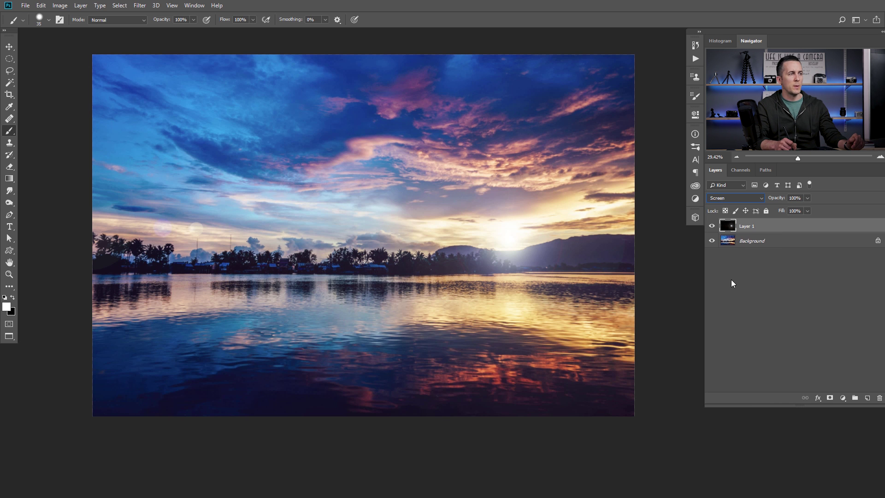
{"action": "left_click", "coordinate": [732, 276]}
{"action": "left_click", "coordinate": [711, 226]}
{"action": "left_click", "coordinate": [711, 226]}
{"action": "left_click", "coordinate": [711, 227]}
{"action": "left_click", "coordinate": [711, 226]}
- Try moving the flare layer across the horizon and back near the sun, and delete the layer
{"action": "key", "text": "v"}
{"action": "key", "text": "alt+v"}
{"action": "key", "text": "Escape"}
{"action": "left_click_drag", "start_coordinate": [476, 256], "coordinate": [320, 225]}
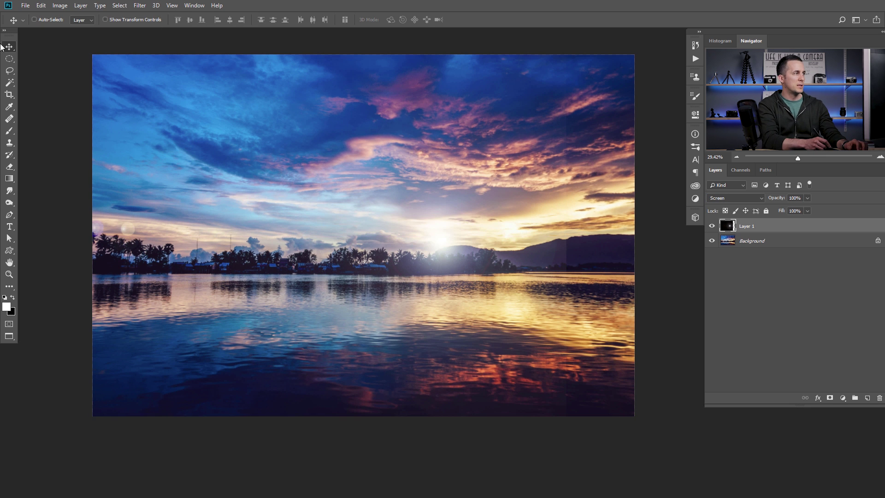
{"action": "left_click_drag", "start_coordinate": [250, 176], "coordinate": [538, 248]}
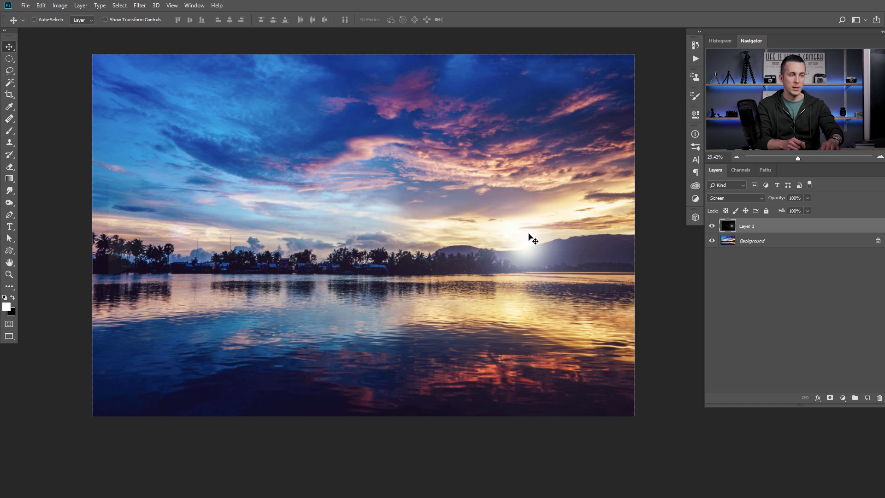
{"action": "key", "text": "Delete"}
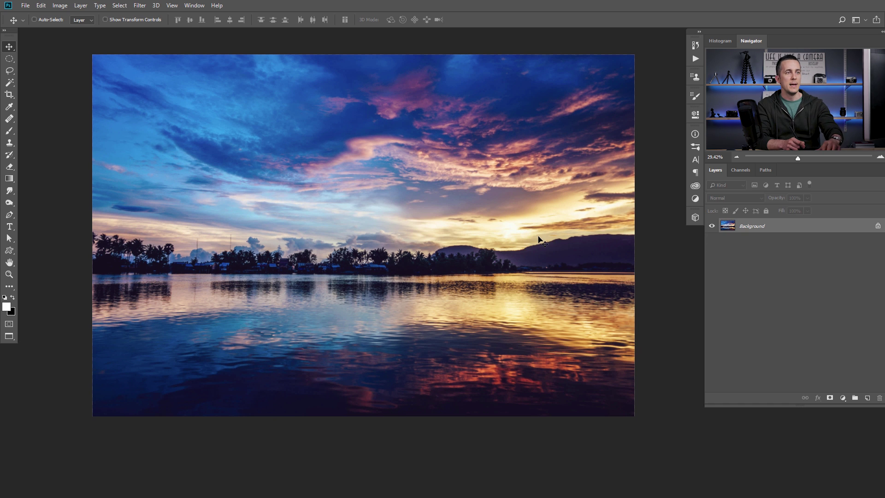
- Add a new layer filled with black above the Background and convert it to a smart object
{"action": "left_click", "coordinate": [866, 398]}
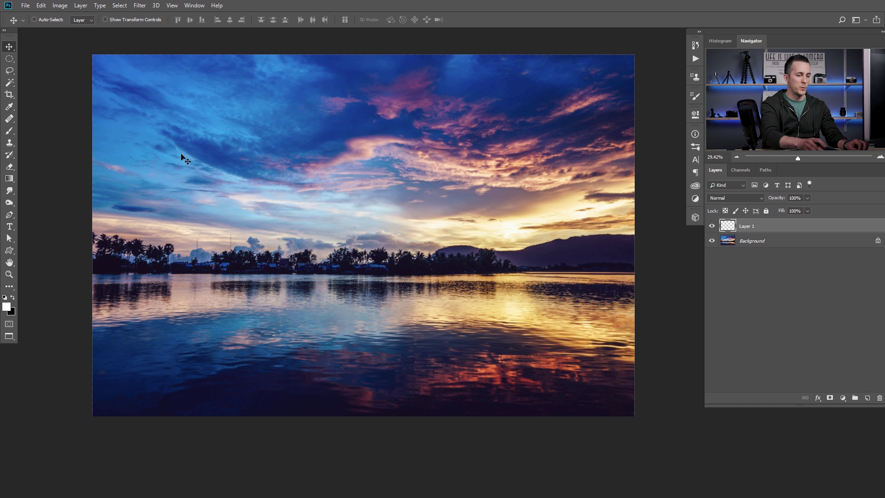
{"action": "key", "text": "ctrl+BackSpace"}
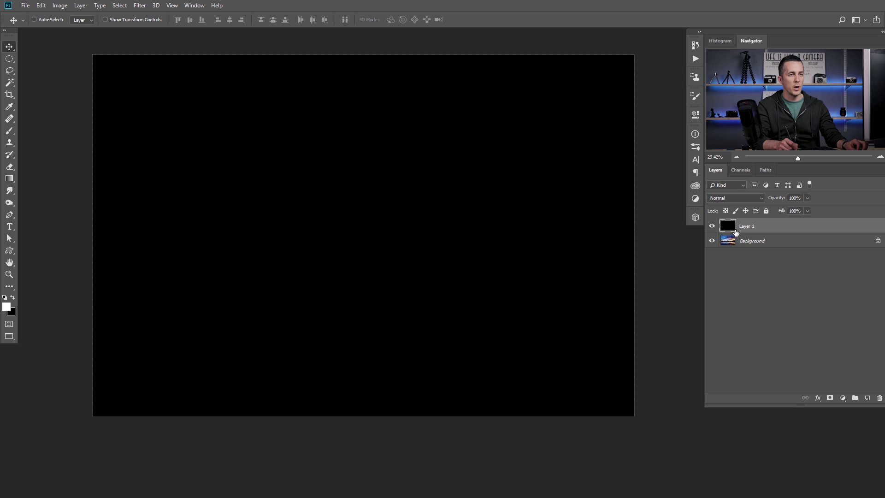
{"action": "right_click", "coordinate": [777, 228]}
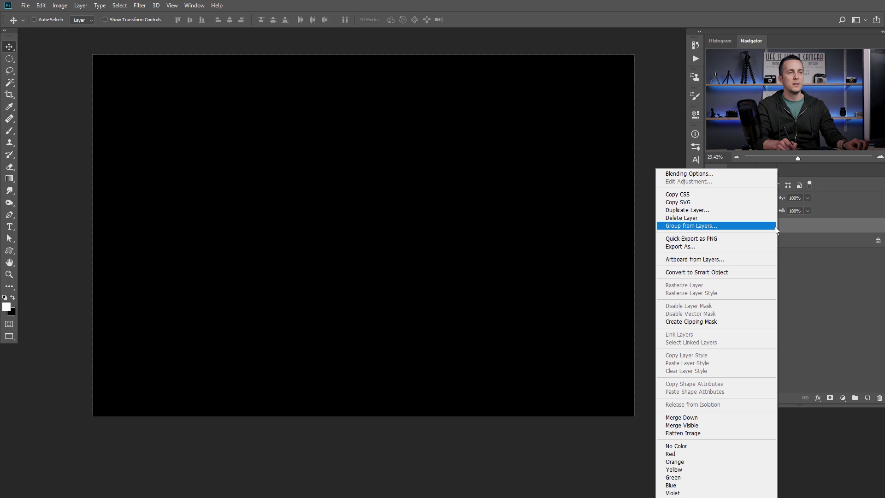
{"action": "left_click", "coordinate": [701, 272]}
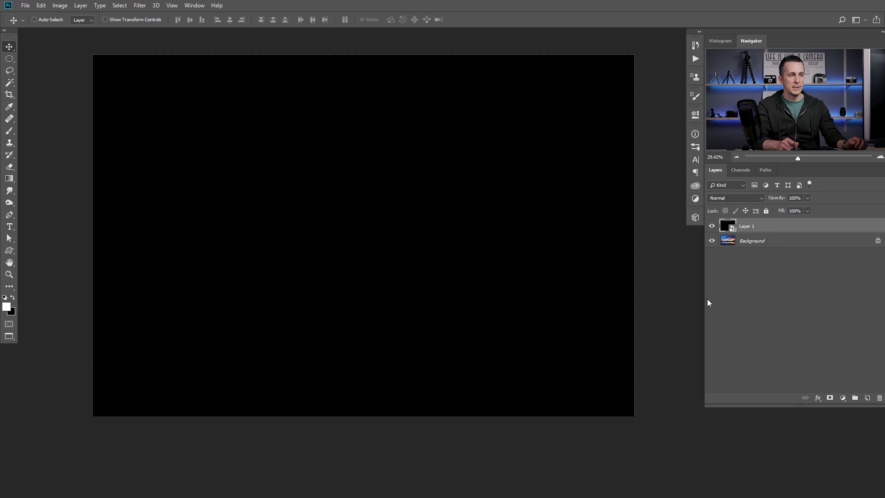
- Render a 105mm Prime Lens Flare as a smart filter on the black smart object and set its blend mode to Screen
{"action": "left_click", "coordinate": [139, 5]}
{"action": "mouse_move", "coordinate": [159, 154]}
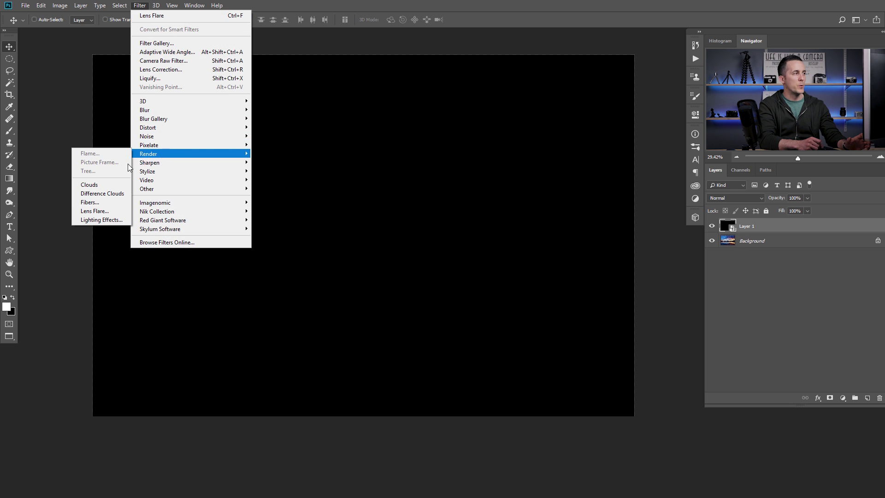
{"action": "left_click", "coordinate": [101, 210]}
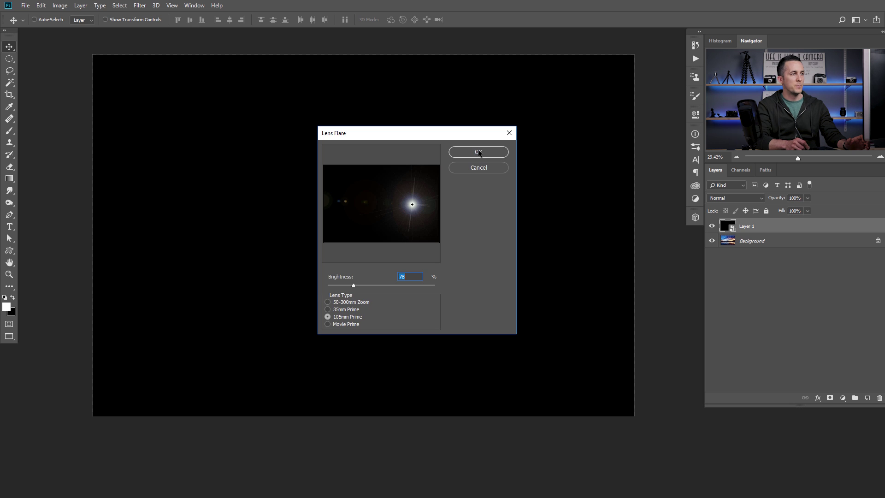
{"action": "left_click", "coordinate": [478, 152]}
{"action": "left_click", "coordinate": [721, 199]}
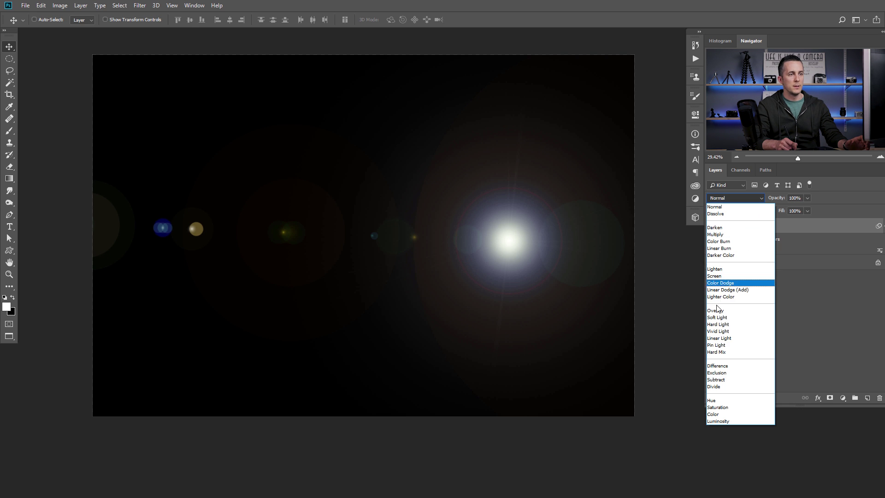
{"action": "left_click", "coordinate": [714, 275]}
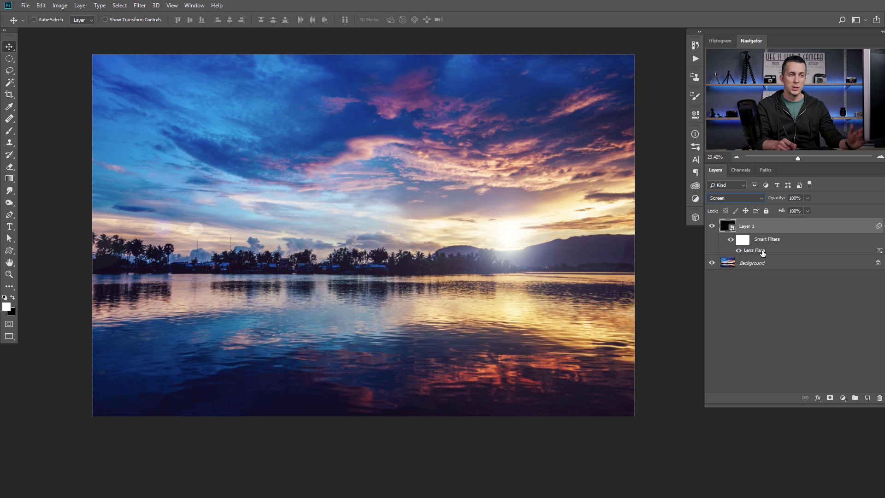
- Edit the Lens Flare smart filter to use the 50-300mm Zoom lens type at 101% brightness
{"action": "double_click", "coordinate": [756, 250]}
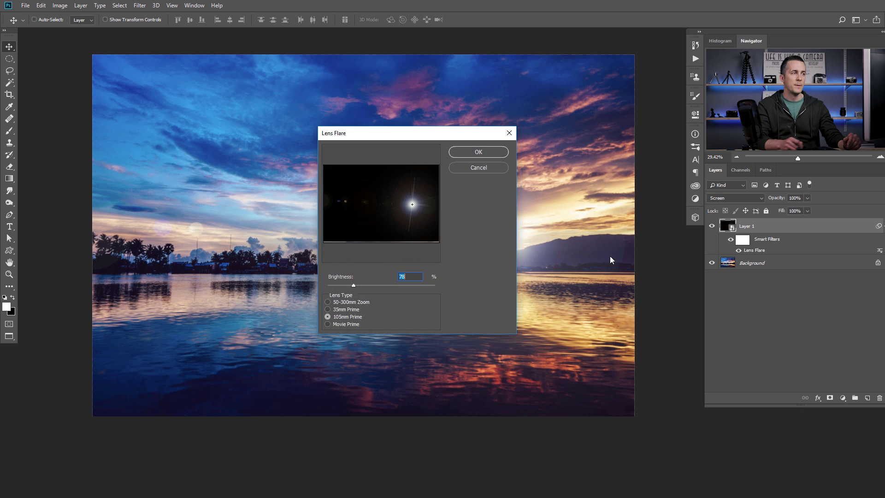
{"action": "left_click_drag", "start_coordinate": [423, 138], "coordinate": [246, 158]}
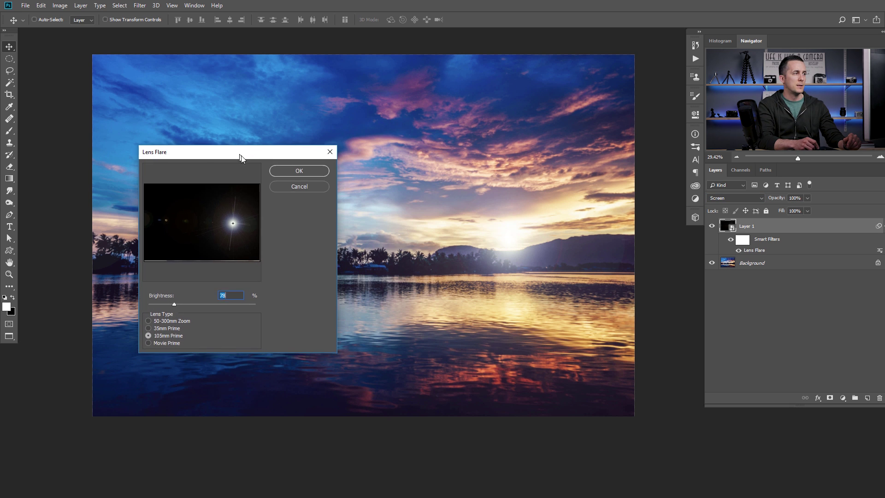
{"action": "left_click", "coordinate": [162, 323]}
{"action": "left_click_drag", "start_coordinate": [175, 304], "coordinate": [182, 308]}
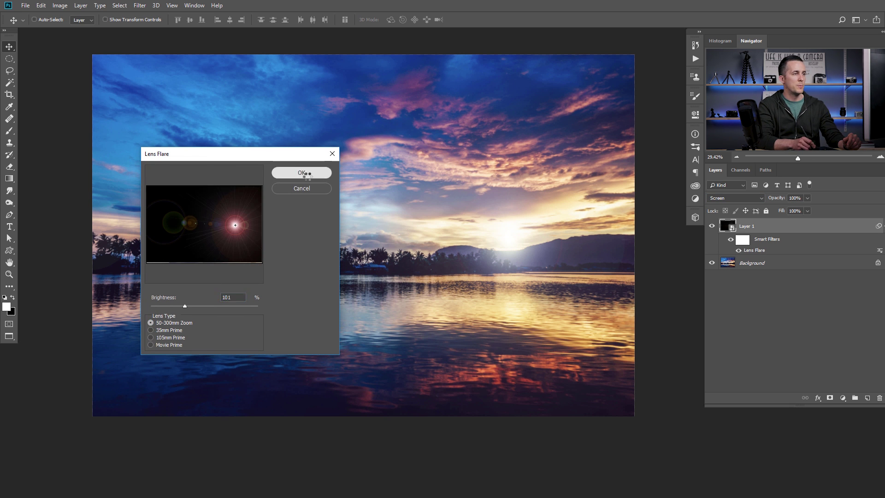
{"action": "left_click", "coordinate": [301, 173]}
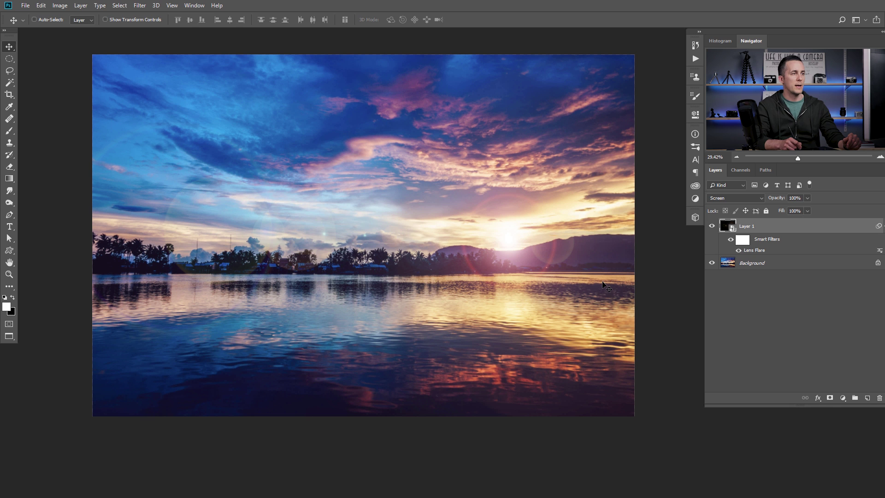
- Reposition the Lens Flare smart filter's centre to the upper-left part of the image
{"action": "double_click", "coordinate": [755, 249]}
{"action": "left_click_drag", "start_coordinate": [238, 230], "coordinate": [174, 216]}
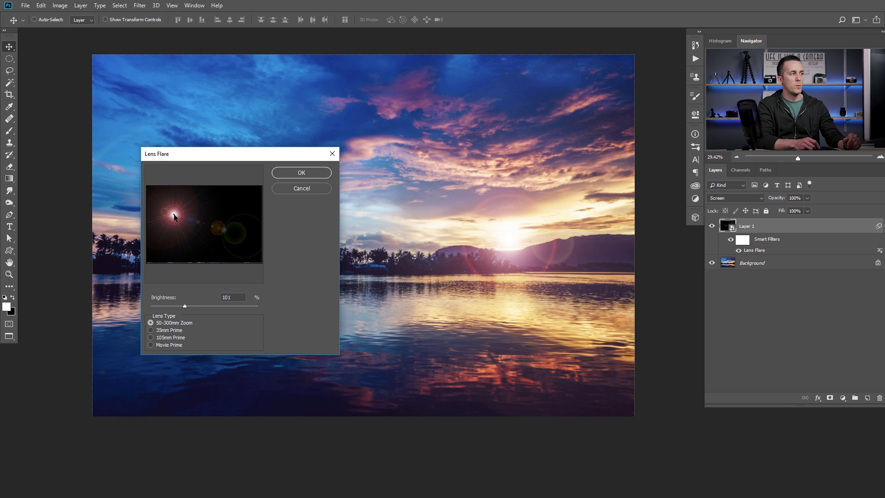
{"action": "left_click", "coordinate": [310, 173]}
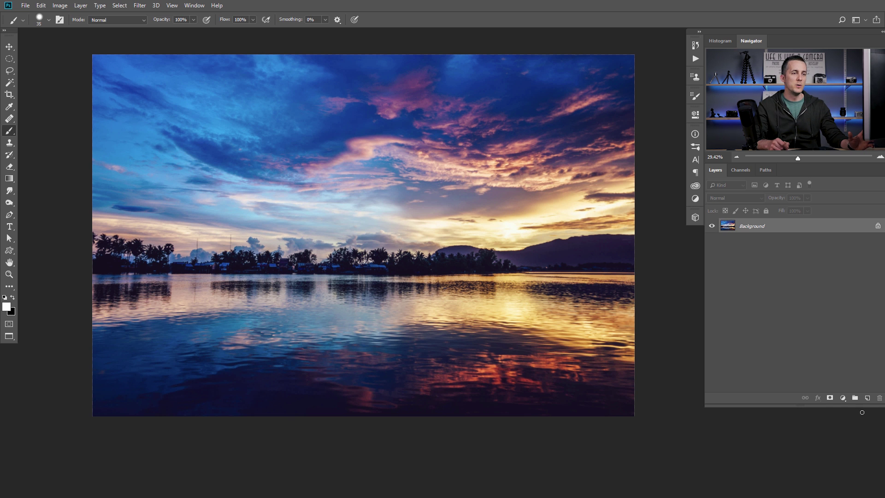
- Activate the Custom Shape tool and look through the library of available shapes
{"action": "left_click", "coordinate": [842, 397]}
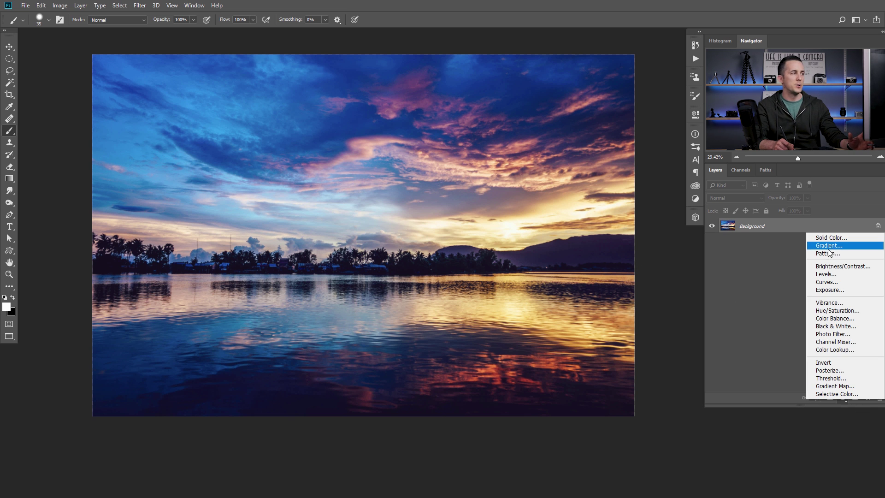
{"action": "left_click", "coordinate": [10, 251]}
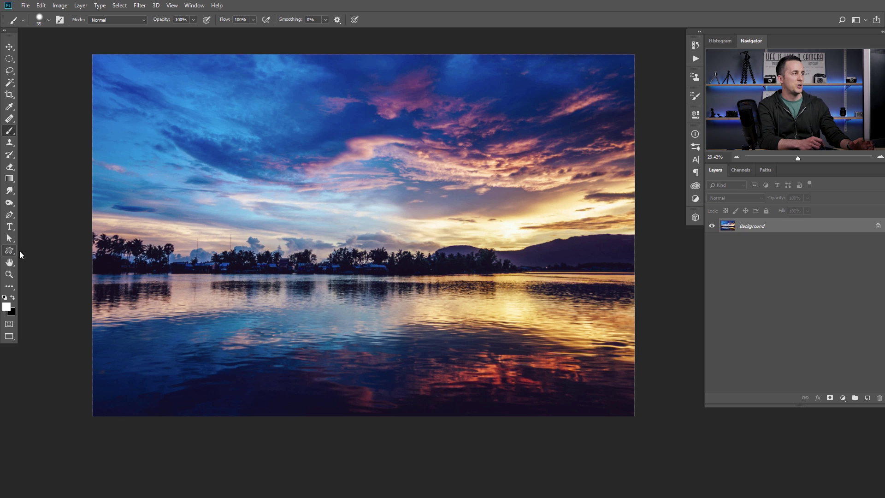
{"action": "left_click", "coordinate": [11, 250]}
{"action": "left_click", "coordinate": [357, 20]}
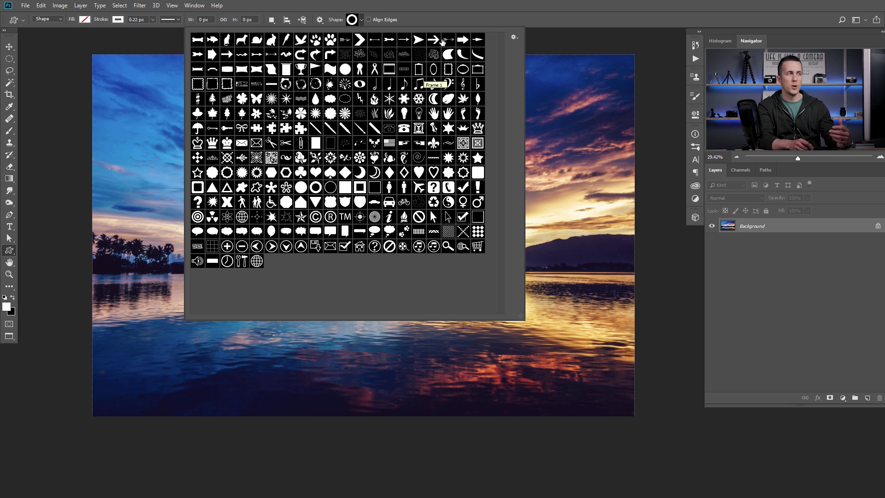
{"action": "key", "text": "Escape"}
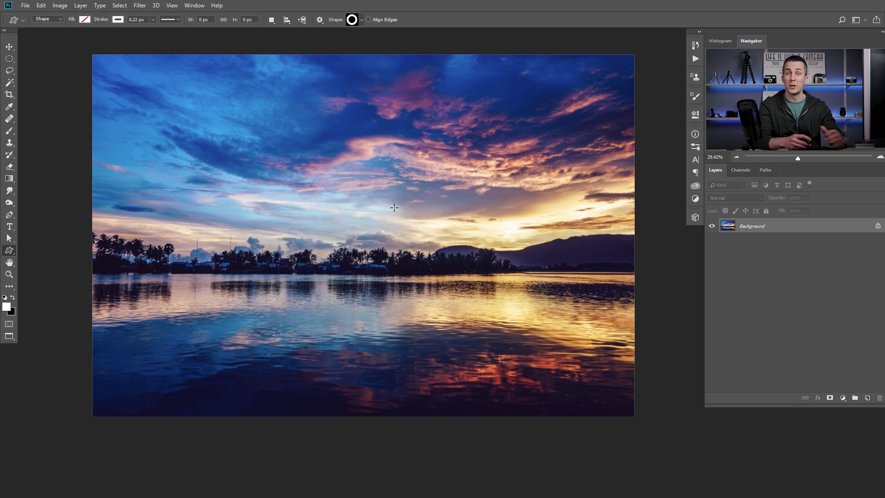
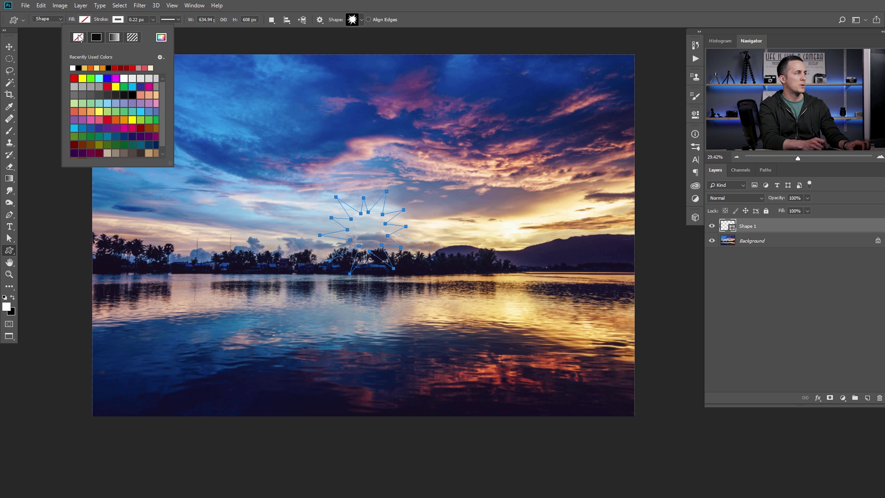
- Give the starburst shape a white fill and no stroke
{"action": "left_click", "coordinate": [87, 19]}
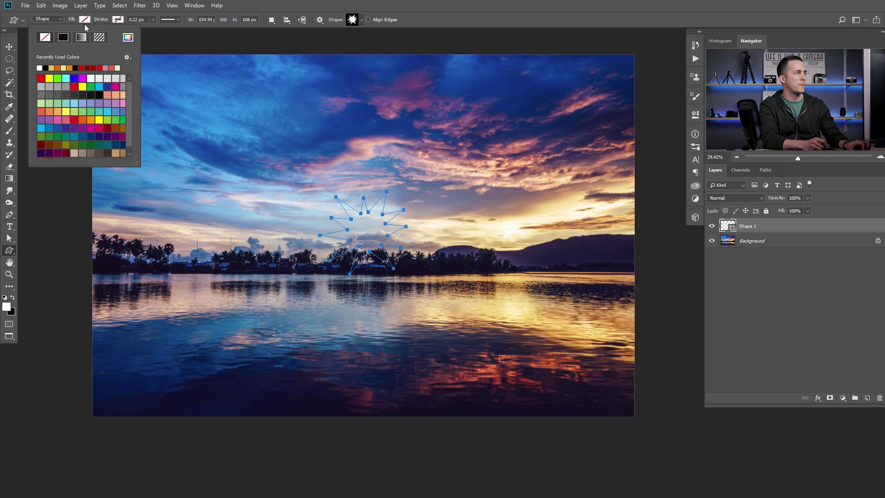
{"action": "left_click", "coordinate": [39, 68]}
{"action": "left_click", "coordinate": [408, 20]}
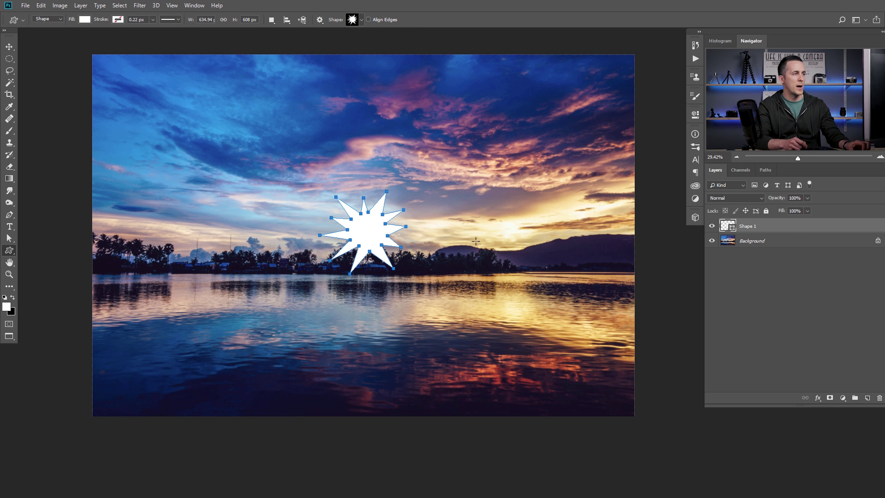
- Rasterize the starburst shape layer and move the starburst slightly to the right along the treeline
{"action": "right_click", "coordinate": [792, 225]}
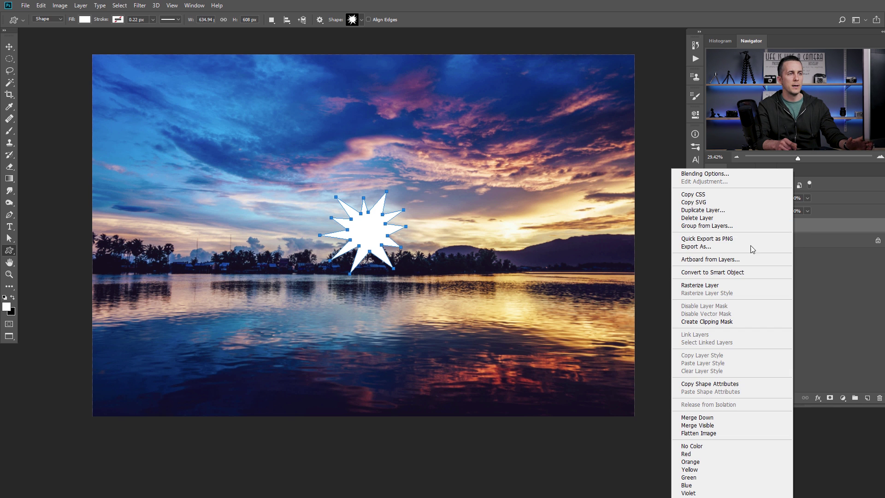
{"action": "left_click", "coordinate": [726, 285]}
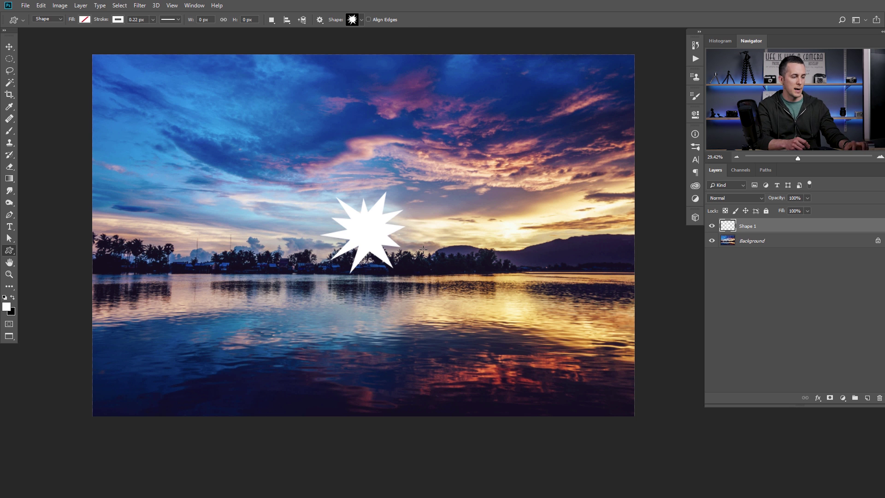
{"action": "key", "text": "v"}
{"action": "left_click_drag", "start_coordinate": [364, 238], "coordinate": [383, 242]}
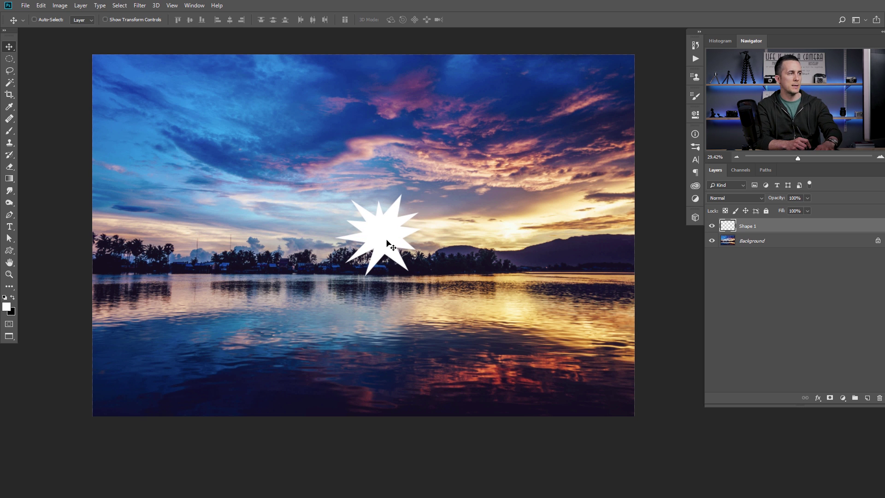
- Apply a Radial Blur to the starburst with the Zoom method, Good quality and a near-maximum amount
{"action": "left_click", "coordinate": [140, 5]}
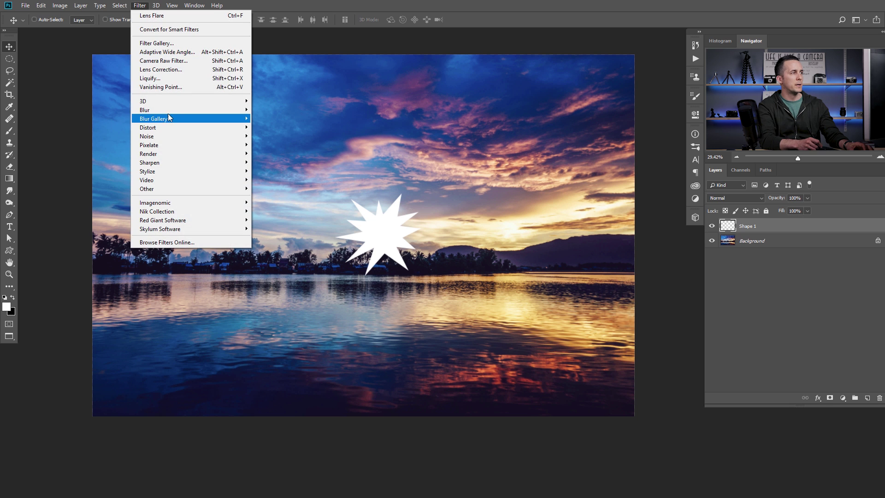
{"action": "mouse_move", "coordinate": [163, 110]}
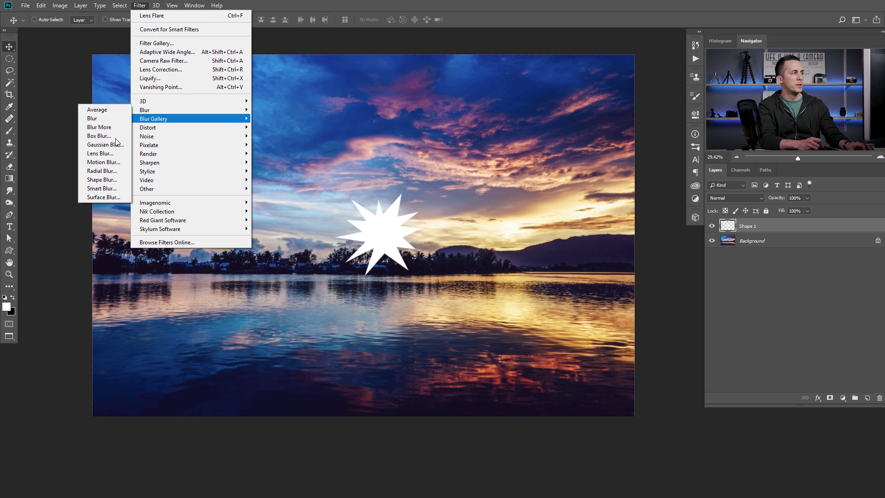
{"action": "left_click", "coordinate": [99, 171]}
{"action": "left_click_drag", "start_coordinate": [440, 148], "coordinate": [566, 204]}
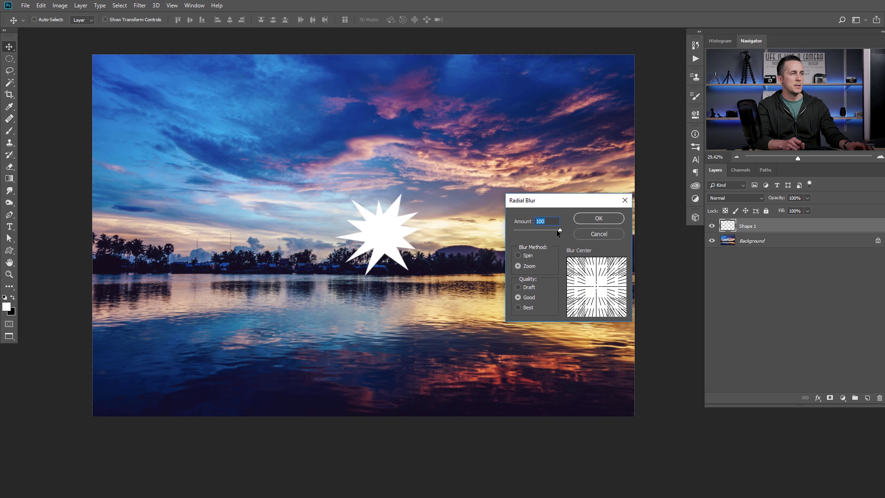
{"action": "left_click", "coordinate": [524, 267]}
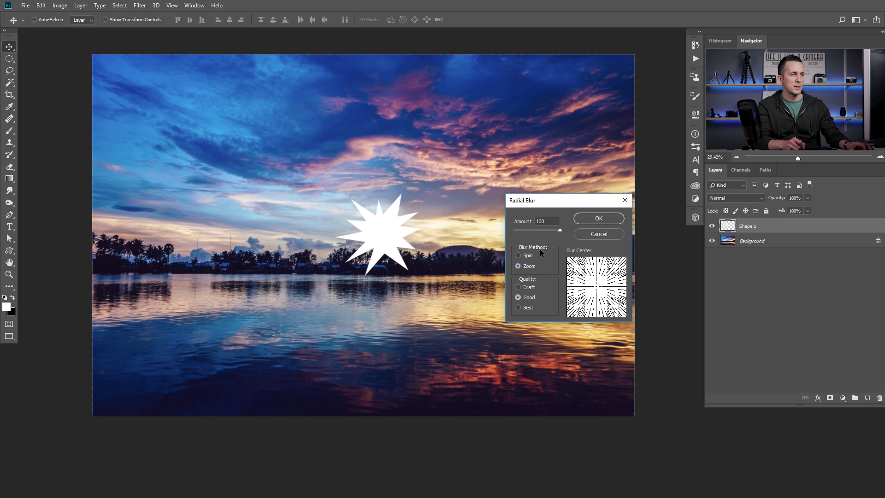
{"action": "mouse_move", "coordinate": [560, 230]}
{"action": "left_mouse_down"}
{"action": "mouse_move", "coordinate": [530, 231]}
{"action": "mouse_move", "coordinate": [561, 230]}
{"action": "left_mouse_up"}
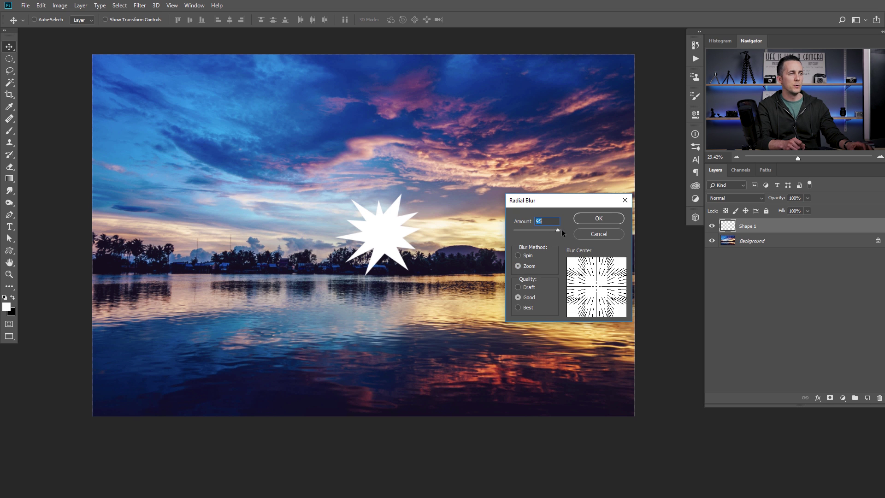
{"action": "left_click", "coordinate": [593, 219]}
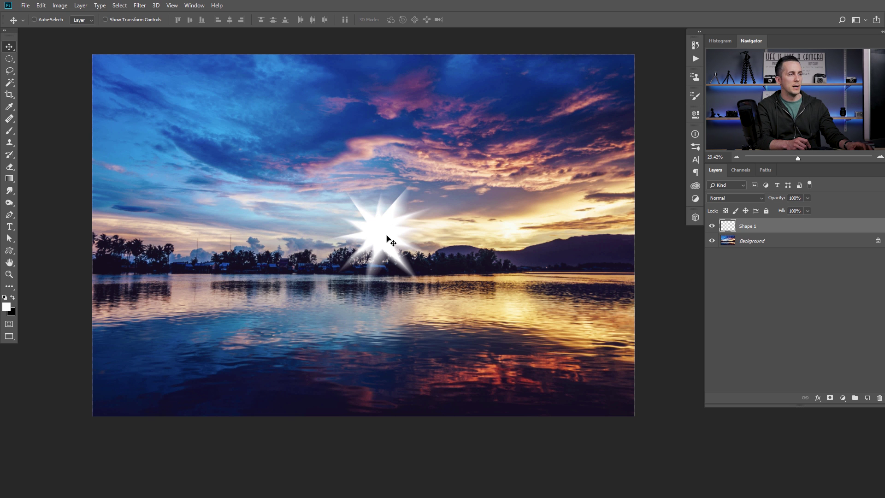
- Nudge the starburst slightly left and repeat the same Radial Blur on it until its rays are long and soft
{"action": "left_click_drag", "start_coordinate": [382, 238], "coordinate": [375, 237]}
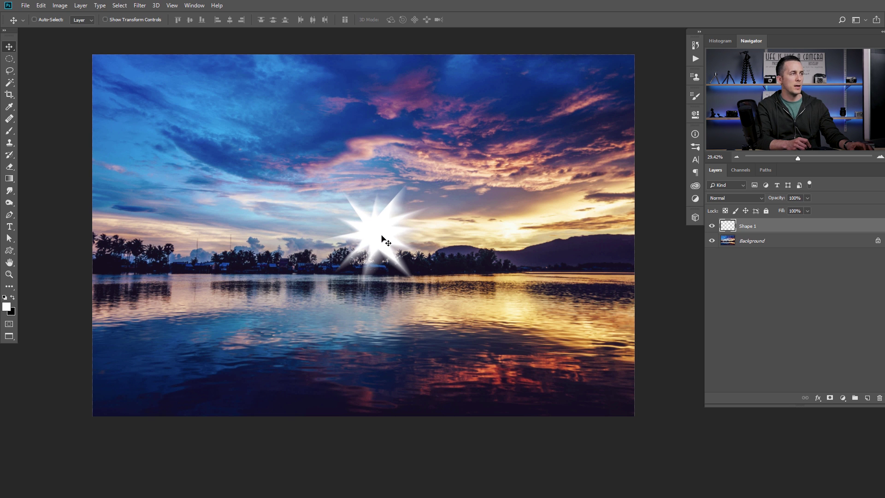
{"action": "left_click", "coordinate": [139, 5]}
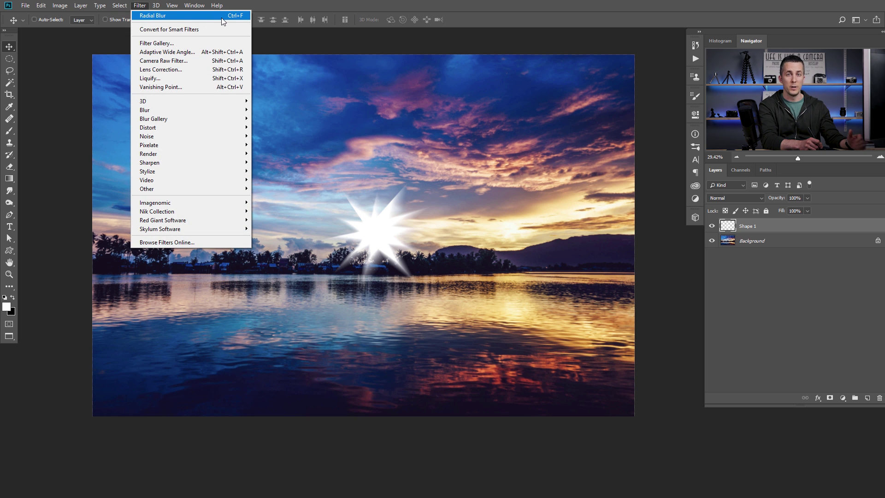
{"action": "left_click", "coordinate": [196, 18]}
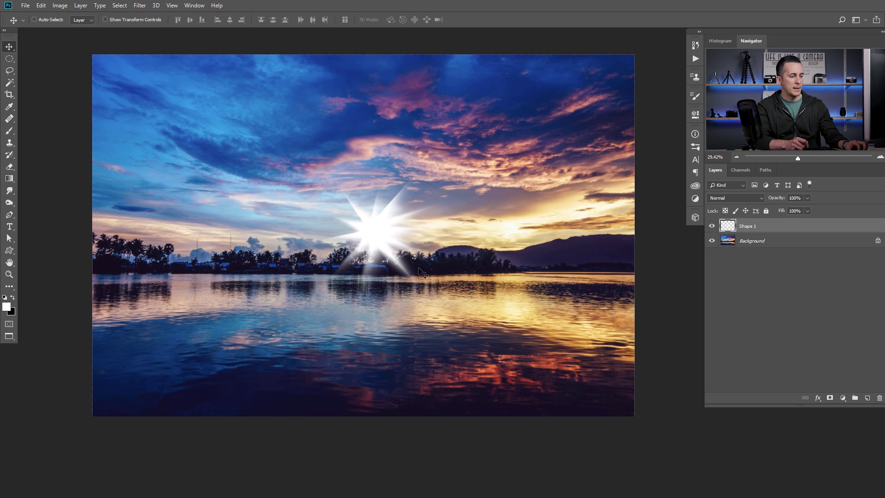
{"action": "key", "text": "ctrl"}
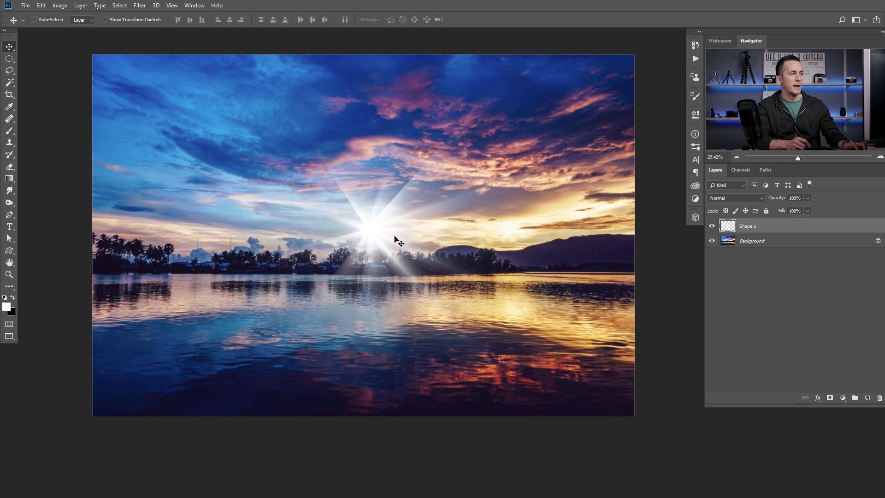
- Try placing the starburst over the sun, look at the blend modes, and move it back above the treeline
{"action": "left_click_drag", "start_coordinate": [371, 237], "coordinate": [509, 251]}
{"action": "left_click", "coordinate": [725, 198]}
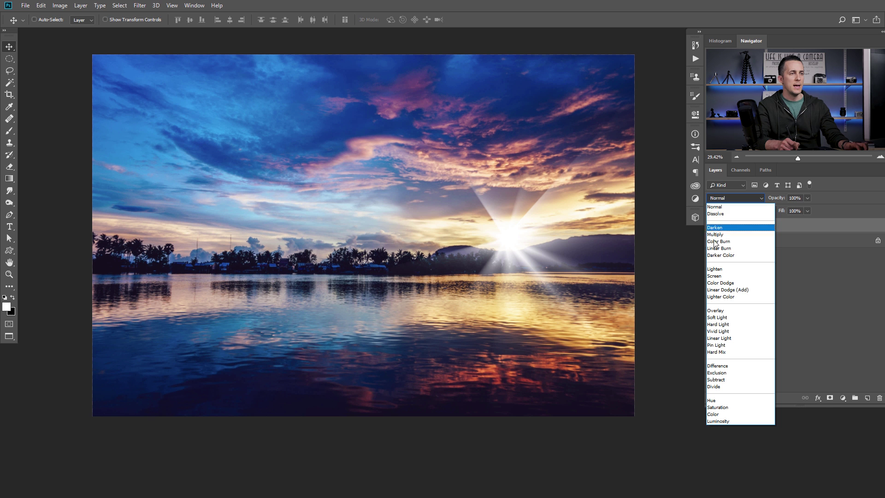
{"action": "left_click", "coordinate": [782, 255]}
{"action": "left_click_drag", "start_coordinate": [512, 245], "coordinate": [369, 233]}
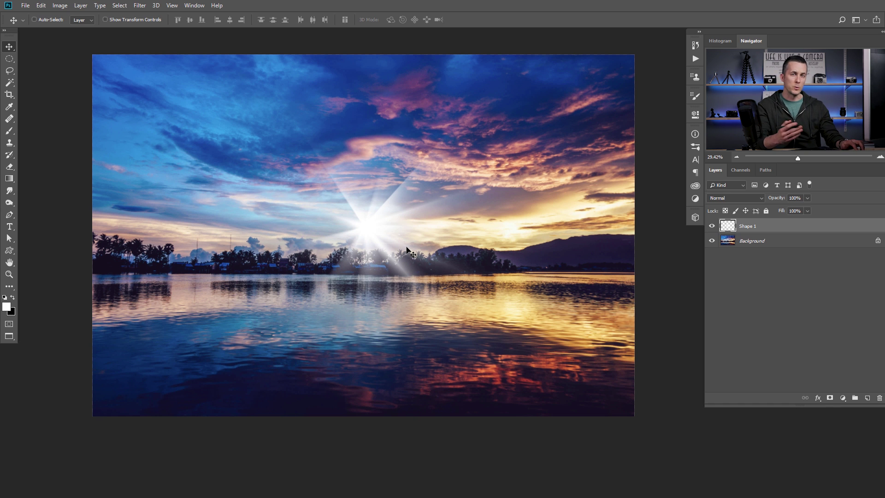
- Duplicate the starburst layer and try rotating the copy 30 degrees about its default pivot
{"action": "key", "text": "ctrl+j"}
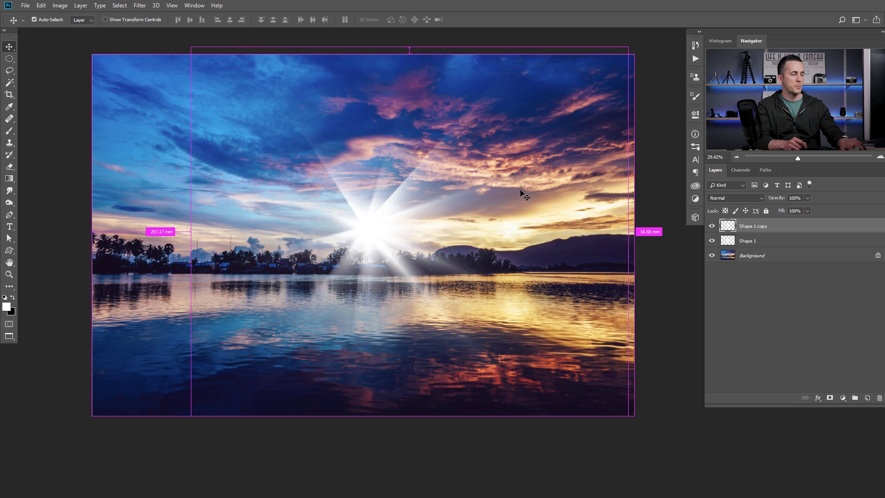
{"action": "key", "text": "ctrl+t"}
{"action": "left_click_drag", "start_coordinate": [655, 161], "coordinate": [555, 289]}
{"action": "key", "text": "ctrl+z"}
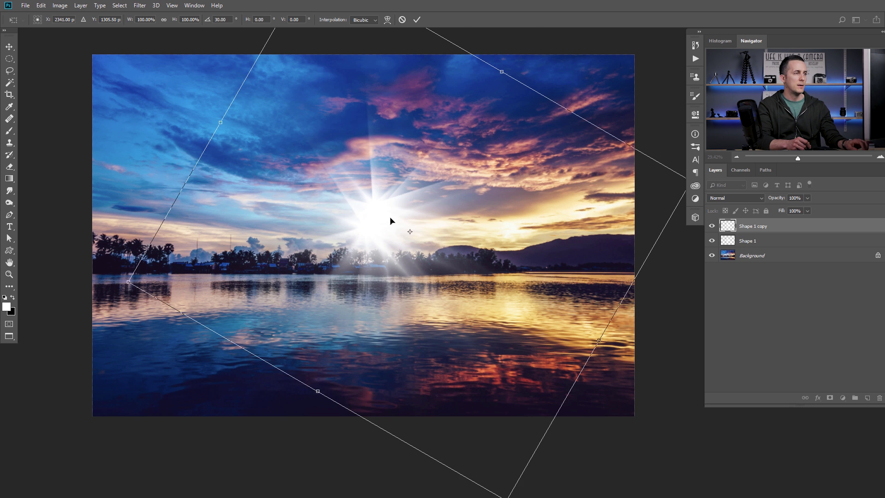
{"action": "key", "text": "ctrl+z"}
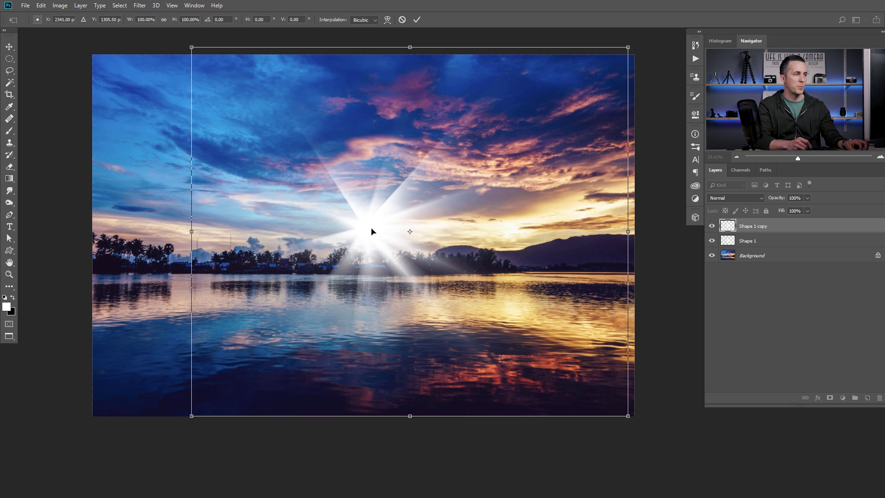
- Move the copy's transform pivot to the burst's bright center, scale the copy to 75.49% and rotate it to -19.87 degrees
{"action": "left_click_drag", "start_coordinate": [410, 233], "coordinate": [369, 229]}
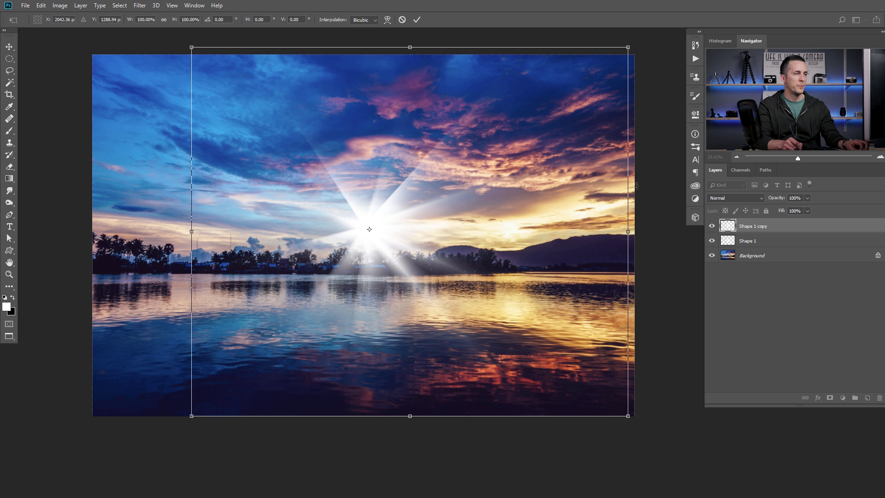
{"action": "left_click_drag", "start_coordinate": [647, 189], "coordinate": [389, 262]}
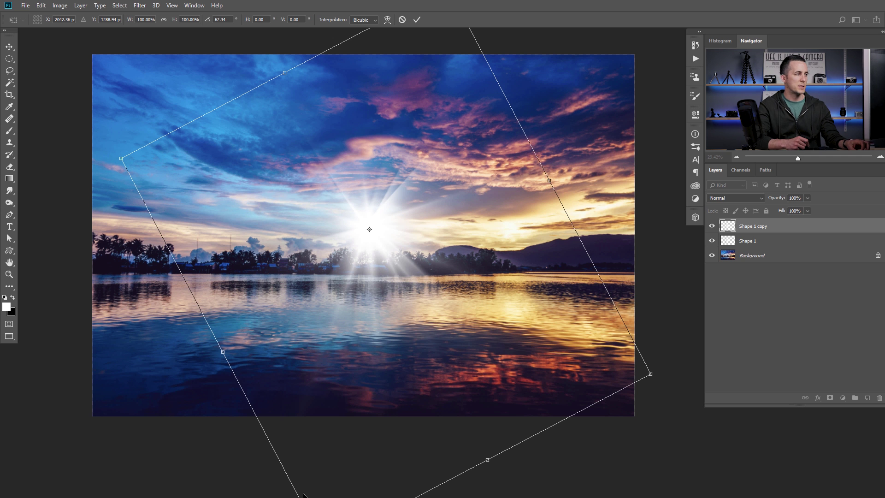
{"action": "left_click_drag", "start_coordinate": [136, 166], "coordinate": [189, 178]}
{"action": "left_click_drag", "start_coordinate": [525, 203], "coordinate": [371, 136]}
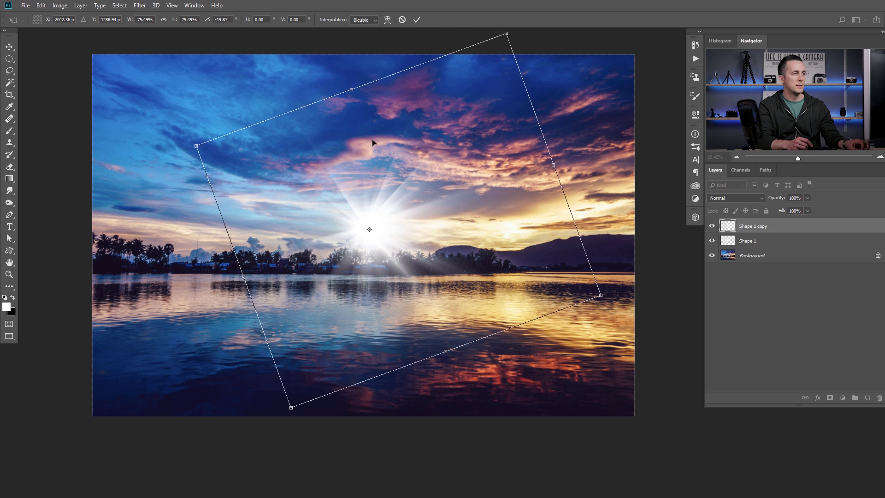
{"action": "key", "text": "Return"}
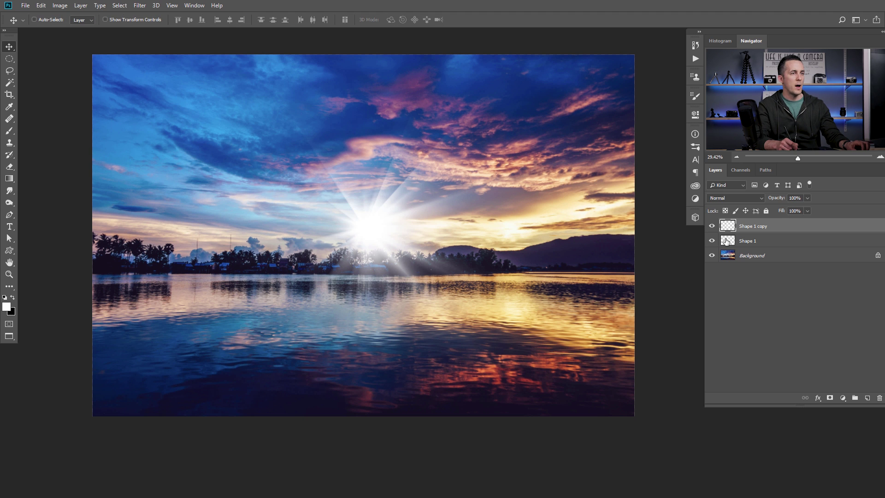
- Merge the two starburst layers into one and rename the merged layer Lens flare
{"action": "left_click", "coordinate": [728, 236], "text": "shift"}
{"action": "left_click_drag", "start_coordinate": [728, 236], "coordinate": [729, 231]}
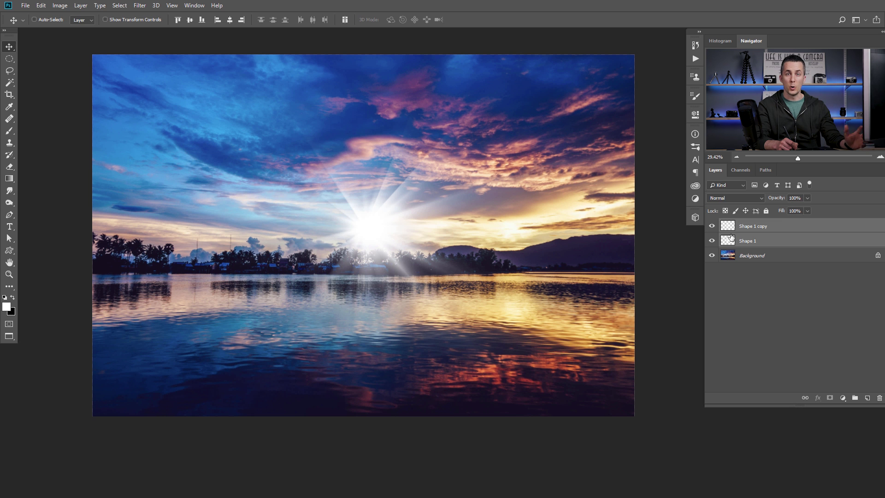
{"action": "key", "text": "ctrl"}
{"action": "key", "text": "ctrl+e"}
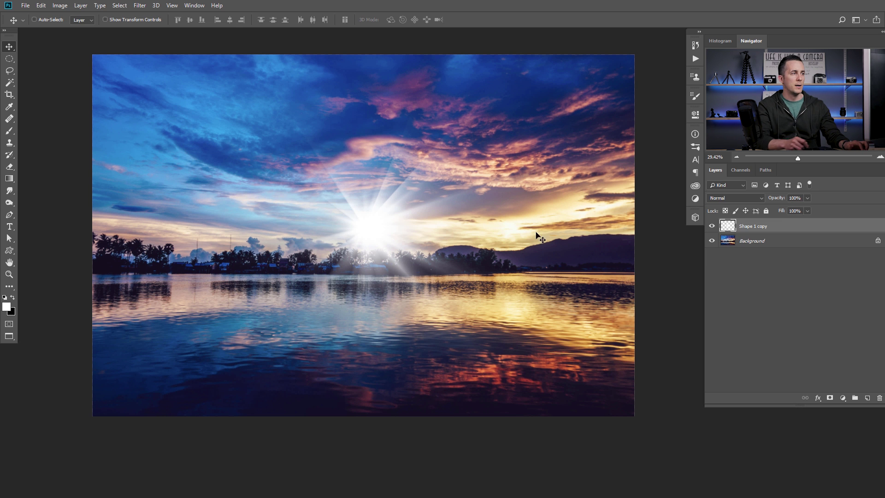
{"action": "mouse_move", "coordinate": [401, 227]}
{"action": "left_mouse_down"}
{"action": "mouse_move", "coordinate": [420, 199]}
{"action": "mouse_move", "coordinate": [359, 185]}
{"action": "mouse_move", "coordinate": [365, 236]}
{"action": "mouse_move", "coordinate": [405, 237]}
{"action": "mouse_move", "coordinate": [391, 240]}
{"action": "left_mouse_up"}
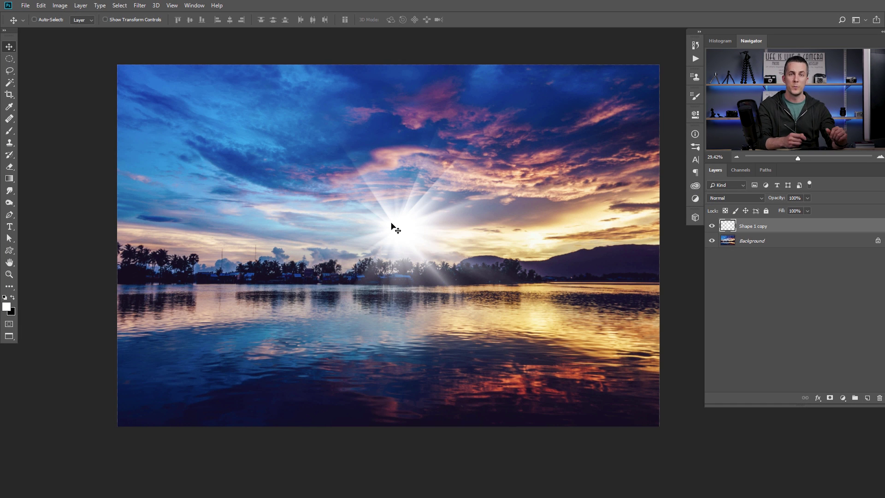
{"action": "double_click", "coordinate": [747, 226]}
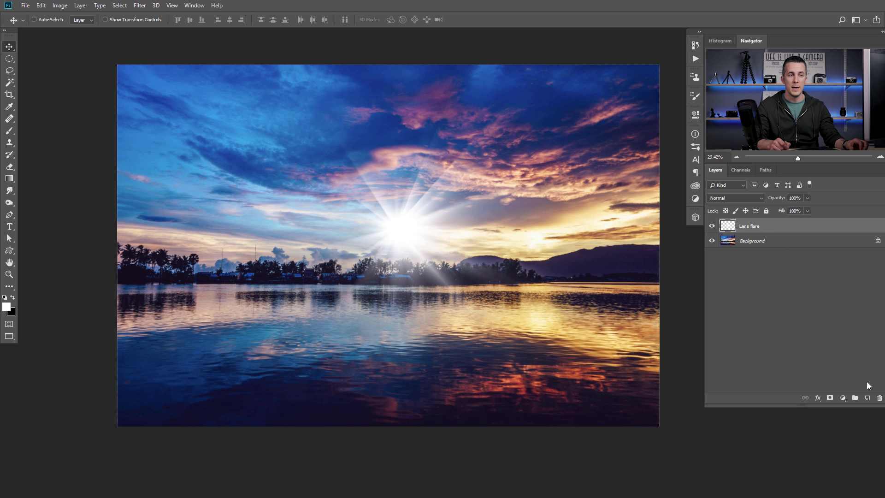
- Create a black-filled layer directly beneath the Lens flare layer and merge the two
{"action": "left_click", "coordinate": [867, 398], "text": "ctrl"}
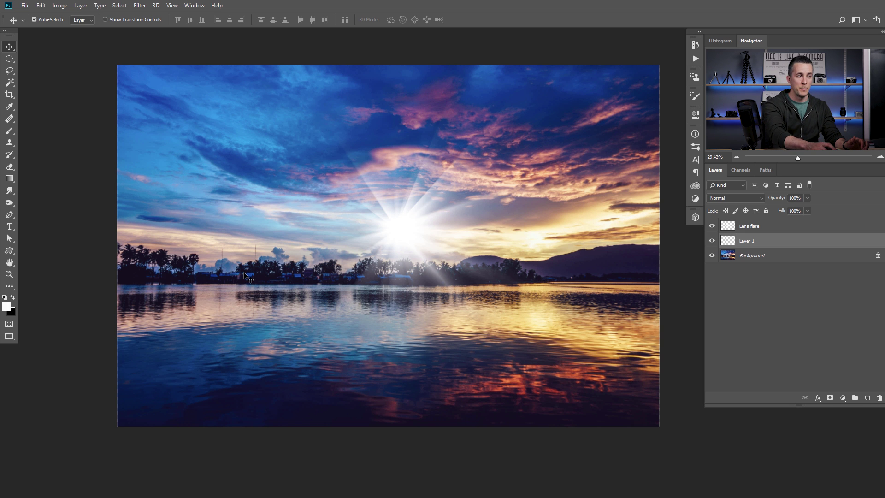
{"action": "key", "text": "ctrl+BackSpace"}
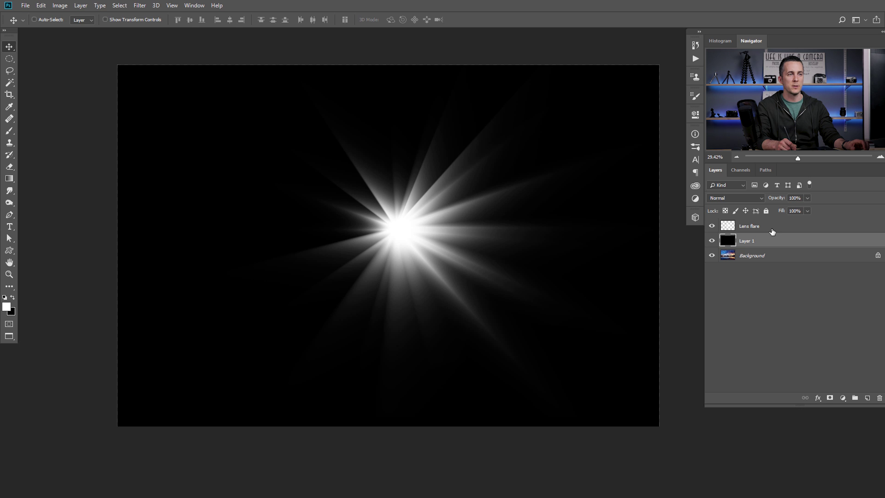
{"action": "left_click", "coordinate": [747, 225], "text": "ctrl"}
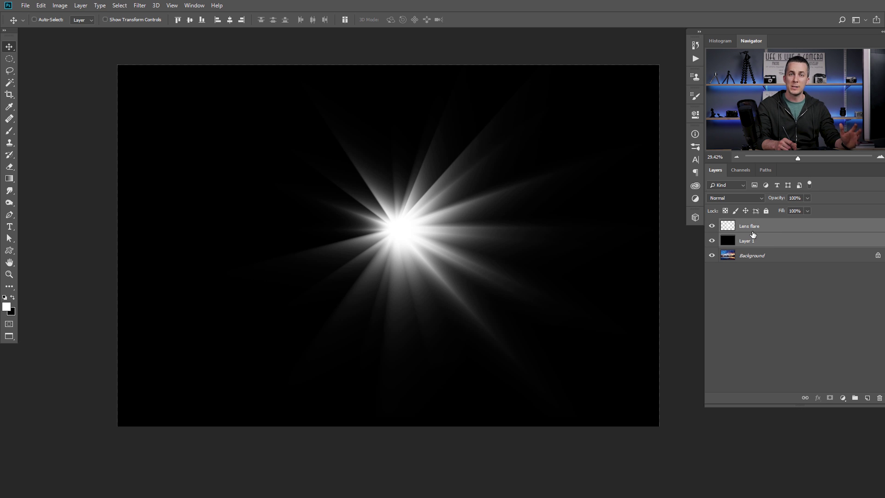
{"action": "key", "text": "ctrl+e"}
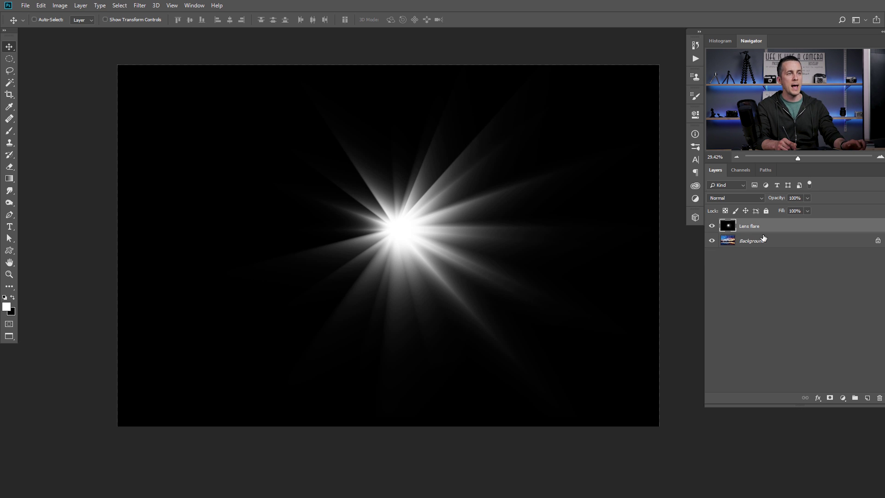
- Add a Gradient Map adjustment layer above the Lens flare layer using the Black, White preset
{"action": "left_click", "coordinate": [843, 398]}
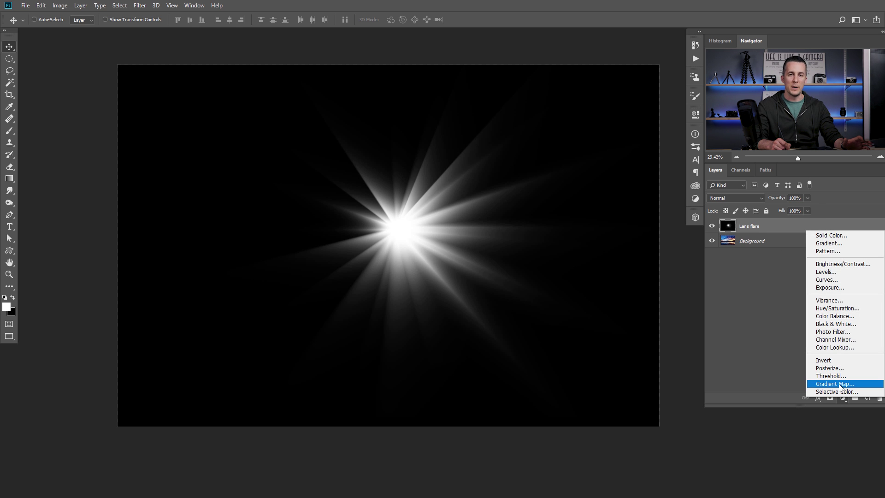
{"action": "left_click", "coordinate": [835, 383]}
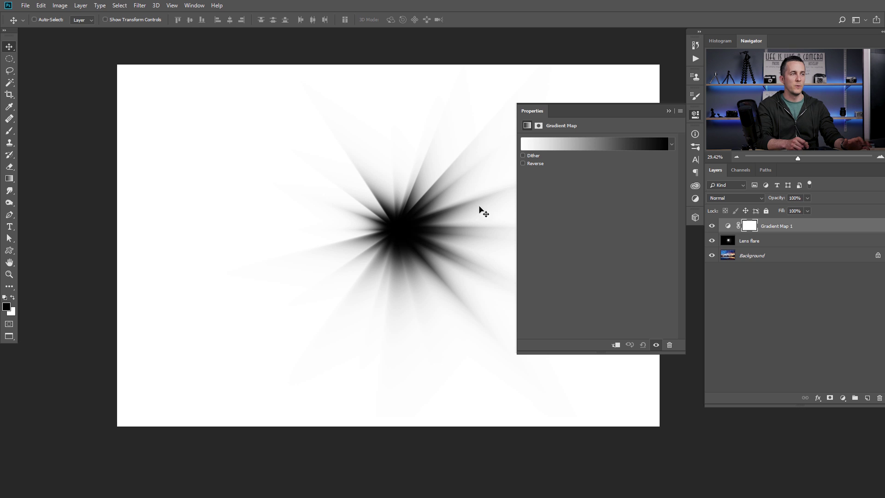
{"action": "left_click", "coordinate": [576, 145]}
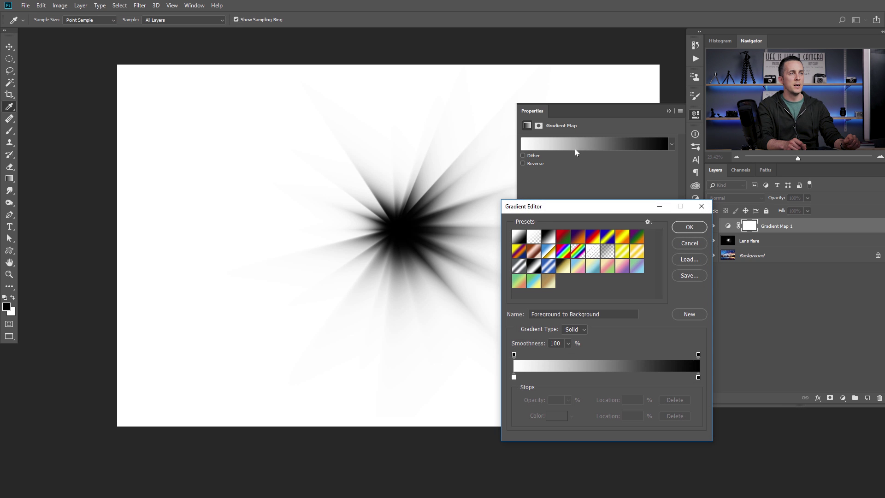
{"action": "left_click", "coordinate": [550, 239]}
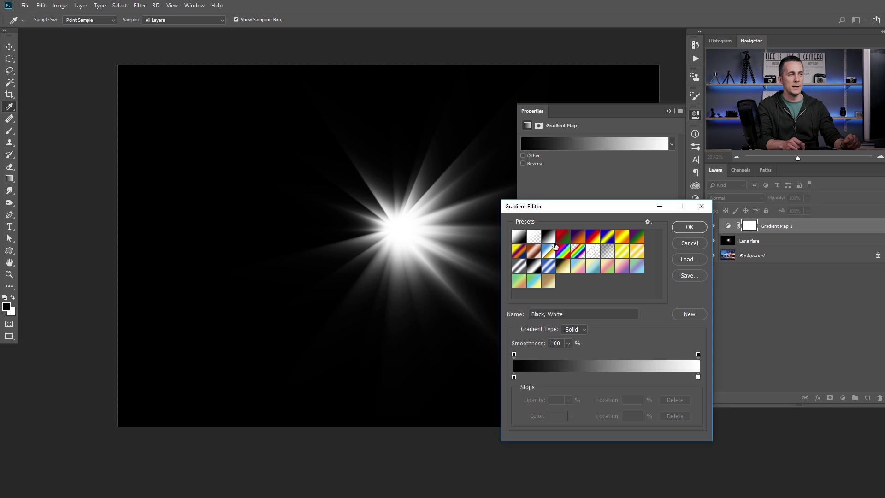
- Add an orange color stop (ff8a00) at 51% in the gradient map's gradient
{"action": "left_click", "coordinate": [609, 377]}
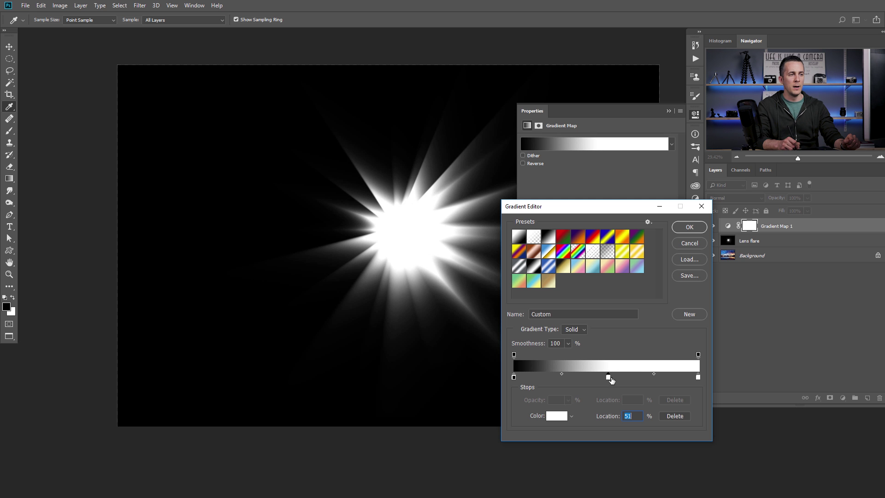
{"action": "left_click", "coordinate": [564, 418]}
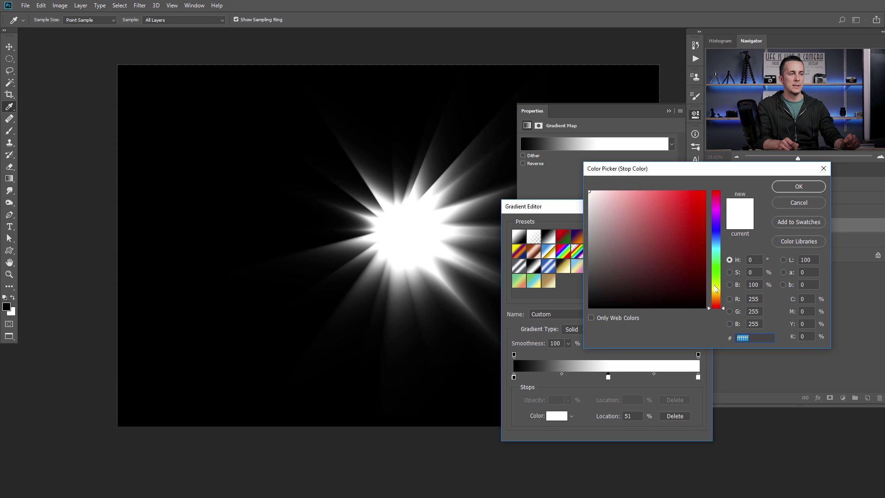
{"action": "left_click", "coordinate": [716, 298]}
{"action": "type", "text": "ff8a00"}
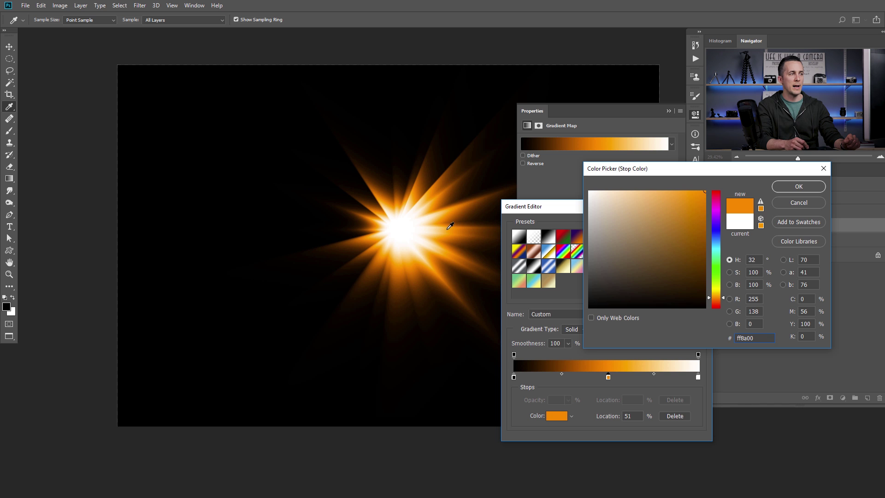
{"action": "left_click", "coordinate": [788, 189]}
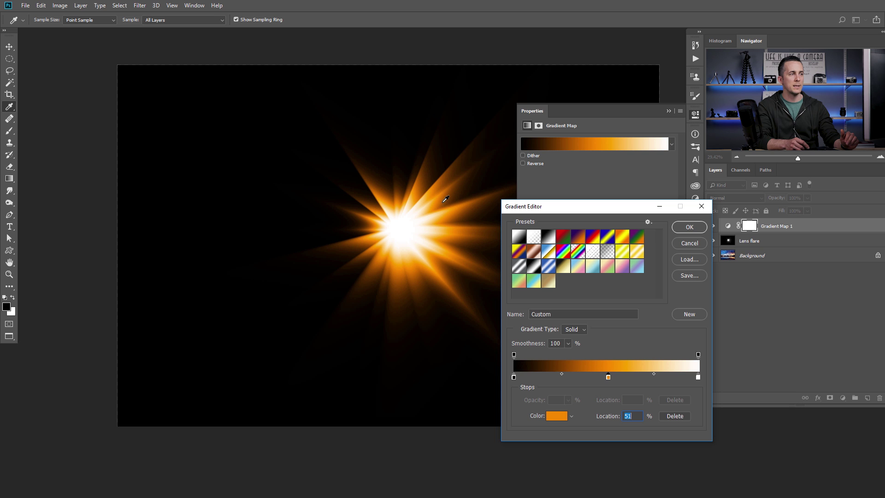
- Add a pale yellow color stop at 71%, between the orange and white stops
{"action": "left_click", "coordinate": [644, 377]}
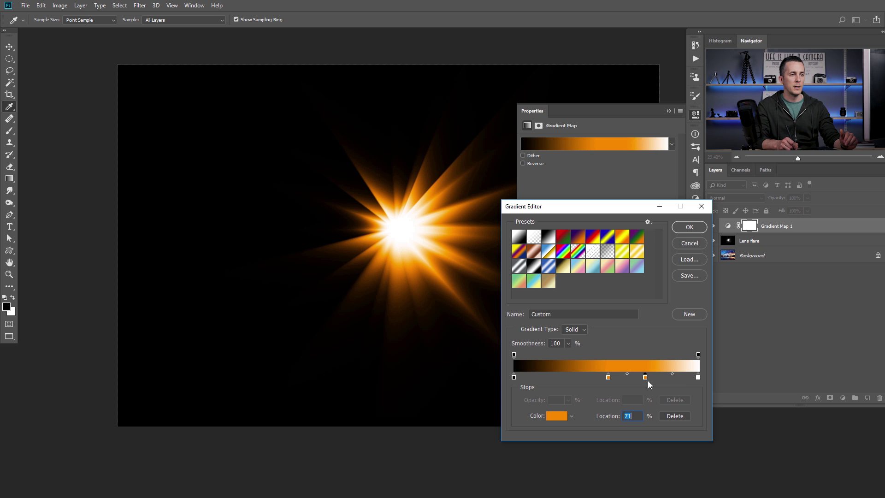
{"action": "left_click", "coordinate": [566, 414]}
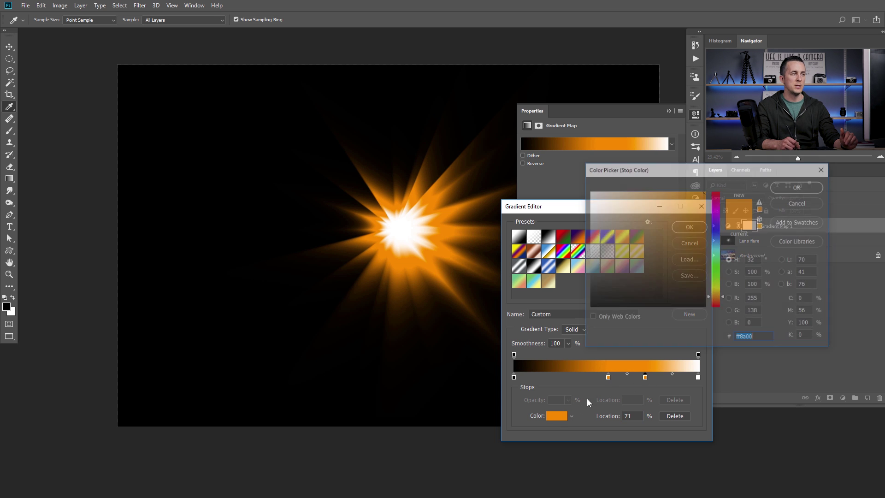
{"action": "left_click_drag", "start_coordinate": [717, 296], "coordinate": [717, 291]}
{"action": "left_click", "coordinate": [644, 192]}
{"action": "left_click", "coordinate": [788, 188]}
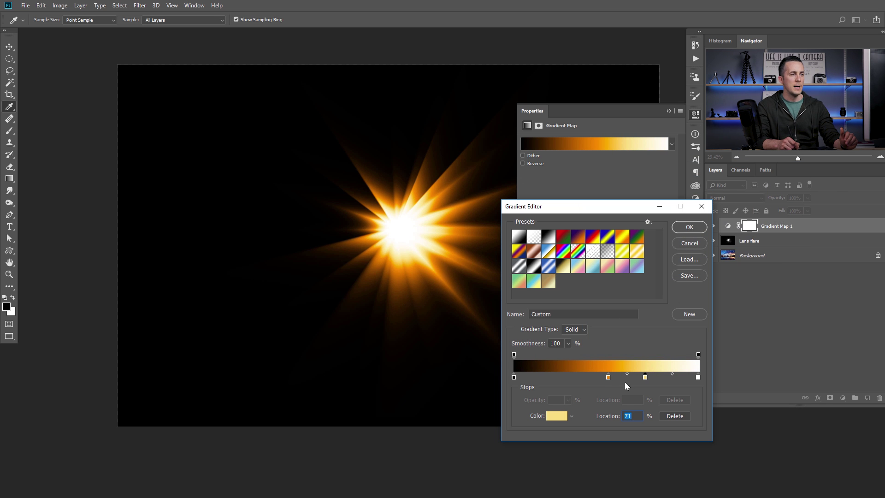
- Move the orange stop to 40% and the pale yellow stop to about 73%, and accept the gradient
{"action": "left_click_drag", "start_coordinate": [608, 378], "coordinate": [588, 377]}
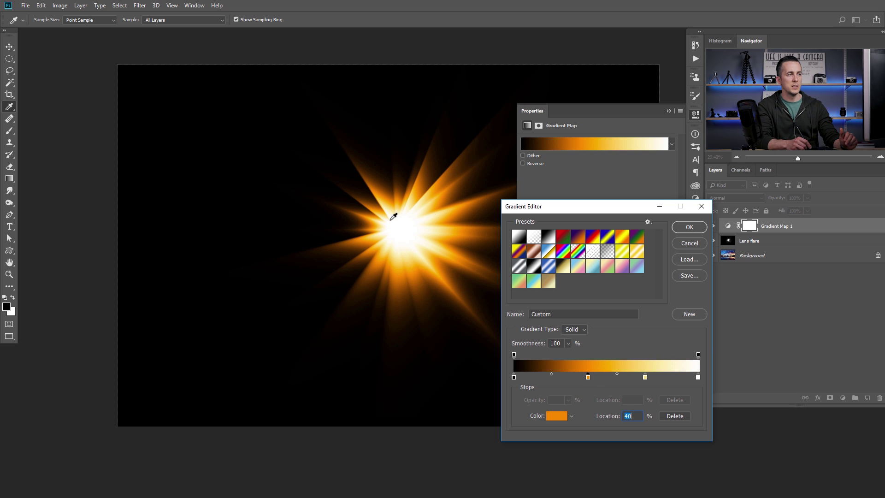
{"action": "left_click", "coordinate": [646, 377]}
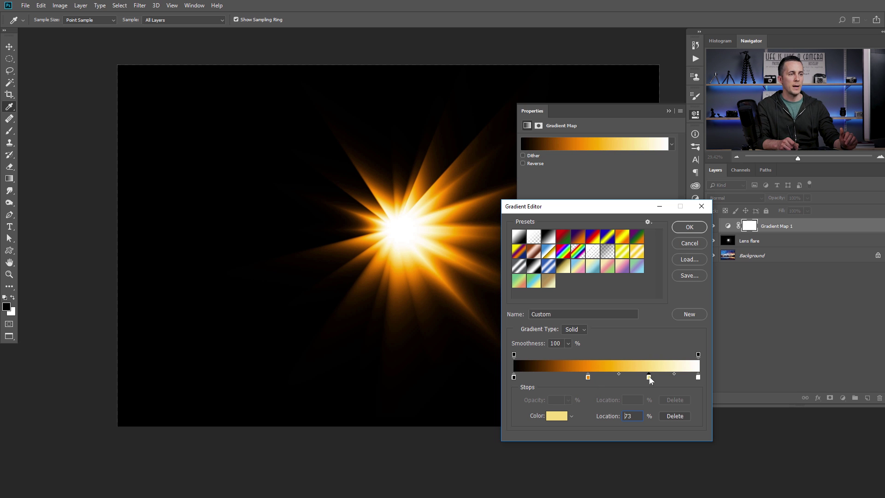
{"action": "left_click", "coordinate": [687, 226]}
{"action": "left_click", "coordinate": [669, 110]}
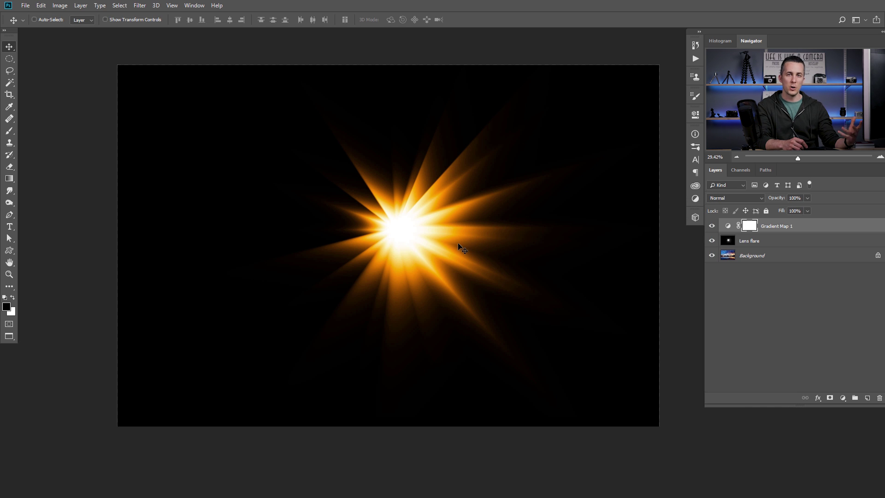
- Try a blue hue for the gradient map's orange stop and discard the change
{"action": "double_click", "coordinate": [727, 227]}
{"action": "left_click", "coordinate": [591, 146]}
{"action": "left_click", "coordinate": [588, 377]}
{"action": "left_click", "coordinate": [556, 416]}
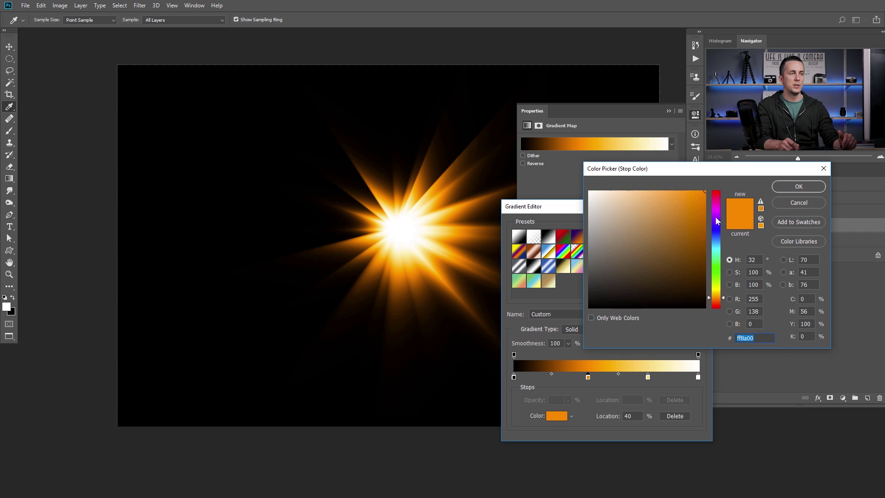
{"action": "left_click_drag", "start_coordinate": [715, 216], "coordinate": [715, 229]}
{"action": "left_click", "coordinate": [797, 206]}
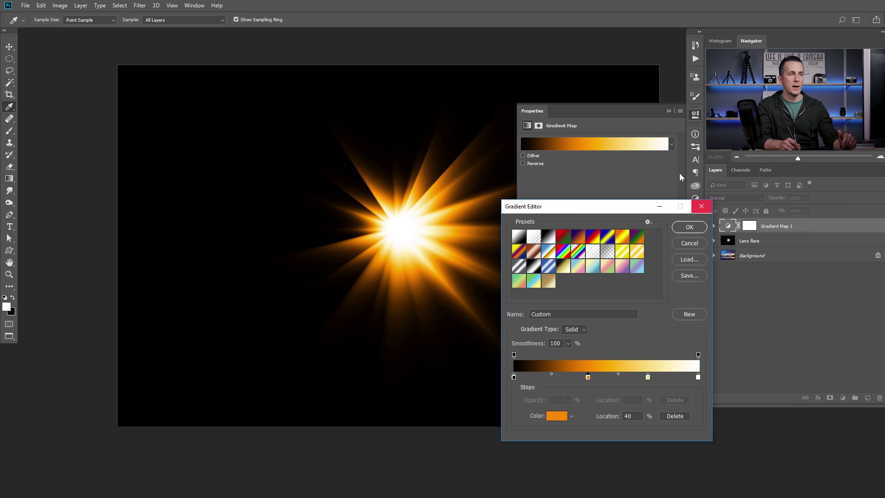
{"action": "left_click", "coordinate": [686, 244]}
{"action": "left_click", "coordinate": [668, 111]}
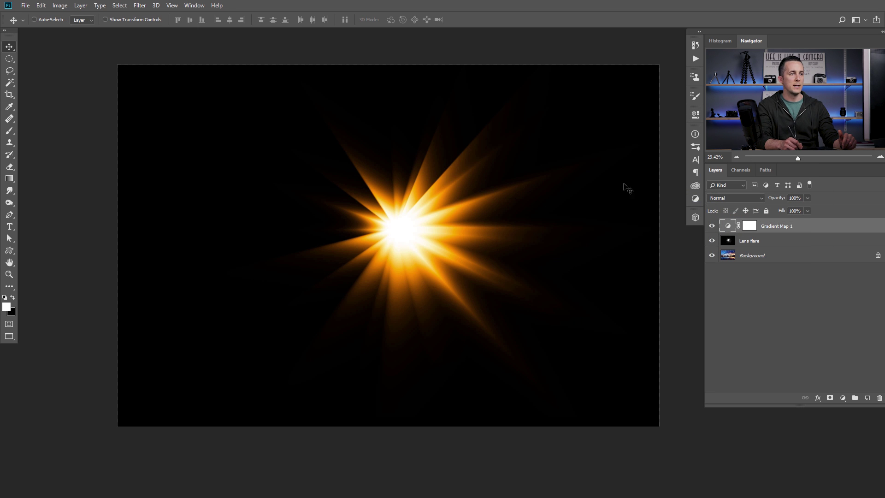
- Set the Lens flare layer's blend mode to Screen
{"action": "left_click", "coordinate": [732, 241]}
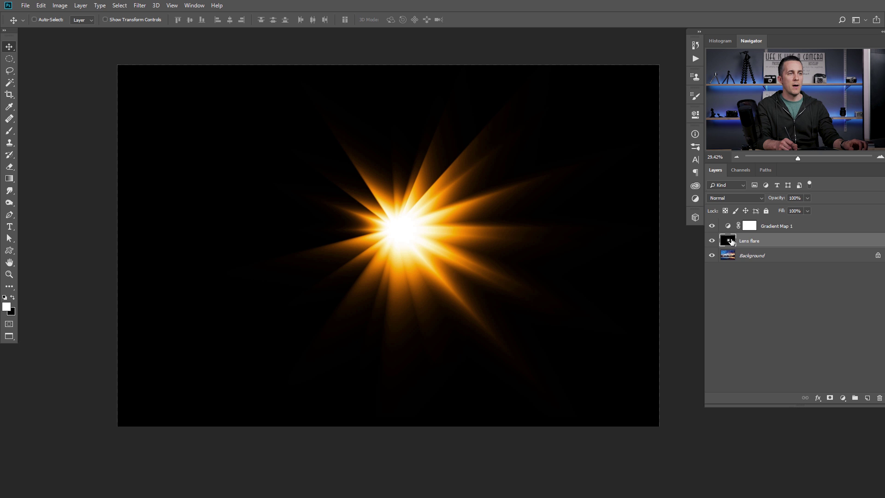
{"action": "left_click", "coordinate": [735, 199]}
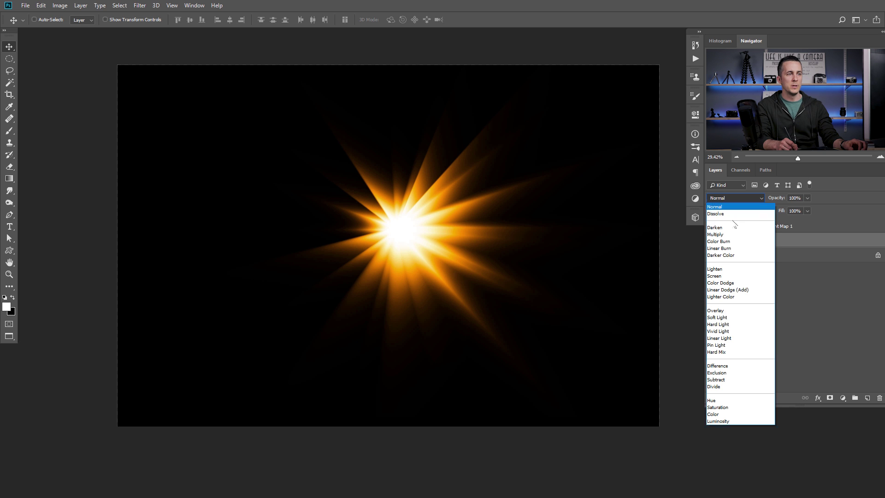
{"action": "left_click", "coordinate": [726, 280]}
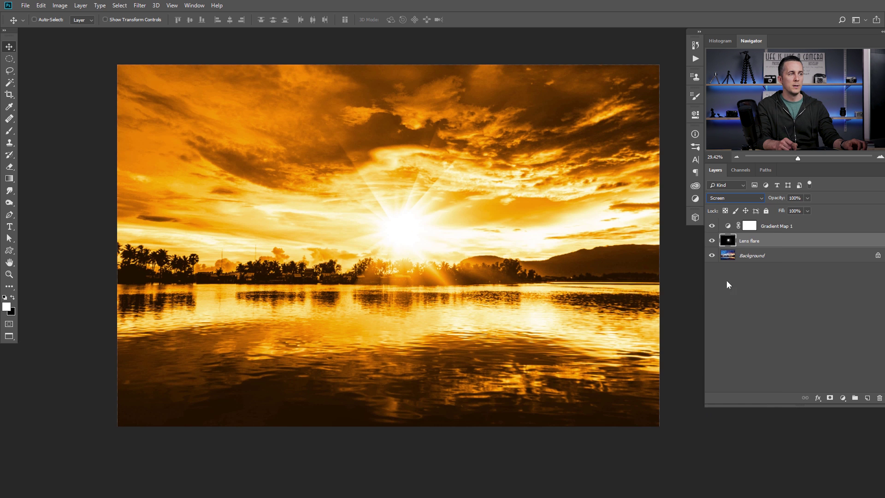
- Clip the Gradient Map 1 adjustment to the Lens flare layer so it colors only the flare
{"action": "left_click", "coordinate": [755, 230]}
{"action": "left_click", "coordinate": [730, 232], "text": "alt"}
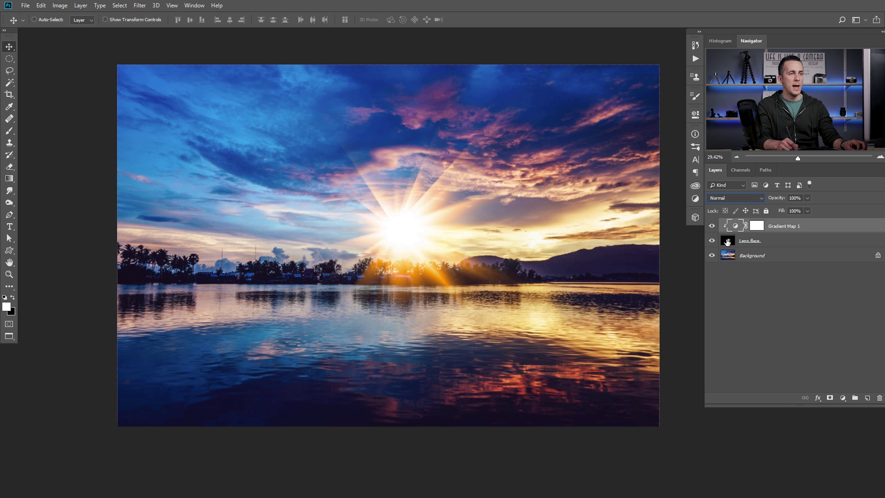
- Move the Lens flare layer onto the sun beside the hill and scale it down with Free Transform
{"action": "left_click", "coordinate": [727, 241]}
{"action": "left_click_drag", "start_coordinate": [422, 246], "coordinate": [557, 263]}
{"action": "key", "text": "ctrl+t"}
{"action": "left_click_drag", "start_coordinate": [240, 61], "coordinate": [406, 177]}
{"action": "left_click_drag", "start_coordinate": [533, 263], "coordinate": [552, 268]}
{"action": "key", "text": "Return"}
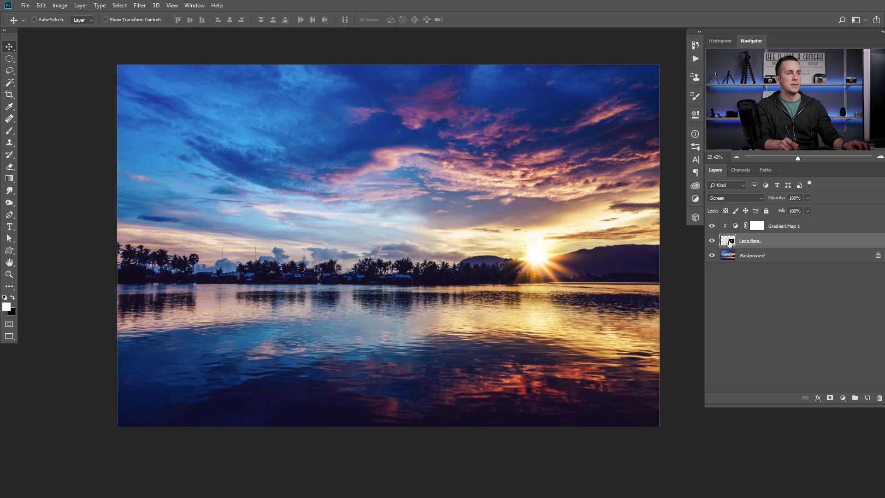
- Scale the Lens flare layer slightly smaller, to about 92%, and fine-tune its position over the sun
{"action": "key", "text": "ctrl+t"}
{"action": "left_click_drag", "start_coordinate": [419, 183], "coordinate": [429, 190]}
{"action": "left_click_drag", "start_coordinate": [550, 263], "coordinate": [548, 259]}
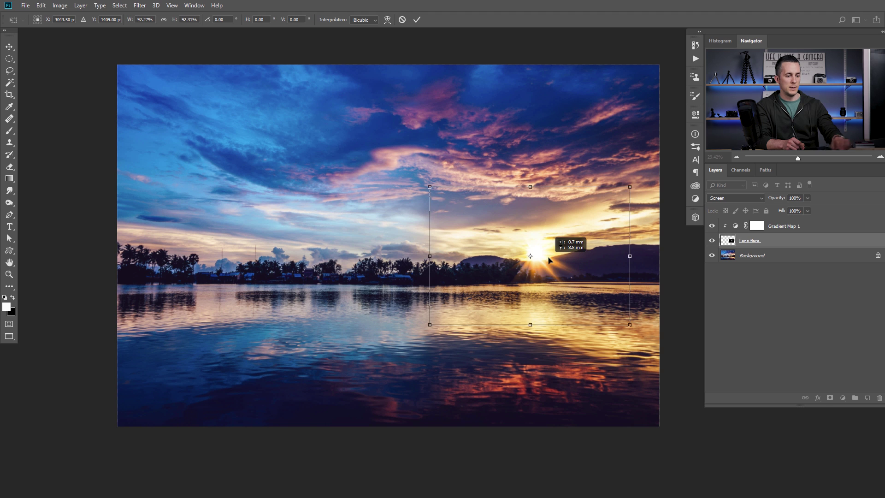
{"action": "key", "text": "Return"}
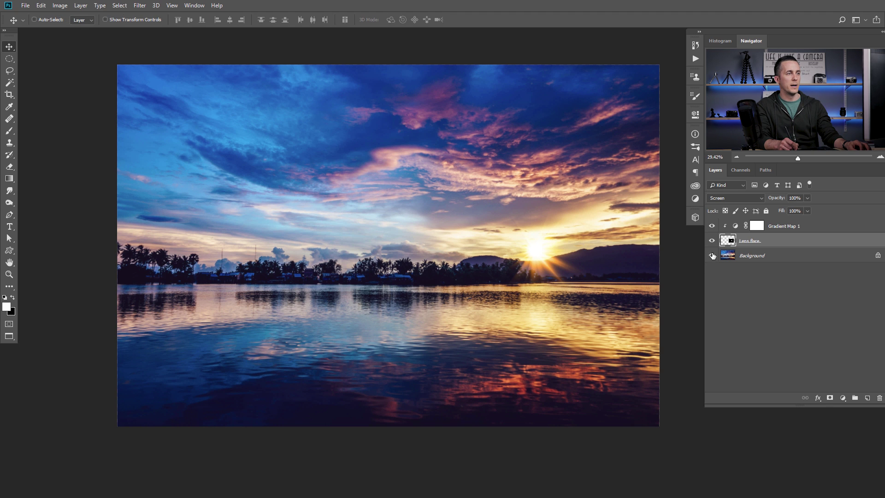
{"action": "left_click_drag", "start_coordinate": [546, 267], "coordinate": [545, 256]}
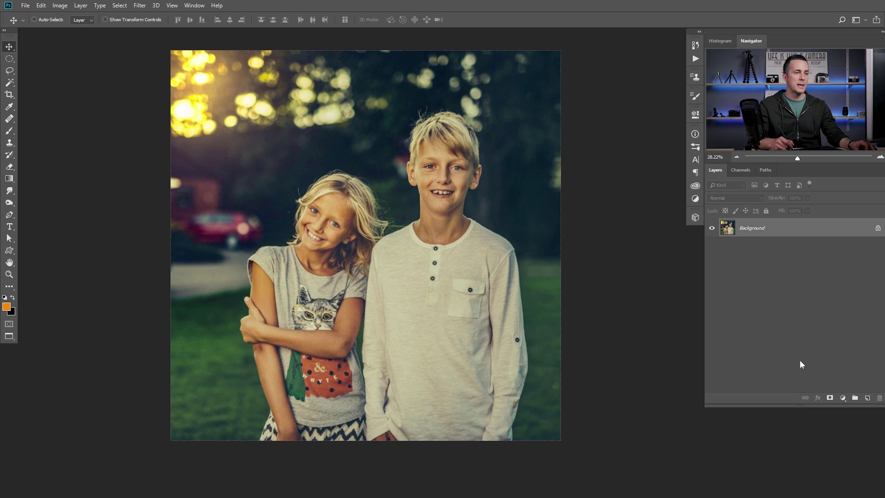
- Add a new layer above the children's photo and set the brush's foreground color to orange #ffa800
{"action": "left_click", "coordinate": [867, 399]}
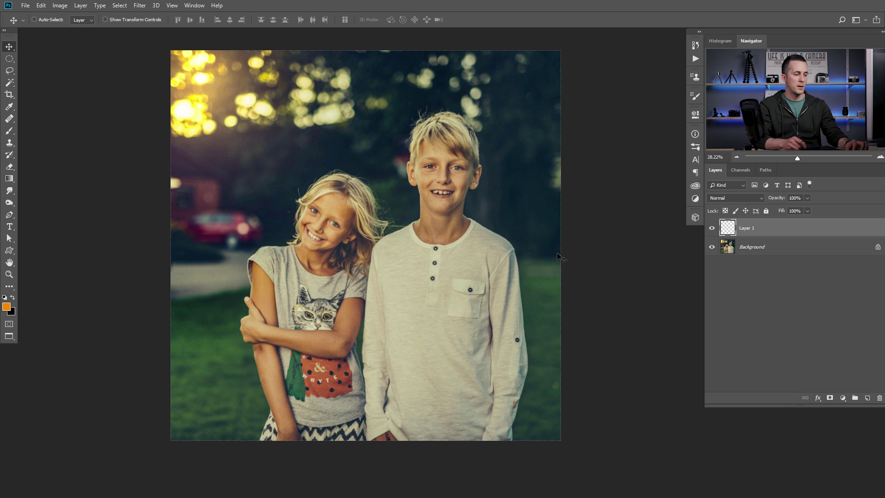
{"action": "key", "text": "b"}
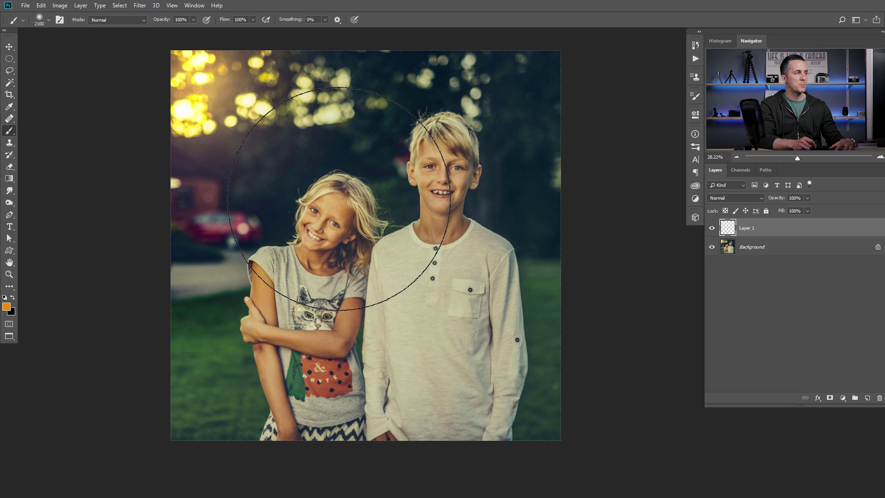
{"action": "left_click", "coordinate": [7, 307]}
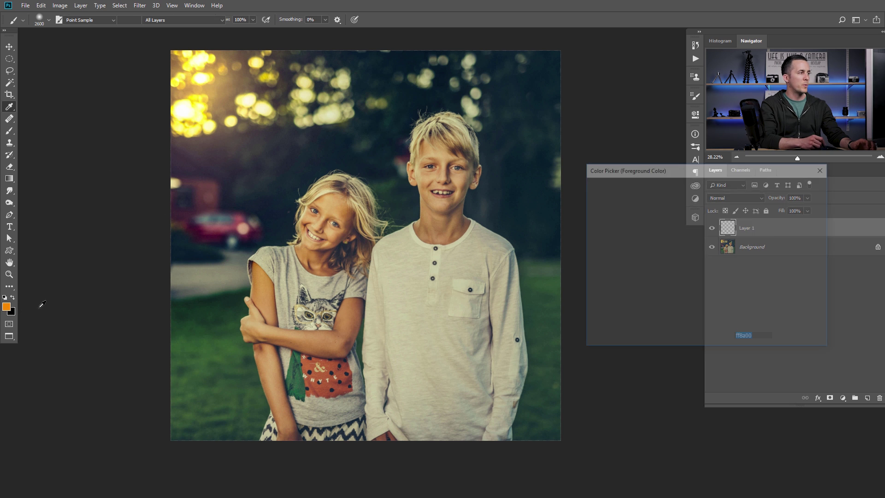
{"action": "left_click_drag", "start_coordinate": [707, 299], "coordinate": [707, 297]}
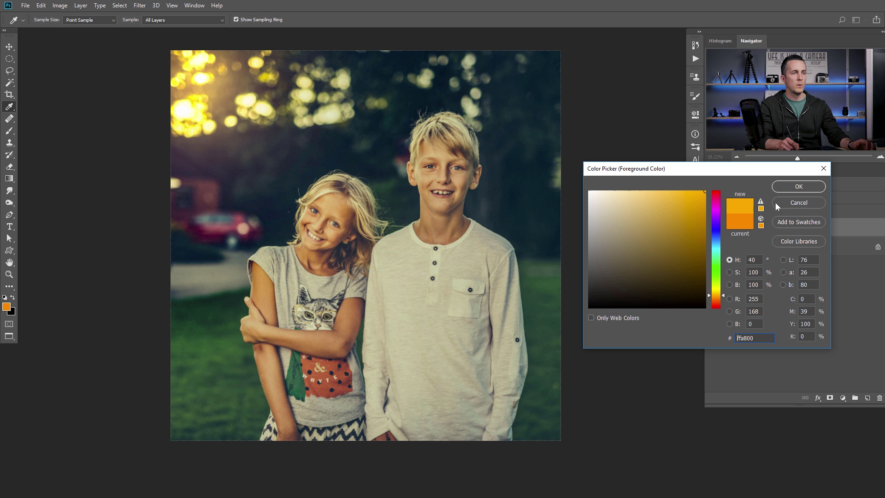
{"action": "left_click", "coordinate": [793, 185]}
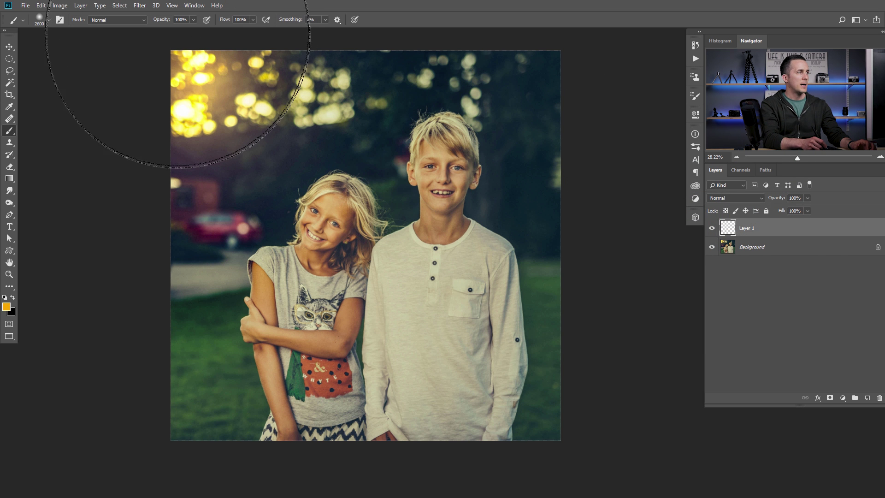
- Paint an orange glow near the yellow bokeh with a 2600 px, 0% hardness brush and blend the layer with Screen
{"action": "right_click", "coordinate": [249, 119]}
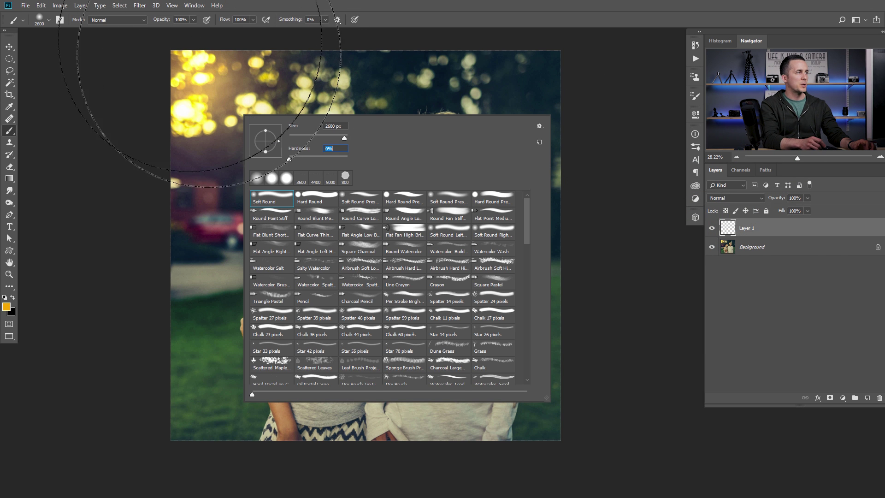
{"action": "left_click_drag", "start_coordinate": [185, 83], "coordinate": [194, 110]}
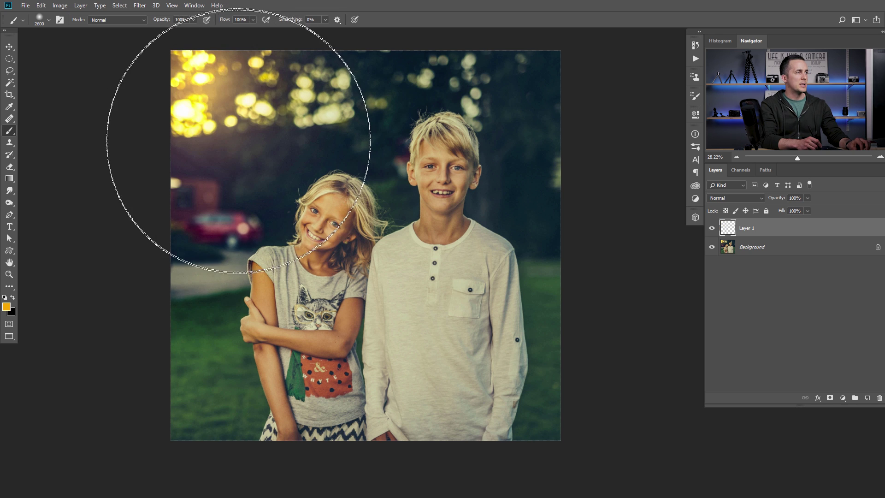
{"action": "mouse_move", "coordinate": [239, 140]}
{"action": "left_mouse_down"}
{"action": "mouse_move", "coordinate": [247, 182]}
{"action": "mouse_move", "coordinate": [248, 154]}
{"action": "left_mouse_up"}
{"action": "key", "text": "ctrl+z"}
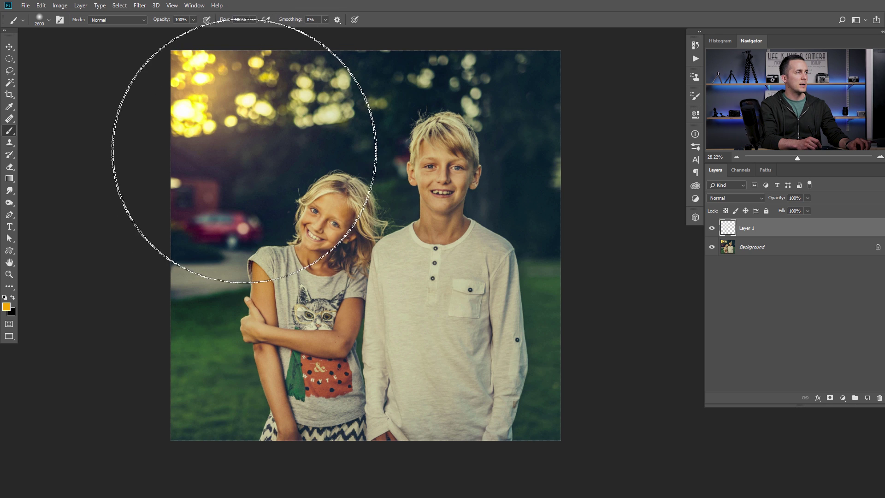
{"action": "key", "text": "ctrl+shift+z"}
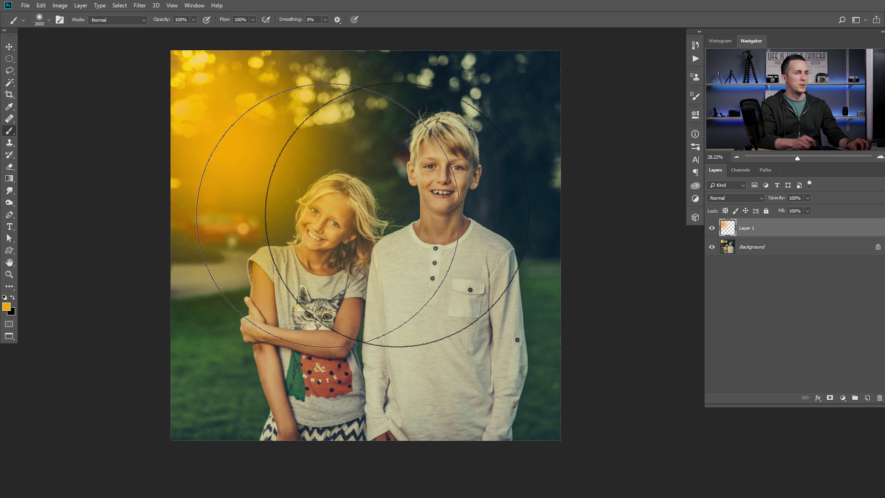
{"action": "left_click", "coordinate": [736, 199]}
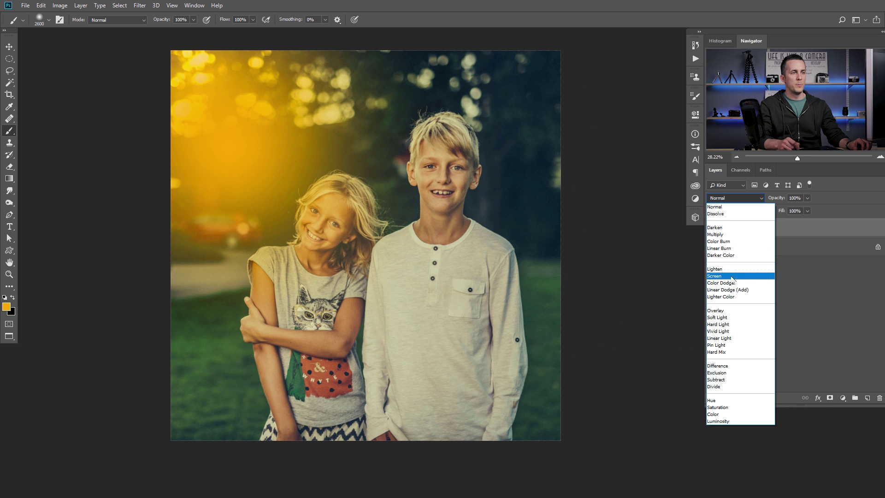
{"action": "left_click", "coordinate": [731, 277]}
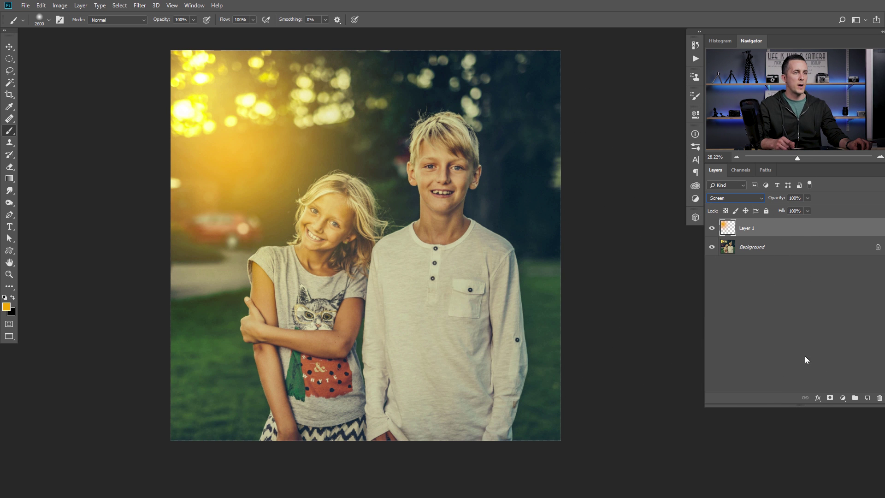
- Add another new layer on top and reduce the brush size to 1700 px
{"action": "left_click", "coordinate": [868, 397]}
{"action": "key", "text": "bracketleft"}
{"action": "key", "text": "bracketleft"}
{"action": "key", "text": "bracketleft"}
{"action": "key", "text": "bracketleft"}
{"action": "key", "text": "bracketleft"}
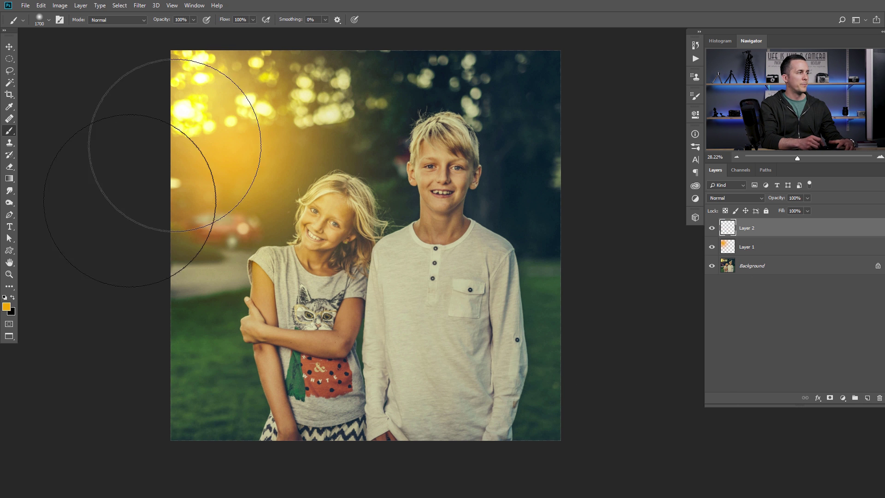
- Set the foreground color to pale yellow #ffe96e
{"action": "left_click", "coordinate": [7, 306]}
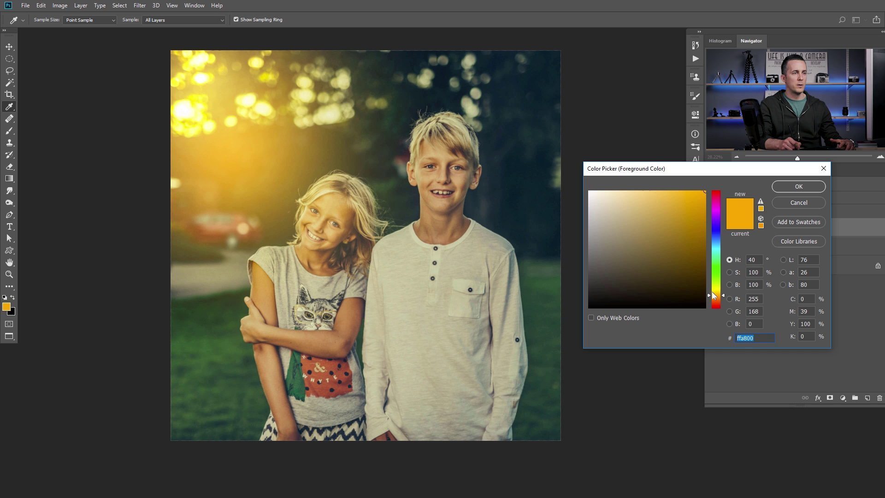
{"action": "left_click_drag", "start_coordinate": [711, 293], "coordinate": [713, 291]}
{"action": "left_click", "coordinate": [655, 190]}
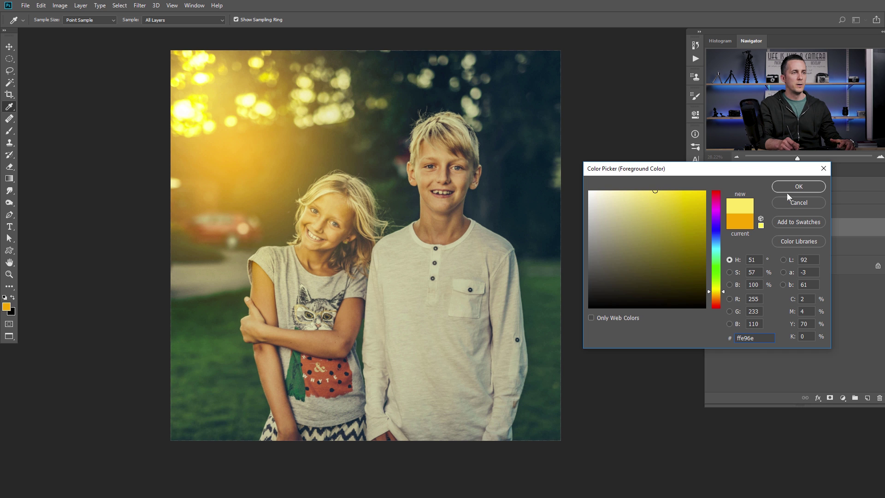
{"action": "left_click", "coordinate": [799, 187]}
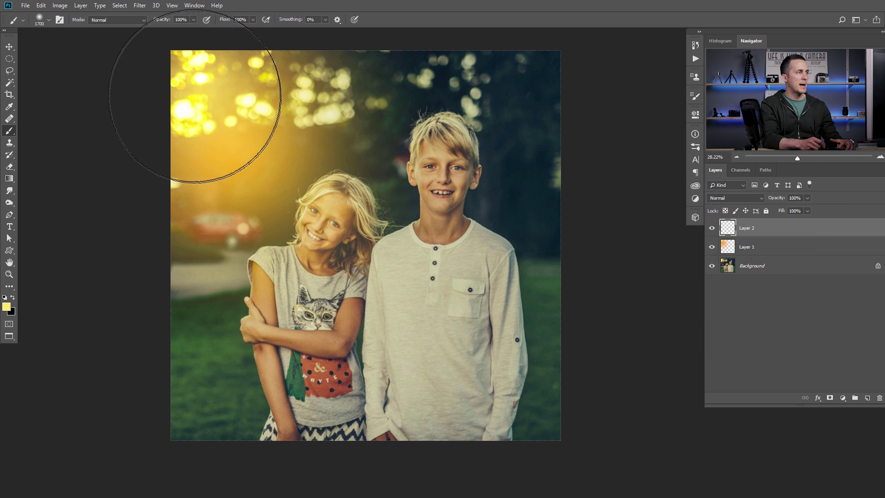
- Paint a smaller pale yellow glow over the bright bokeh on Layer 2 and set its blend mode to Screen
{"action": "left_click_drag", "start_coordinate": [191, 91], "coordinate": [221, 131]}
{"action": "left_click", "coordinate": [735, 198]}
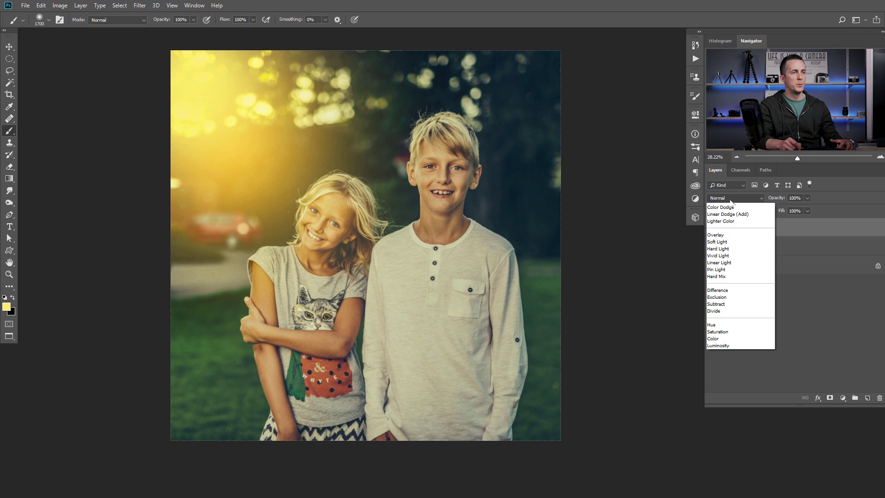
{"action": "left_click", "coordinate": [723, 276]}
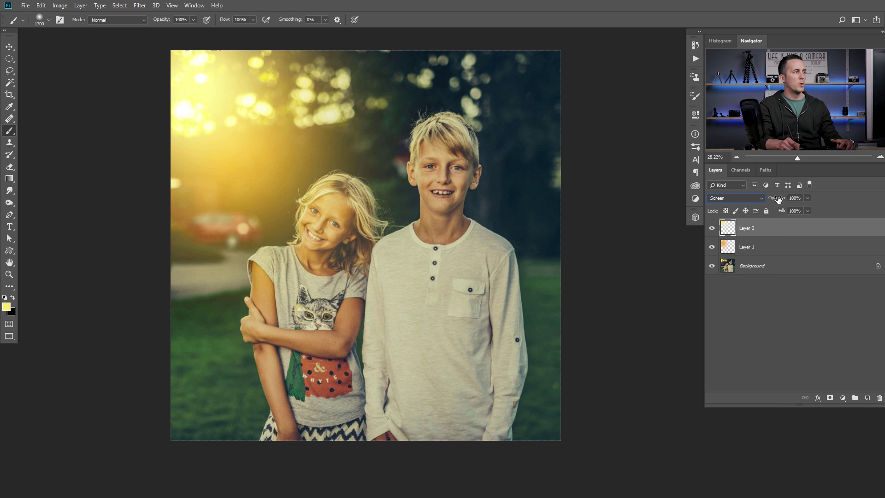
- Lower the opacity of Layer 1 and Layer 2 together to 68%, and hide both layers
{"action": "left_click", "coordinate": [732, 249], "text": "shift"}
{"action": "left_click_drag", "start_coordinate": [776, 198], "coordinate": [765, 202]}
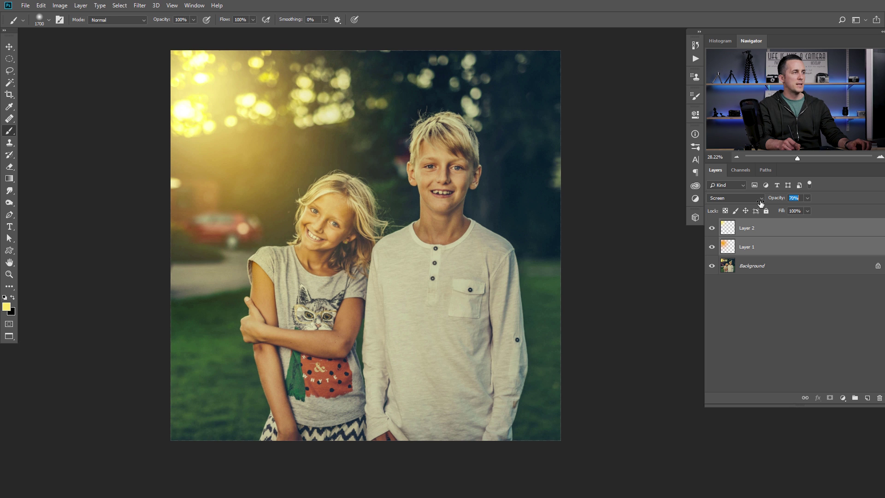
{"action": "left_click", "coordinate": [713, 249]}
{"action": "left_click", "coordinate": [712, 244]}
{"action": "left_click", "coordinate": [712, 244]}
{"action": "left_click", "coordinate": [710, 247]}
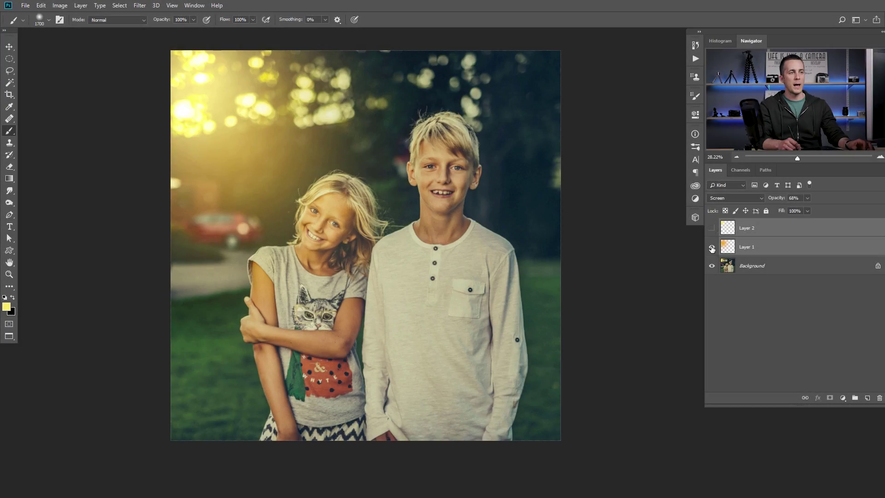
{"action": "left_click", "coordinate": [711, 248]}
- Add a Radial Gradient Fill layer, center its glow near the yellow bokeh, and increase its scale to about 113%
{"action": "left_click", "coordinate": [843, 397]}
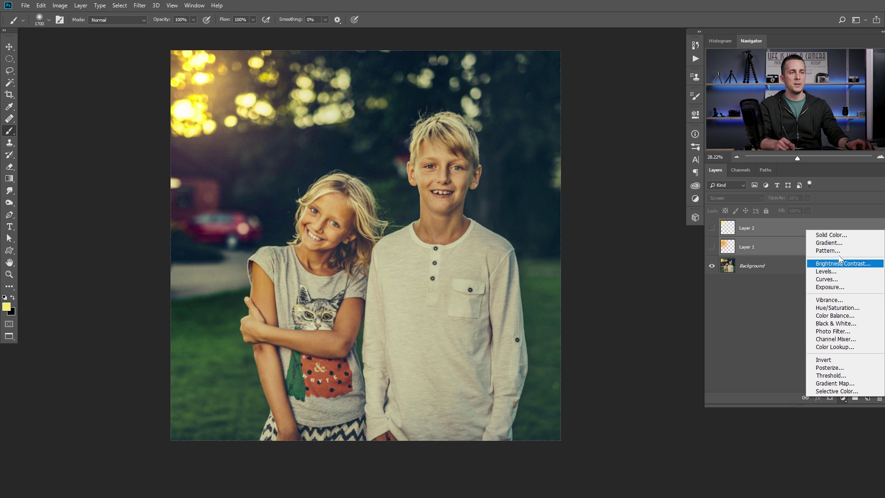
{"action": "left_click", "coordinate": [825, 242]}
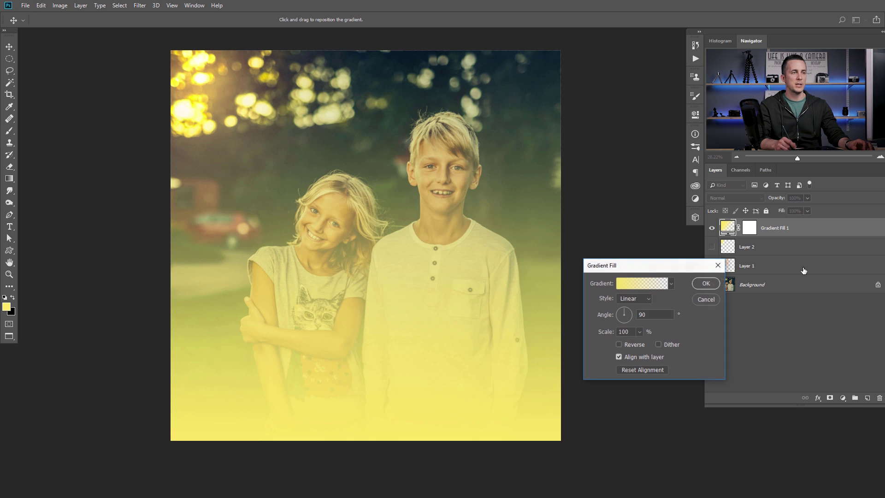
{"action": "left_click", "coordinate": [631, 299]}
{"action": "left_click", "coordinate": [633, 316]}
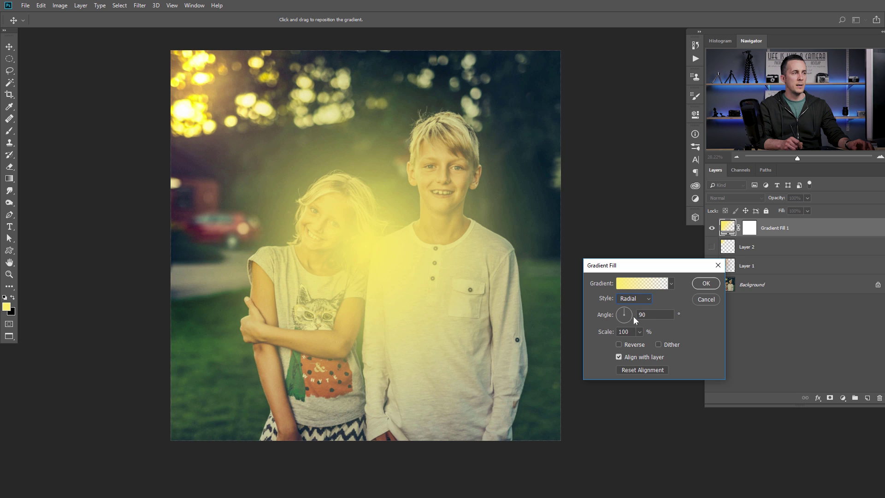
{"action": "left_click_drag", "start_coordinate": [390, 247], "coordinate": [225, 135]}
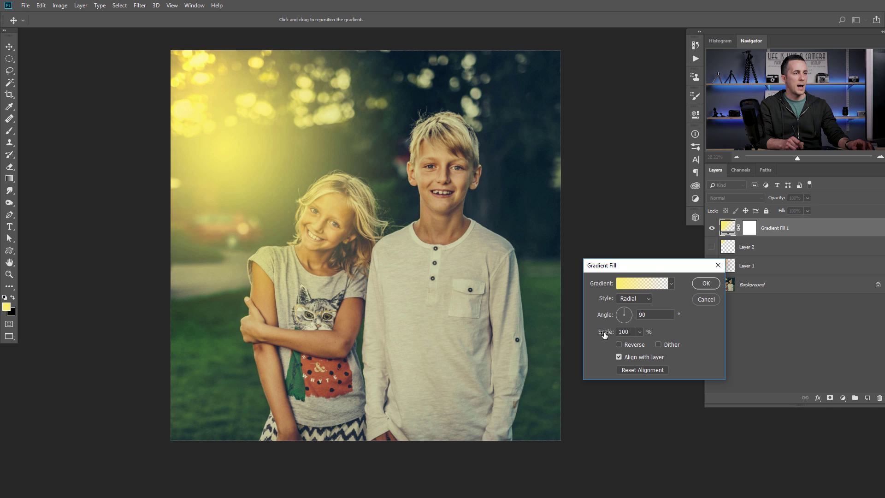
{"action": "left_click_drag", "start_coordinate": [617, 335], "coordinate": [613, 337]}
- Change the gradient's starting color stop to light orange #ffc36e and accept the gradient fill
{"action": "left_click", "coordinate": [645, 283]}
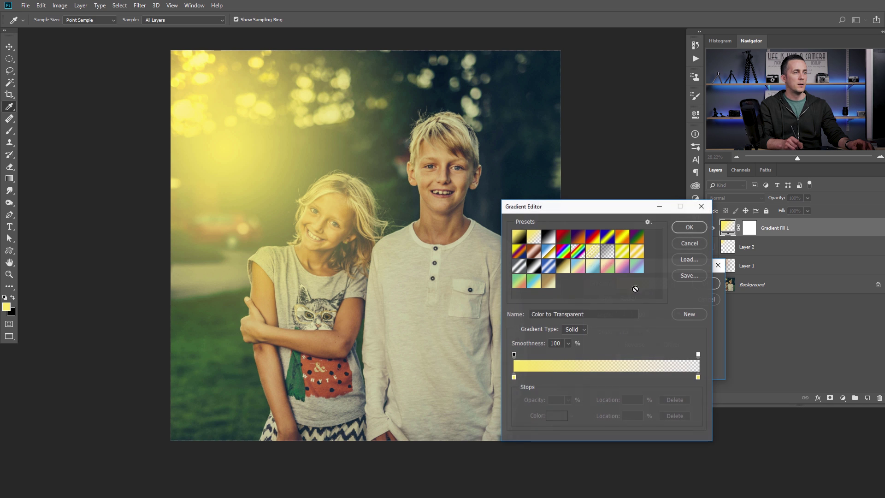
{"action": "left_click", "coordinate": [514, 377]}
{"action": "left_click", "coordinate": [555, 417]}
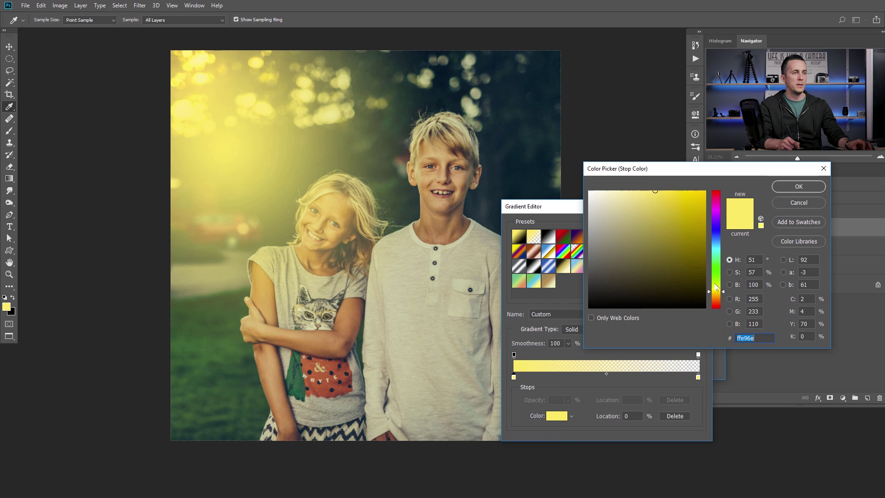
{"action": "left_click_drag", "start_coordinate": [708, 292], "coordinate": [708, 297]}
{"action": "left_click", "coordinate": [780, 188]}
{"action": "left_click", "coordinate": [690, 227]}
{"action": "left_click", "coordinate": [704, 285]}
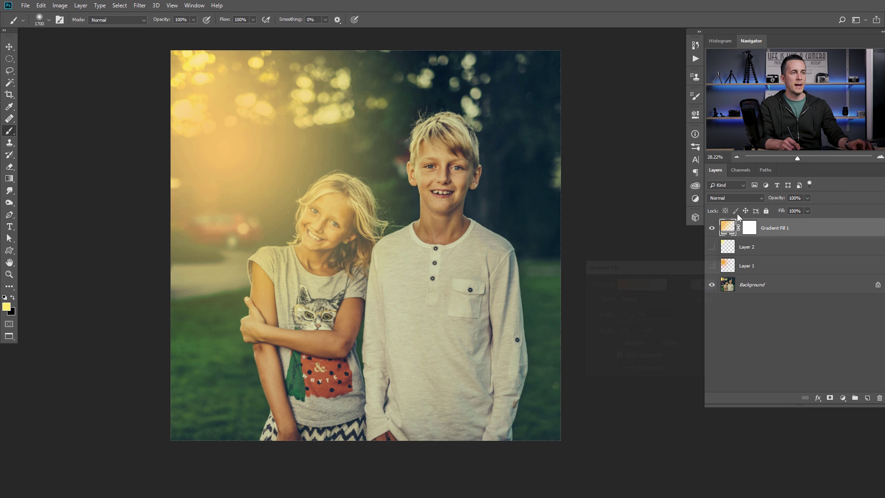
- Set the Gradient Fill 1 layer's blend mode to Screen and duplicate the layer
{"action": "left_click", "coordinate": [735, 198]}
{"action": "left_click", "coordinate": [729, 276]}
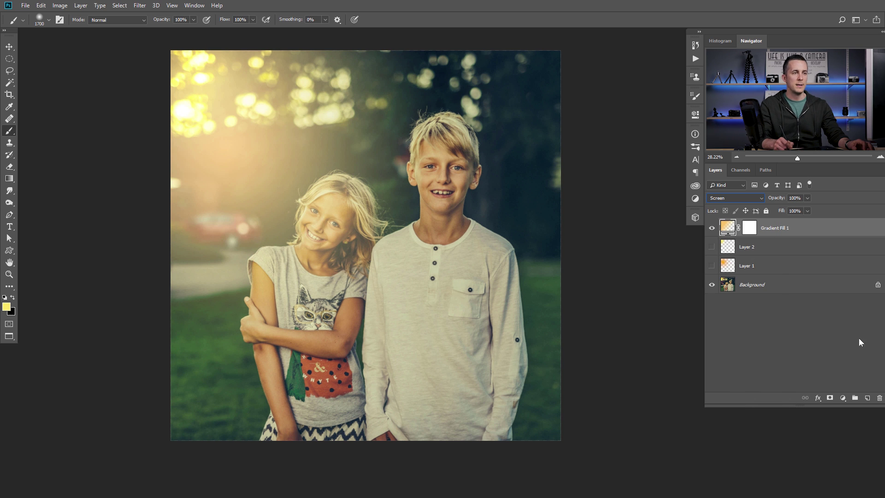
{"action": "key", "text": "ctrl+j"}
- Change the starting color stop of the Gradient Fill 1 copy layer to pale yellow #fff29a and accept the gradient
{"action": "double_click", "coordinate": [728, 229]}
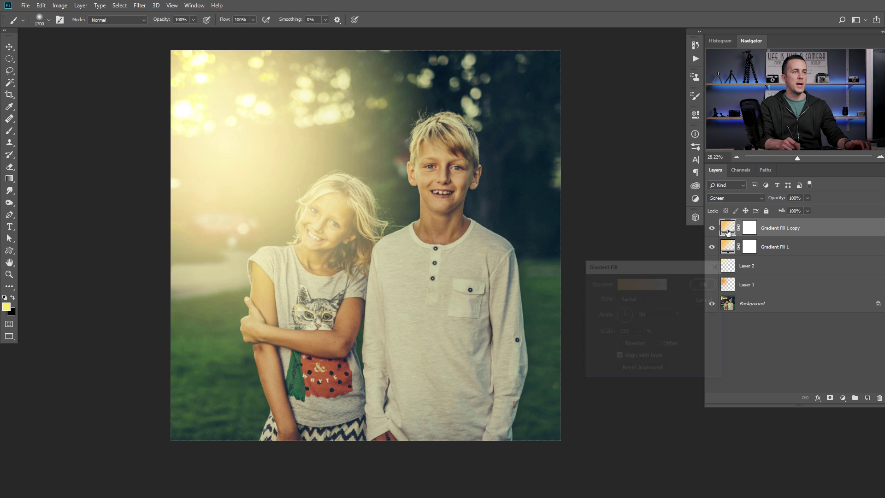
{"action": "left_click", "coordinate": [642, 283]}
{"action": "left_click", "coordinate": [514, 378]}
{"action": "left_click", "coordinate": [561, 415]}
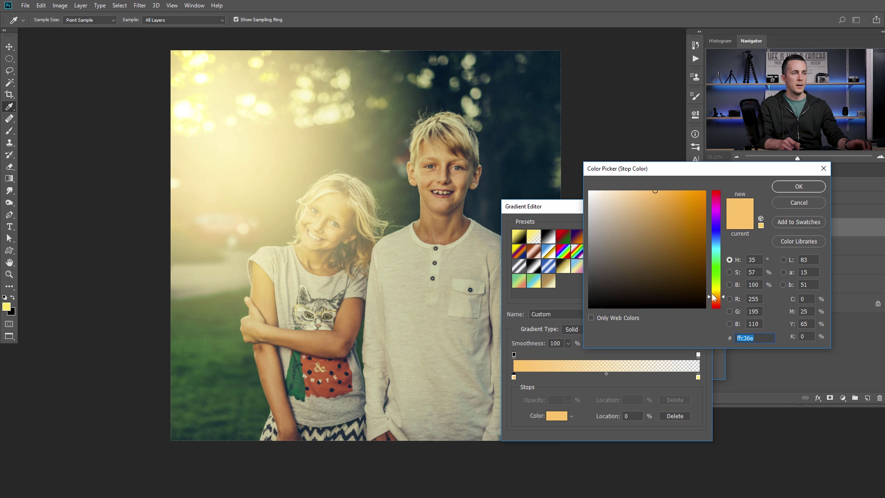
{"action": "left_click_drag", "start_coordinate": [713, 297], "coordinate": [712, 291]}
{"action": "left_click_drag", "start_coordinate": [679, 214], "coordinate": [636, 190]}
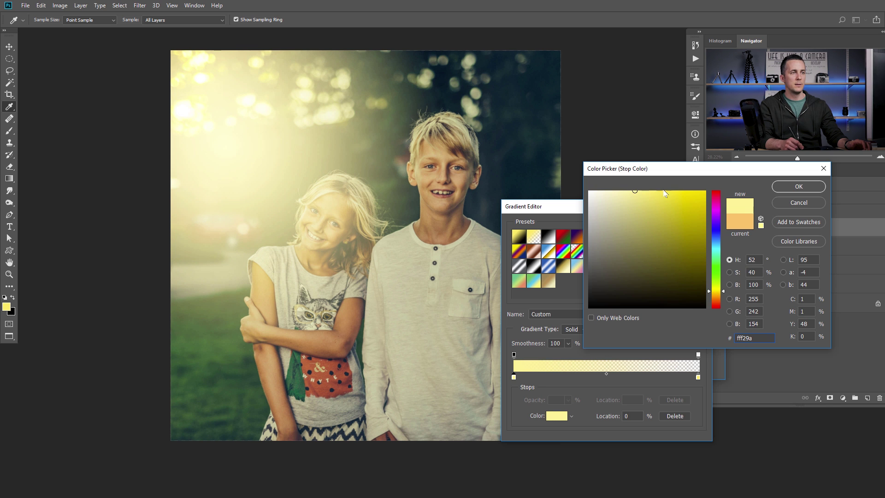
{"action": "left_click", "coordinate": [791, 189]}
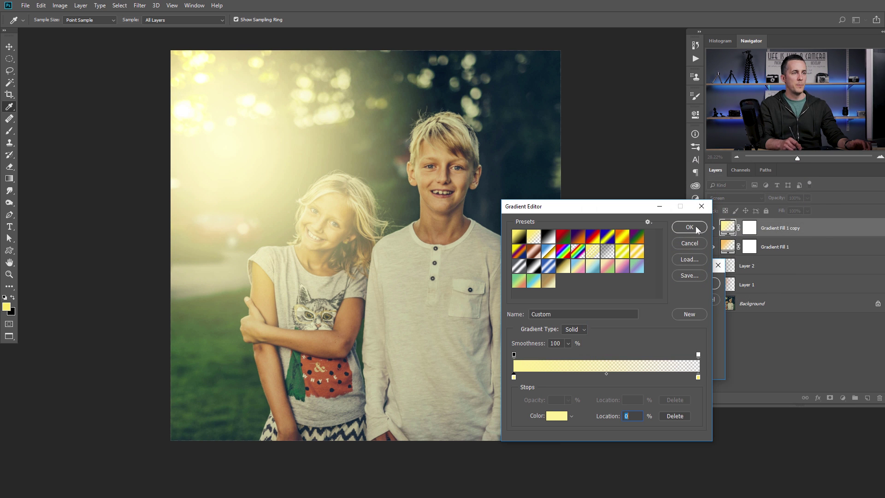
{"action": "left_click", "coordinate": [696, 228]}
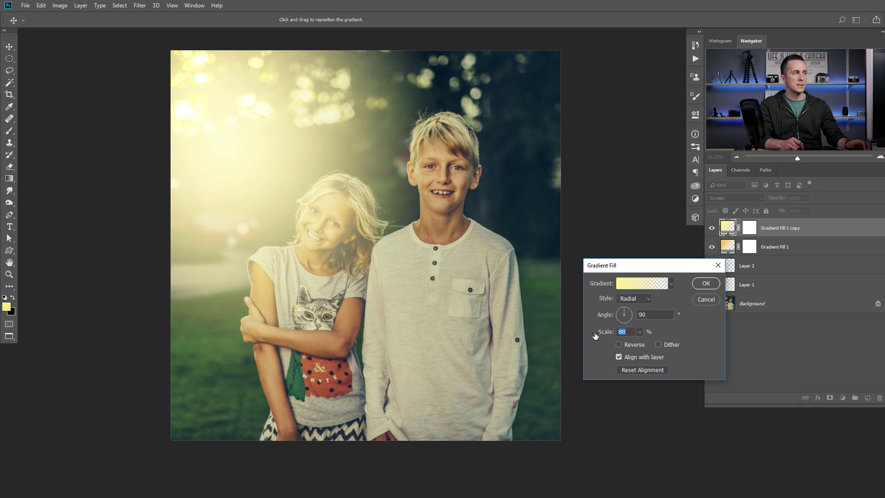
- Reduce the yellow glow's scale to 43%, center it over the bright bokeh above the girl, and accept the fill
{"action": "left_click_drag", "start_coordinate": [595, 335], "coordinate": [585, 336]}
{"action": "left_click_drag", "start_coordinate": [249, 180], "coordinate": [197, 121]}
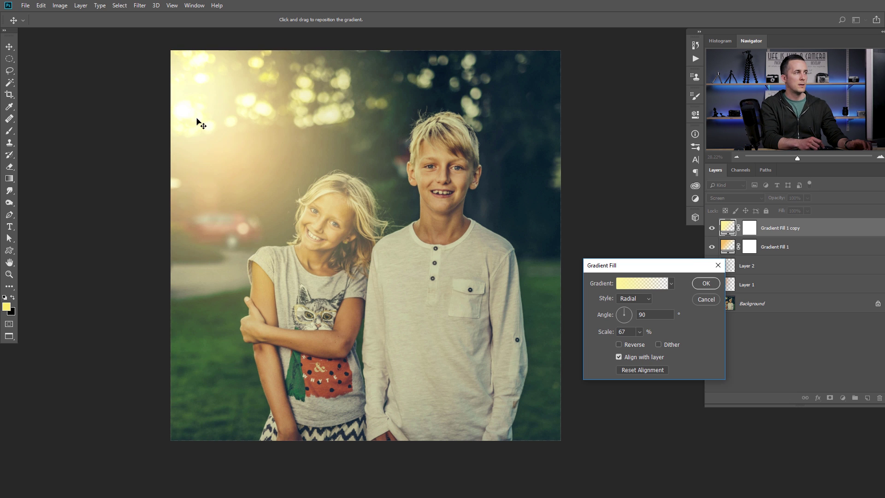
{"action": "left_click_drag", "start_coordinate": [606, 335], "coordinate": [595, 336]}
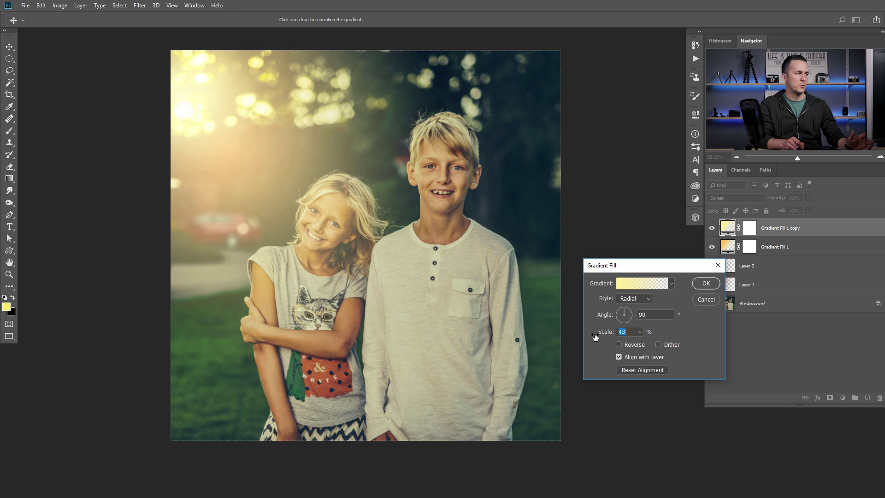
{"action": "left_click", "coordinate": [705, 283]}
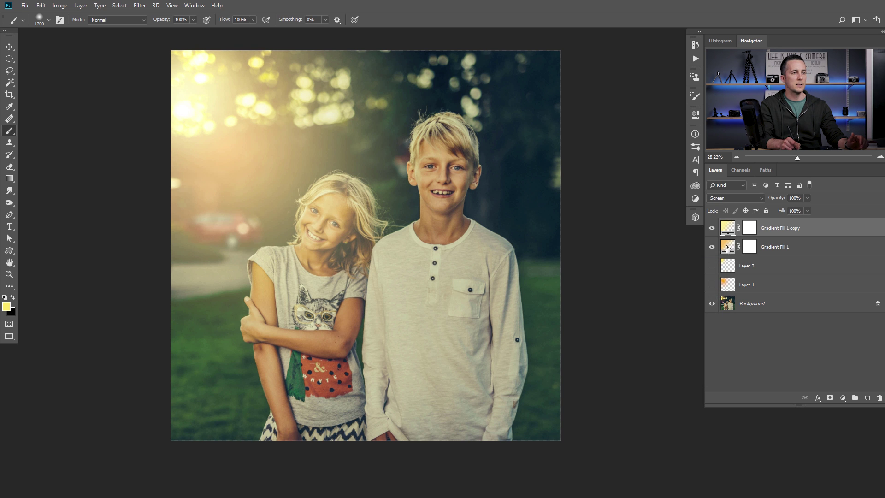
- Change the starting color stop of the Gradient Fill 1 layer to saturated orange (RGB 255, 164, 19) and accept the gradient
{"action": "double_click", "coordinate": [728, 246]}
{"action": "left_click", "coordinate": [638, 284]}
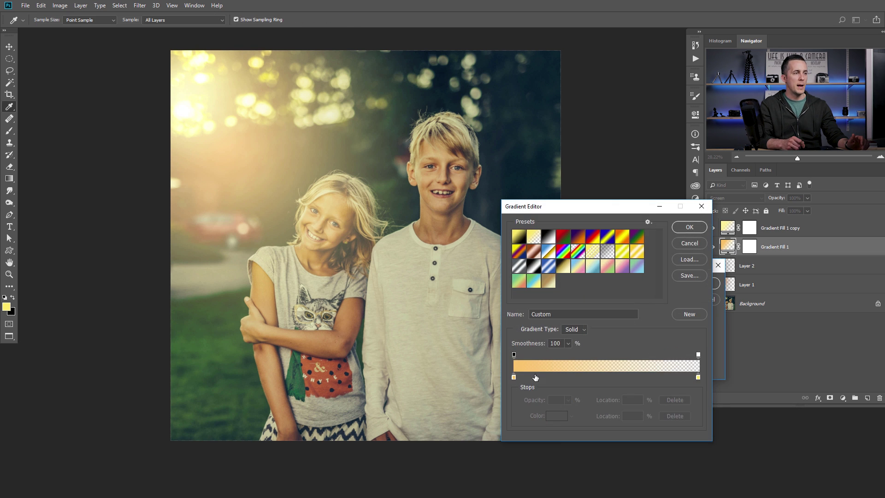
{"action": "left_click", "coordinate": [514, 377]}
{"action": "left_click", "coordinate": [559, 416]}
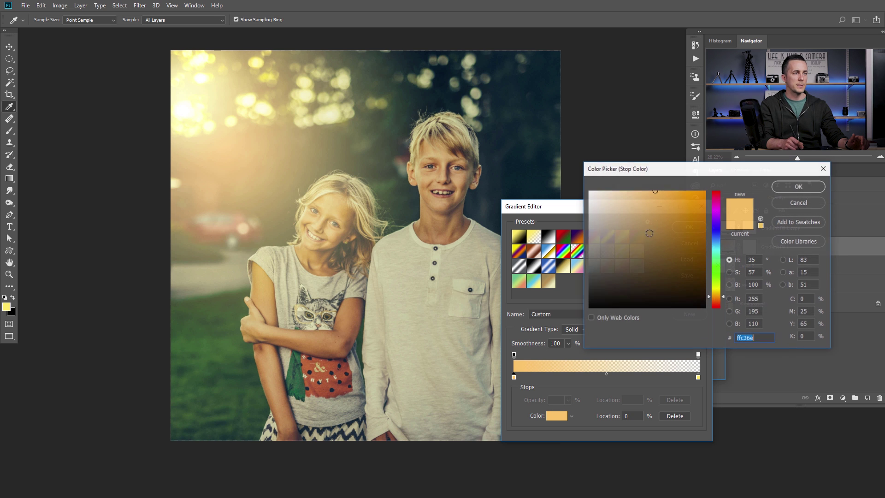
{"action": "type", "text": "ff9600"}
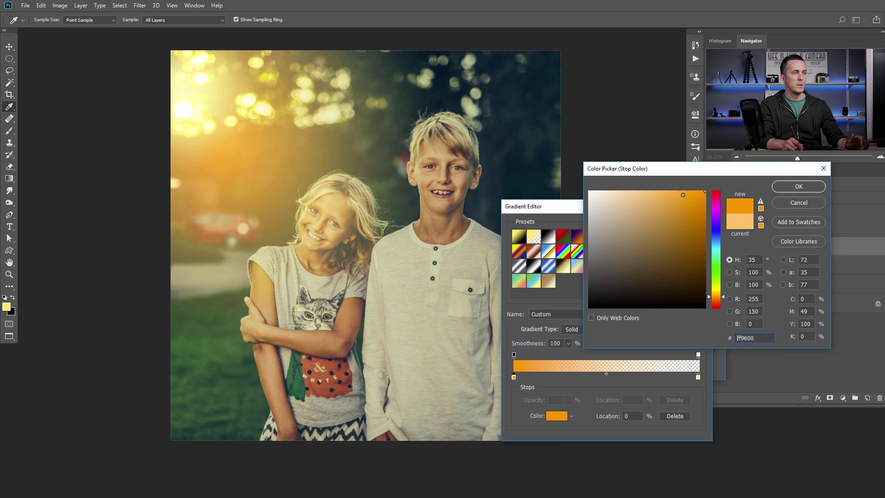
{"action": "left_click", "coordinate": [679, 193]}
{"action": "left_click", "coordinate": [799, 186]}
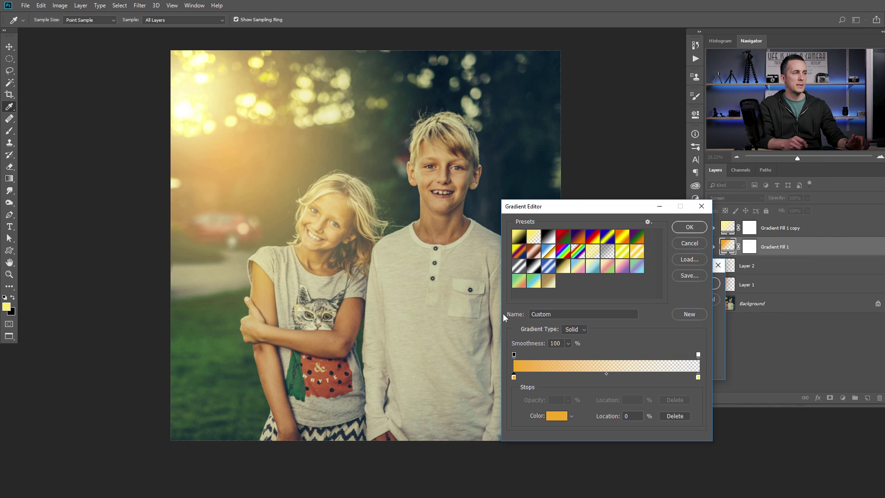
{"action": "left_click", "coordinate": [230, 164]}
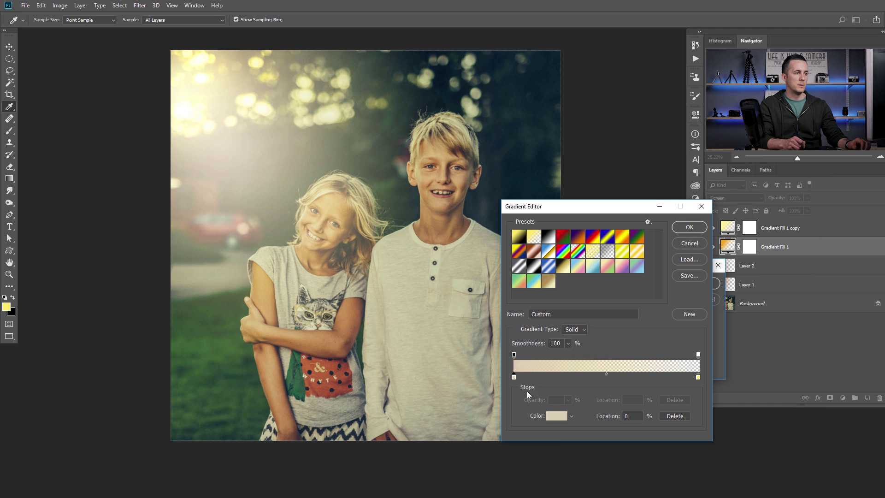
{"action": "left_click", "coordinate": [558, 416]}
{"action": "left_click", "coordinate": [697, 195]}
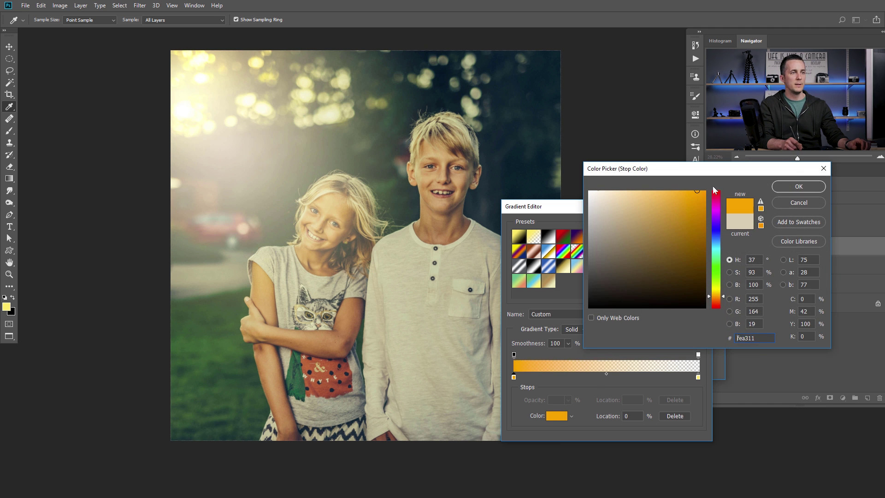
{"action": "left_click", "coordinate": [799, 186]}
{"action": "left_click", "coordinate": [691, 227]}
- Move the orange glow onto the bright bokeh, increase its scale to about 143%, and accept the fill
{"action": "left_click_drag", "start_coordinate": [307, 186], "coordinate": [213, 129]}
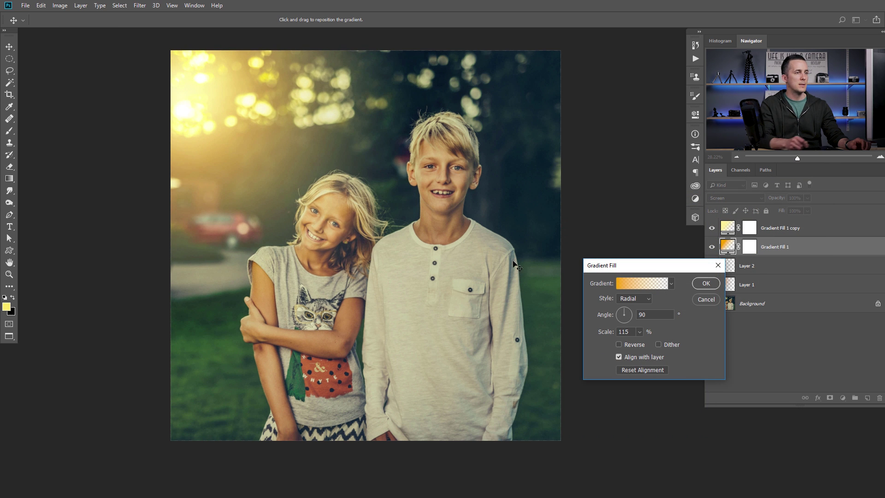
{"action": "key", "text": "shift+Up"}
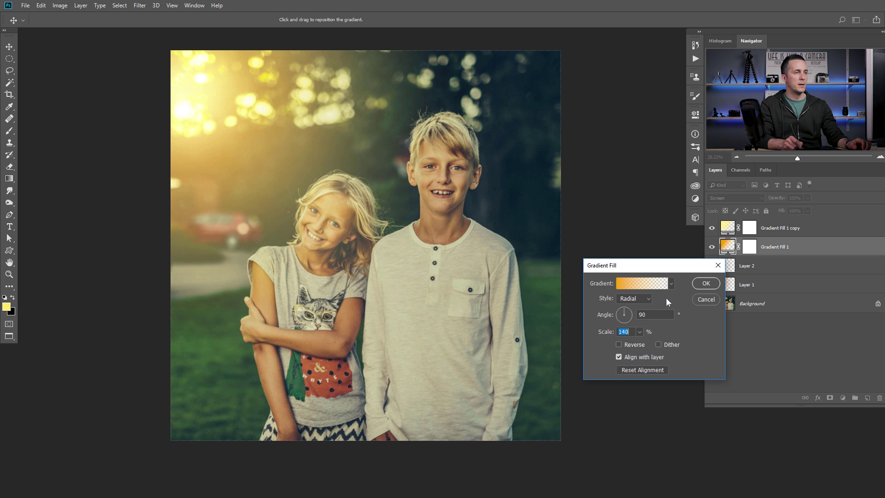
{"action": "left_click", "coordinate": [705, 283]}
- Toggle both gradient fill layers off and on to compare the portrait with and without the glow
{"action": "left_click", "coordinate": [712, 228]}
{"action": "left_click", "coordinate": [712, 246]}
{"action": "left_click_drag", "start_coordinate": [712, 251], "coordinate": [712, 230]}
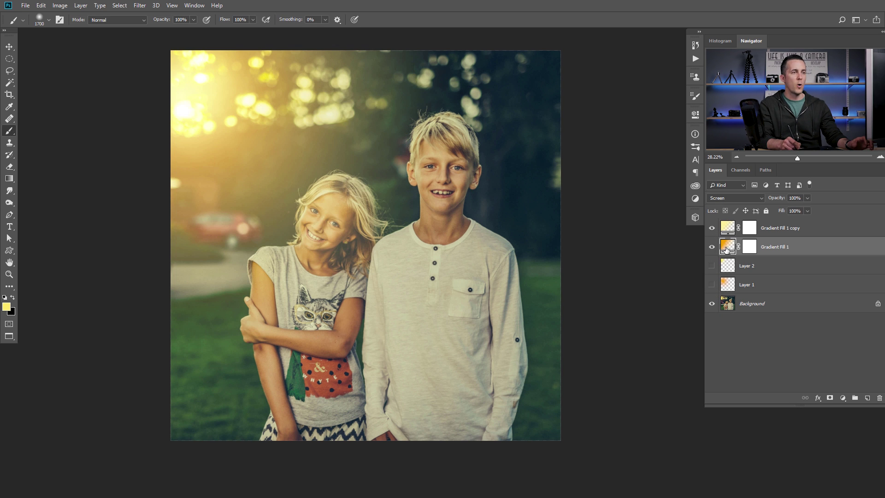
- Reopen the Gradient Fill 1 settings, reposition the orange glow around the bright bokeh, and accept the fill
{"action": "double_click", "coordinate": [726, 249]}
{"action": "left_click_drag", "start_coordinate": [377, 253], "coordinate": [321, 163]}
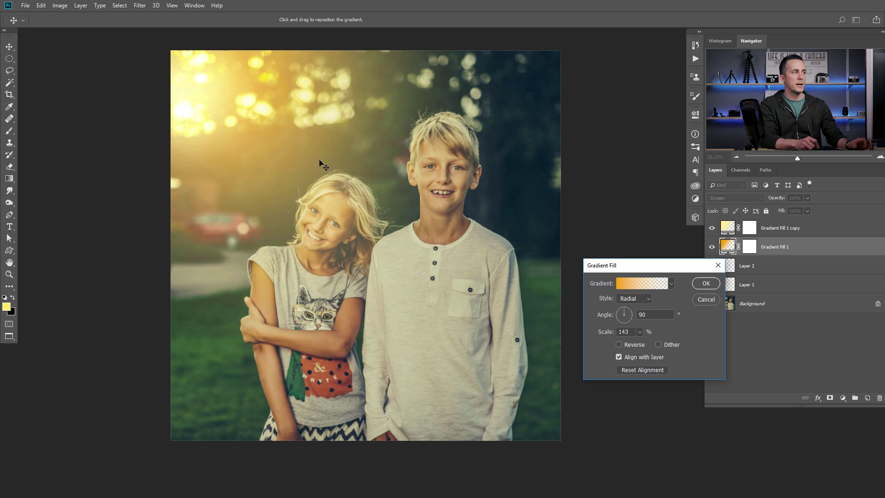
{"action": "left_click", "coordinate": [705, 284]}
{"action": "key", "text": "b"}
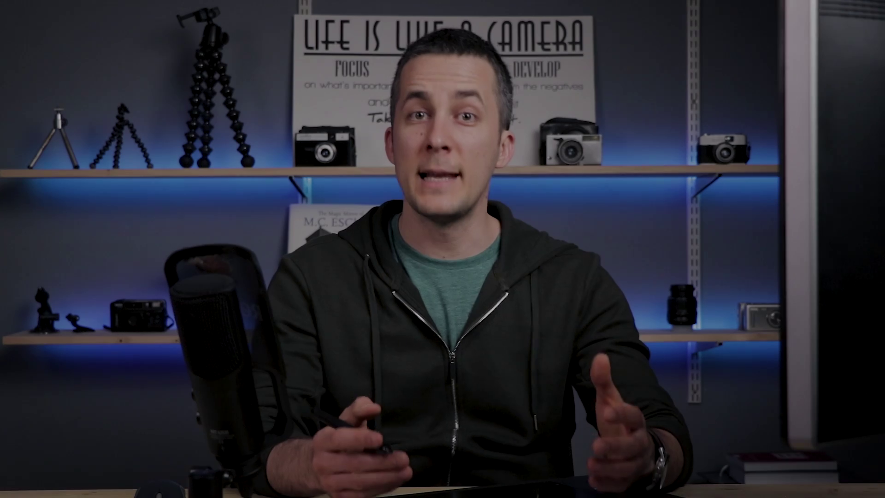
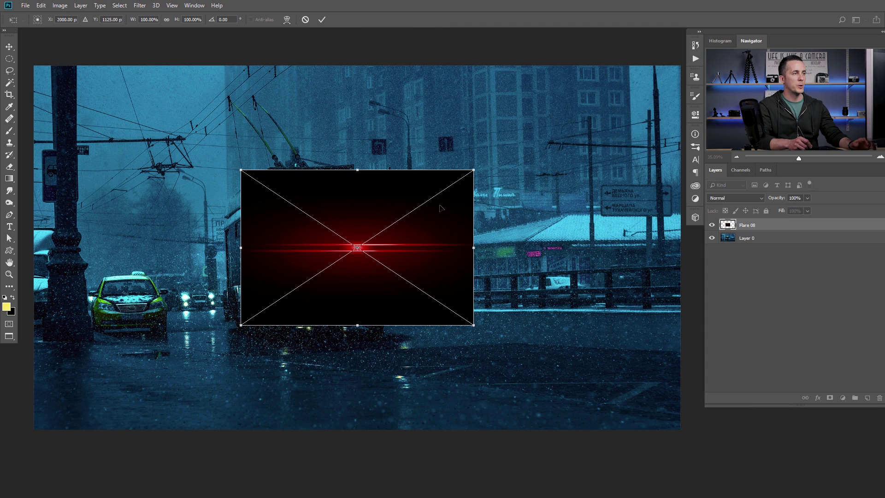
- Scale the placed Flare 08 image down to about 49% on the tram photo and set its blend mode to Screen
{"action": "left_click_drag", "start_coordinate": [474, 169], "coordinate": [596, 126]}
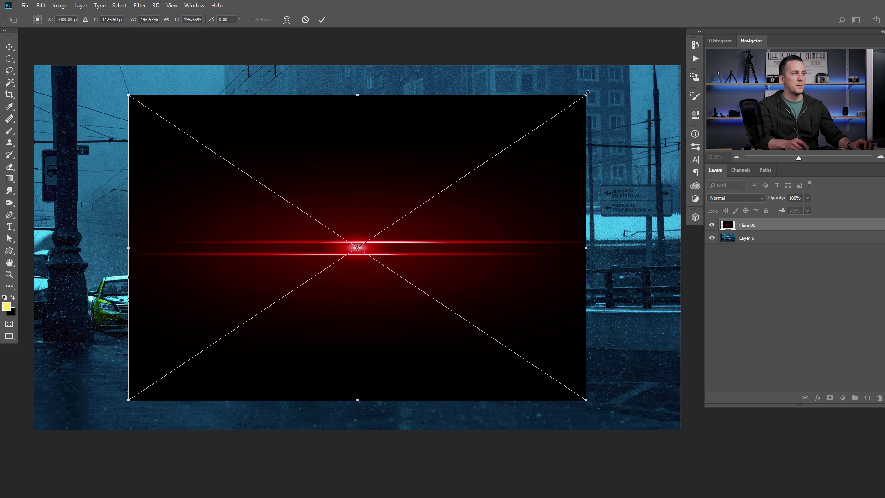
{"action": "left_click_drag", "start_coordinate": [587, 95], "coordinate": [414, 210]}
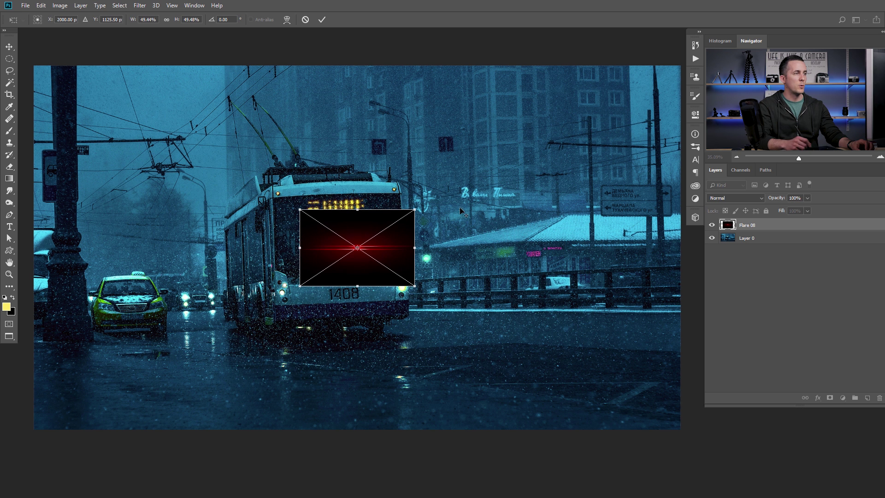
{"action": "left_click", "coordinate": [713, 196]}
{"action": "left_click", "coordinate": [723, 275]}
- Position the flare over the tram's left headlight, enlarge it to about 55%, and commit the transform
{"action": "left_click_drag", "start_coordinate": [344, 279], "coordinate": [287, 302]}
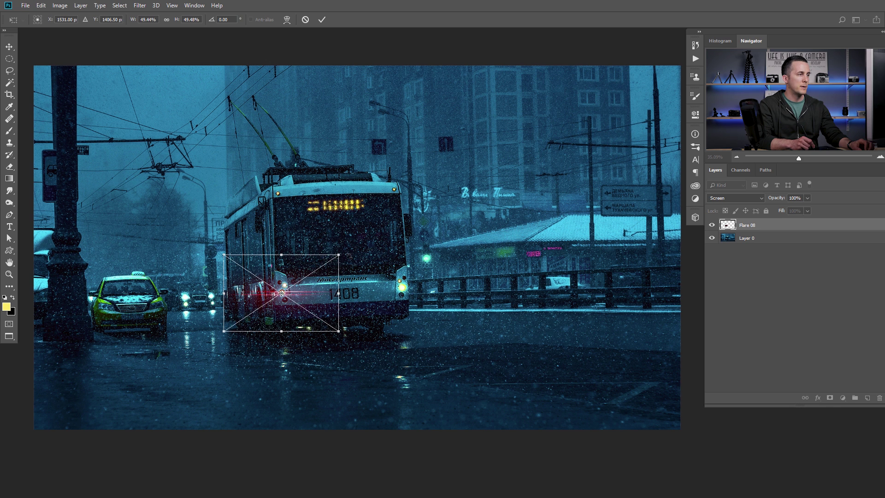
{"action": "left_click_drag", "start_coordinate": [339, 254], "coordinate": [346, 250]}
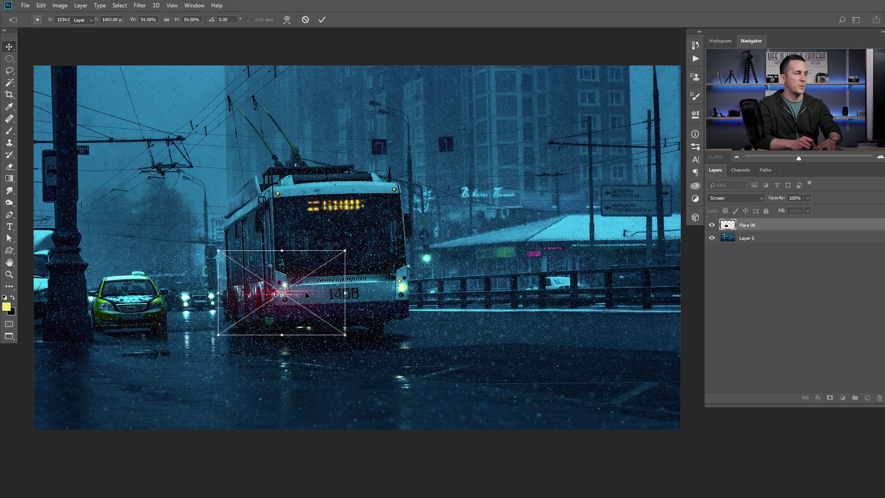
{"action": "key", "text": "Return"}
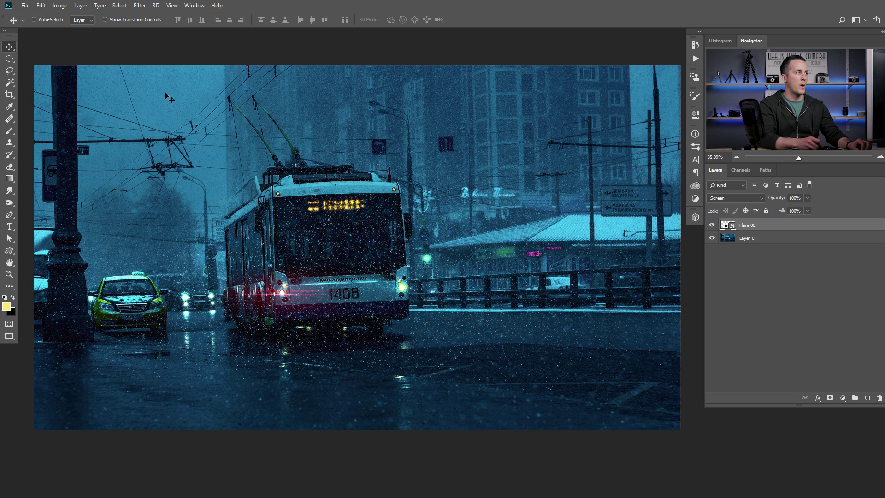
- Apply a Hue/Saturation adjustment to the Flare 08 layer with Hue -140 and Saturation -33
{"action": "left_click", "coordinate": [60, 6]}
{"action": "mouse_move", "coordinate": [70, 28]}
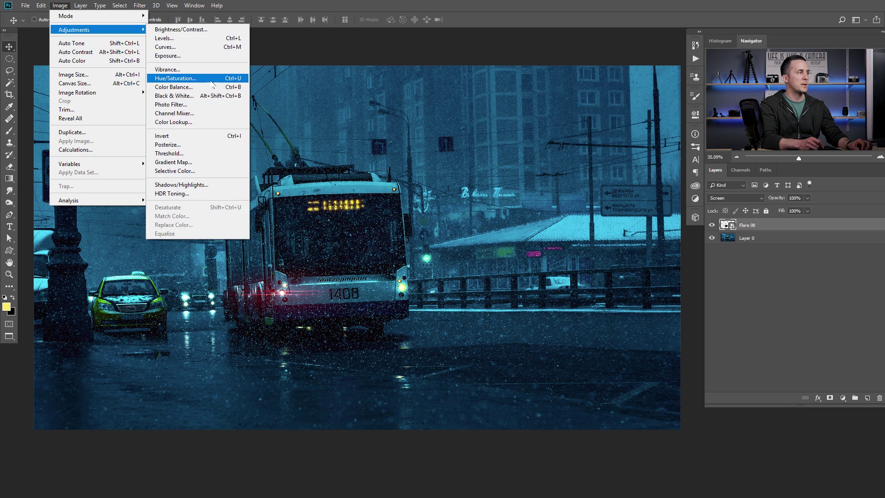
{"action": "left_click", "coordinate": [184, 79]}
{"action": "left_click_drag", "start_coordinate": [689, 282], "coordinate": [655, 288]}
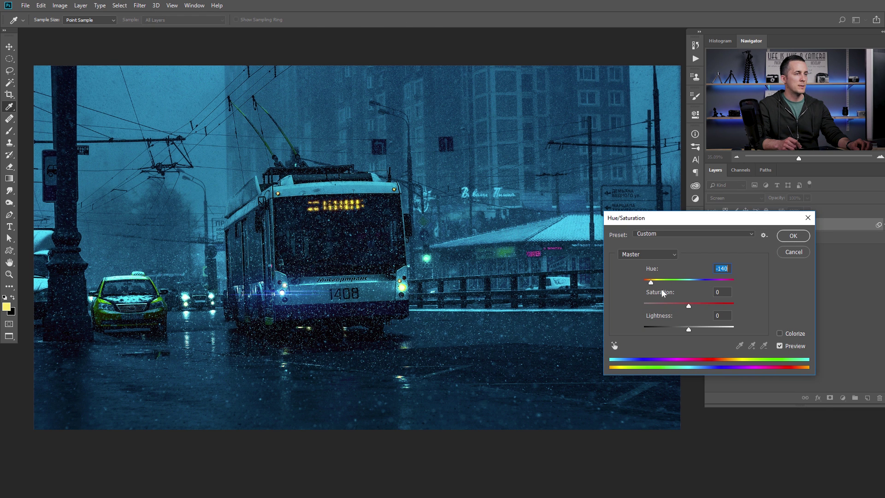
{"action": "mouse_move", "coordinate": [687, 308]}
{"action": "left_mouse_down"}
{"action": "mouse_move", "coordinate": [628, 307]}
{"action": "mouse_move", "coordinate": [675, 309]}
{"action": "left_mouse_up"}
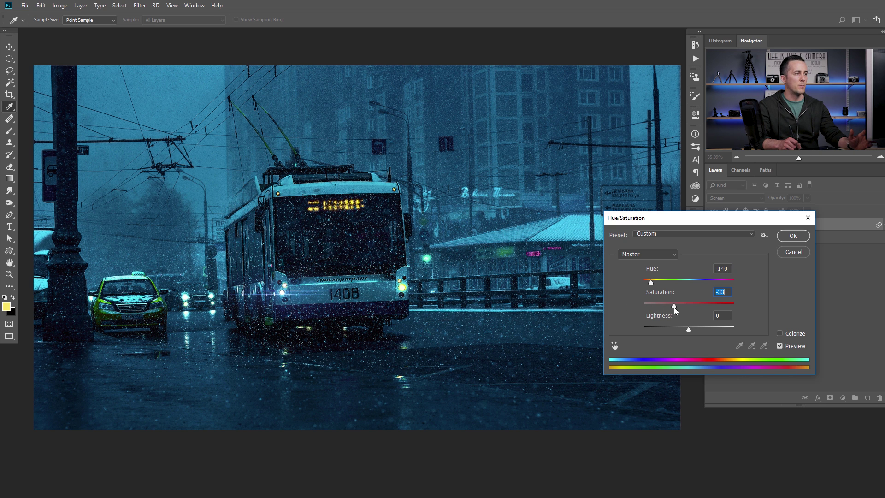
{"action": "left_click", "coordinate": [784, 240]}
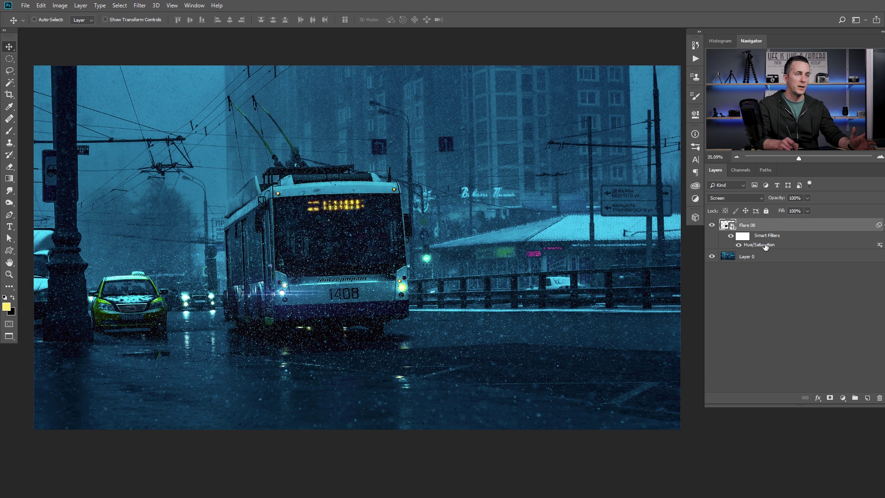
- Try a hue of -180 in the flare's Hue/Saturation smart filter and discard the change
{"action": "double_click", "coordinate": [763, 245]}
{"action": "mouse_move", "coordinate": [650, 282]}
{"action": "left_mouse_down"}
{"action": "mouse_move", "coordinate": [732, 281]}
{"action": "mouse_move", "coordinate": [639, 276]}
{"action": "left_mouse_up"}
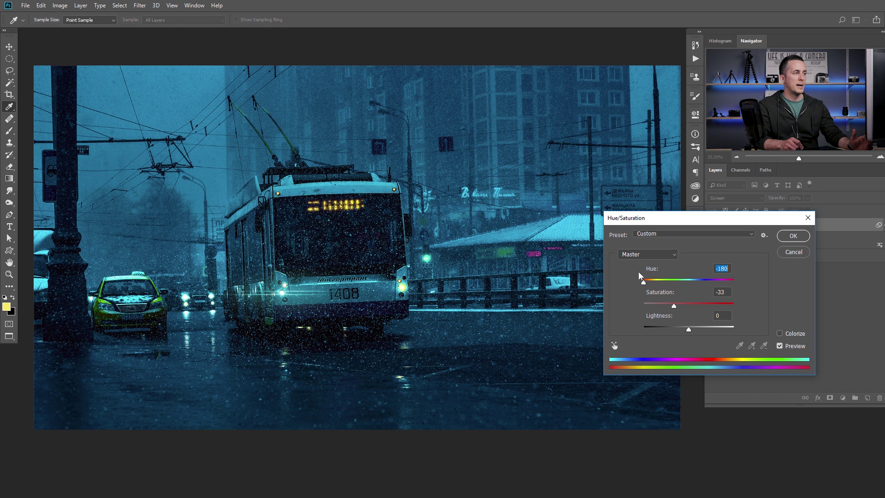
{"action": "left_click", "coordinate": [791, 252]}
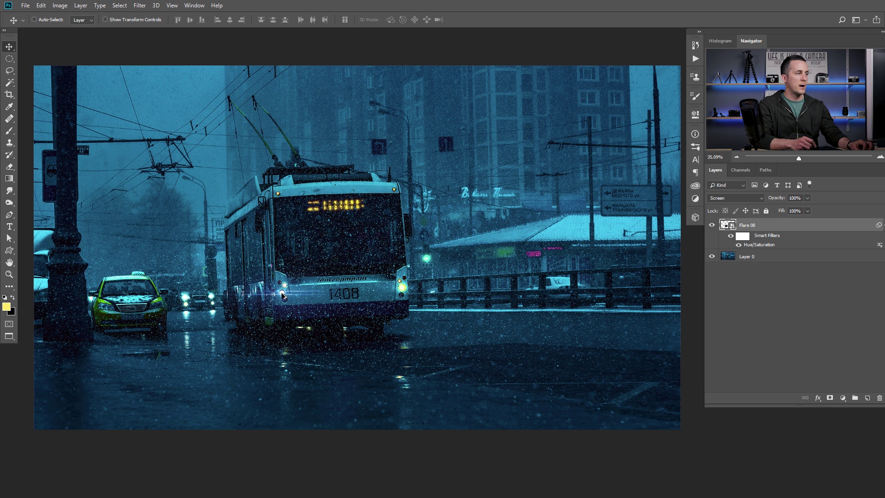
- Duplicate the blue flare onto the tram's right headlight and compare the photo with and without the flares
{"action": "left_click_drag", "start_coordinate": [302, 295], "coordinate": [411, 293]}
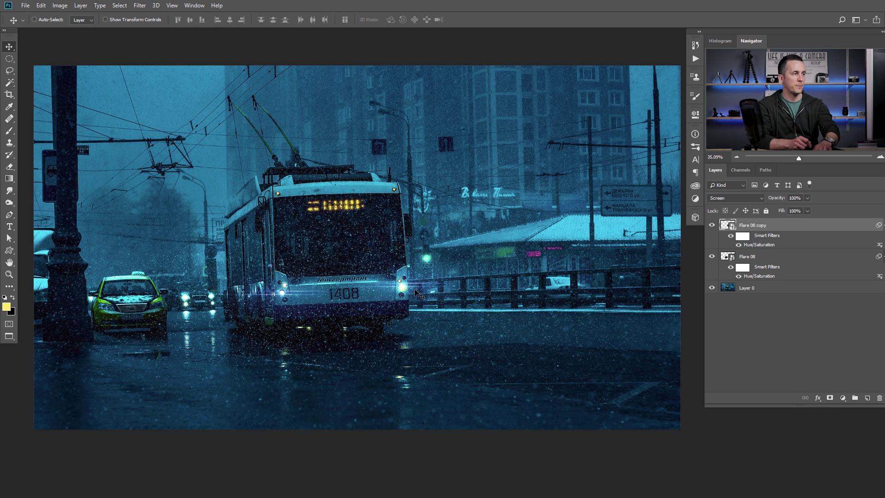
{"action": "left_click", "coordinate": [712, 288], "text": "alt"}
{"action": "left_click", "coordinate": [711, 287], "text": "alt"}
{"action": "left_click", "coordinate": [711, 288], "text": "alt"}
{"action": "left_click", "coordinate": [711, 288], "text": "alt"}
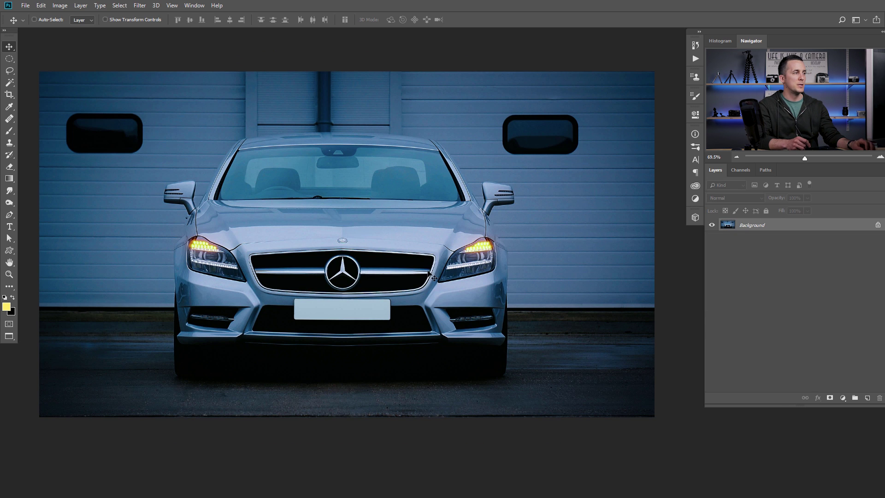
- Place the Flare 04 image from the Lens Flare folder into the car photo and set its blend mode to Screen
{"action": "key", "text": "alt+Tab"}
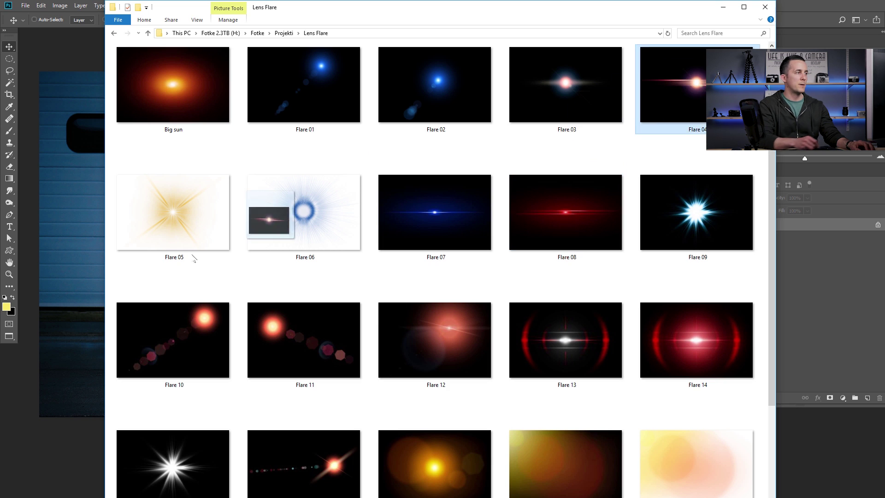
{"action": "left_click_drag", "start_coordinate": [673, 85], "coordinate": [515, 173]}
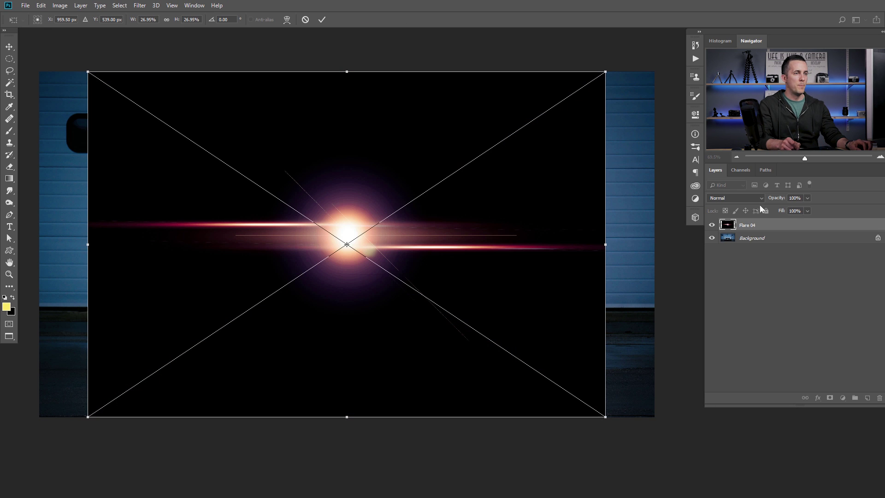
{"action": "left_click", "coordinate": [756, 197]}
{"action": "left_click", "coordinate": [724, 274]}
- Shrink Flare 04, position its bright center over the car's left headlight, and commit the transform
{"action": "left_click_drag", "start_coordinate": [594, 78], "coordinate": [341, 249]}
{"action": "left_click_drag", "start_coordinate": [256, 326], "coordinate": [244, 254]}
{"action": "left_click_drag", "start_coordinate": [345, 172], "coordinate": [319, 191]}
{"action": "left_click_drag", "start_coordinate": [298, 230], "coordinate": [296, 229]}
{"action": "key", "text": "Return"}
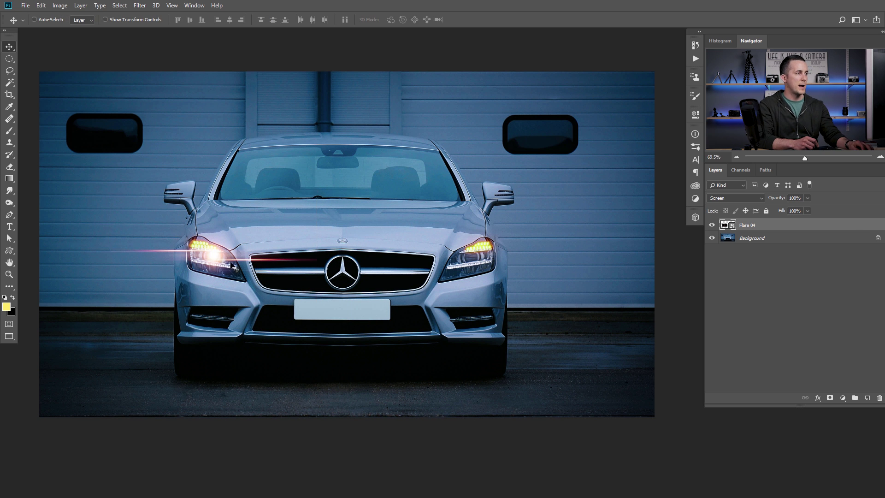
- Duplicate Flare 04 onto the car's right headlight and compare the photo with and without the flares
{"action": "left_click_drag", "start_coordinate": [256, 261], "coordinate": [488, 276]}
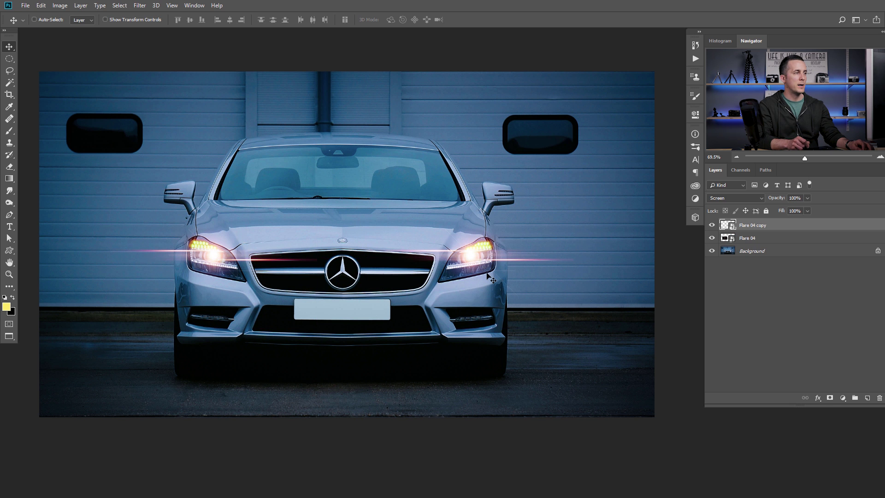
{"action": "left_click", "coordinate": [713, 250], "text": "alt"}
{"action": "left_click", "coordinate": [713, 251], "text": "alt"}
{"action": "left_click", "coordinate": [713, 251], "text": "alt"}
{"action": "left_click", "coordinate": [712, 251], "text": "alt"}
- Try adding the Flare 09 image from the Lens Flare folder to the car photo with Screen blending
{"action": "key", "text": "alt+Tab"}
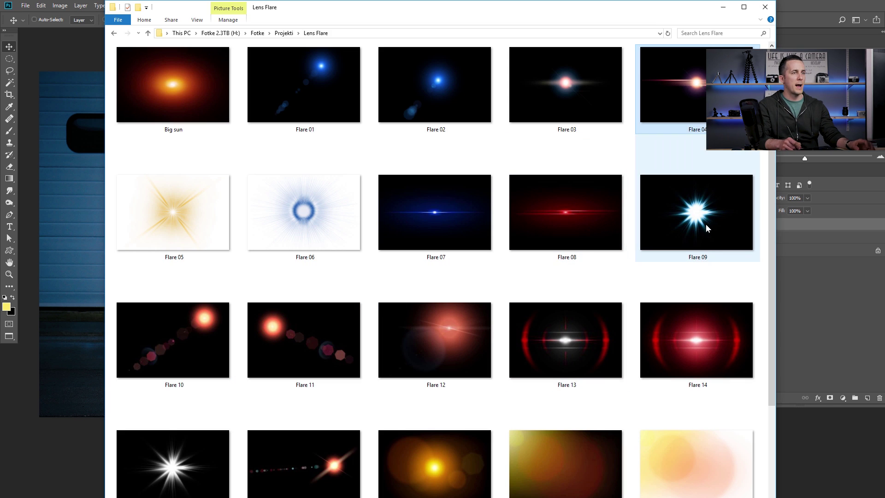
{"action": "left_click_drag", "start_coordinate": [695, 225], "coordinate": [269, 268]}
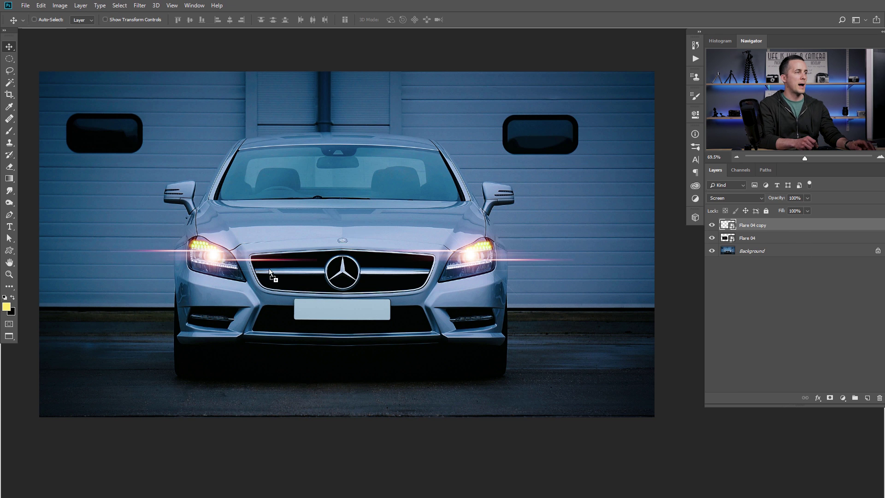
{"action": "left_click_drag", "start_coordinate": [420, 241], "coordinate": [419, 241]}
{"action": "left_click", "coordinate": [734, 198]}
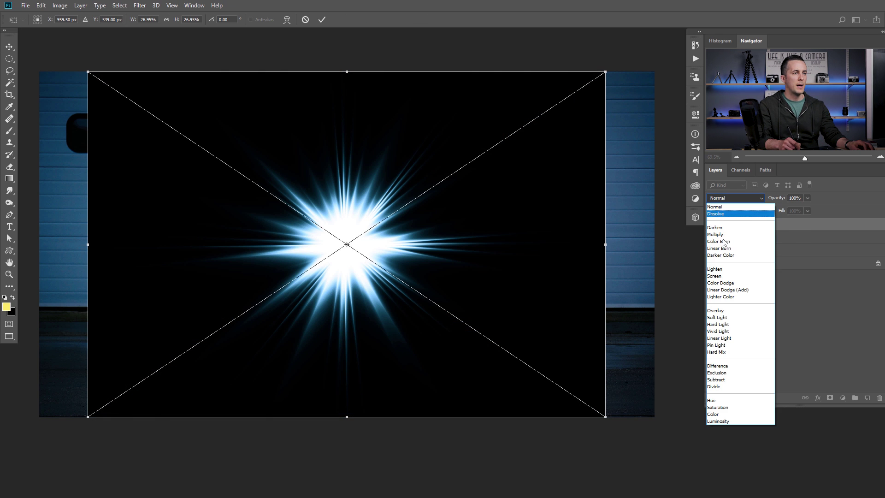
{"action": "left_click", "coordinate": [730, 272]}
- Try Flare 09 over the left headlight, reduced to about 4.3%, and commit the transform
{"action": "left_click_drag", "start_coordinate": [606, 70], "coordinate": [396, 209]}
{"action": "left_click_drag", "start_coordinate": [359, 247], "coordinate": [256, 266]}
{"action": "left_click_drag", "start_coordinate": [283, 239], "coordinate": [255, 237]}
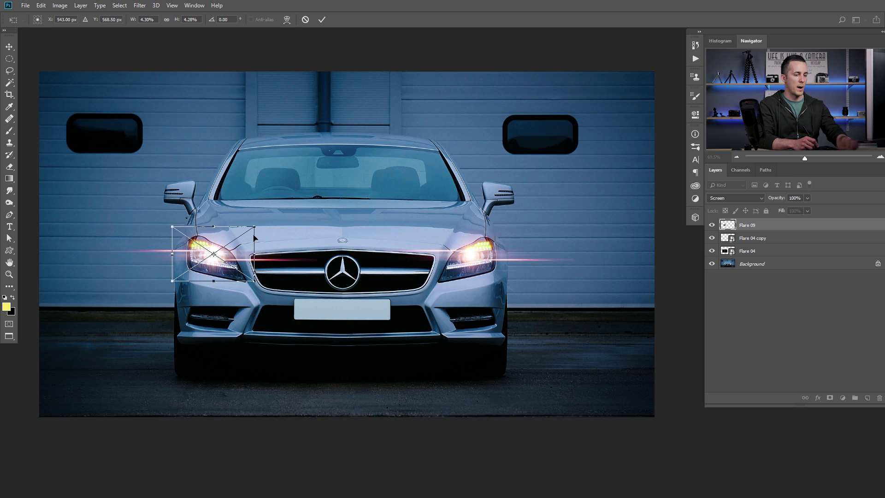
{"action": "key", "text": "Return"}
- Try recoloring Flare 09 with a Hue/Saturation adjustment, changing both its hue and its saturation
{"action": "key", "text": "ctrl+u"}
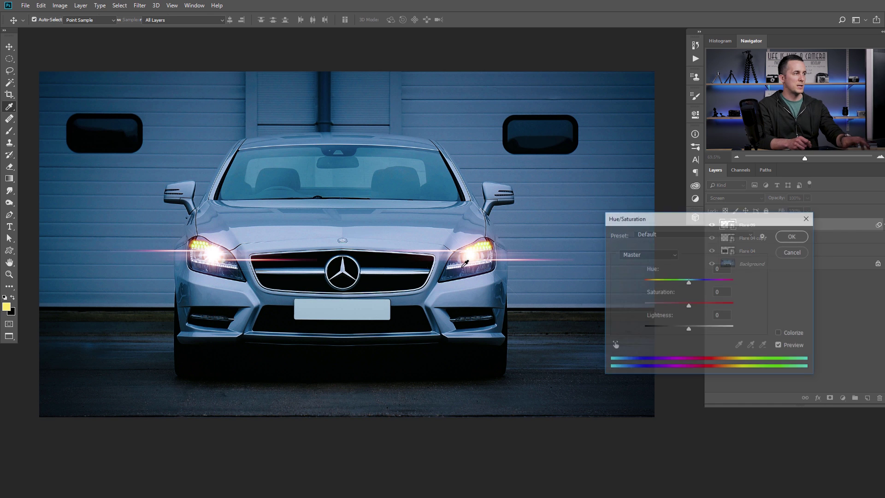
{"action": "left_click_drag", "start_coordinate": [656, 306], "coordinate": [614, 306]}
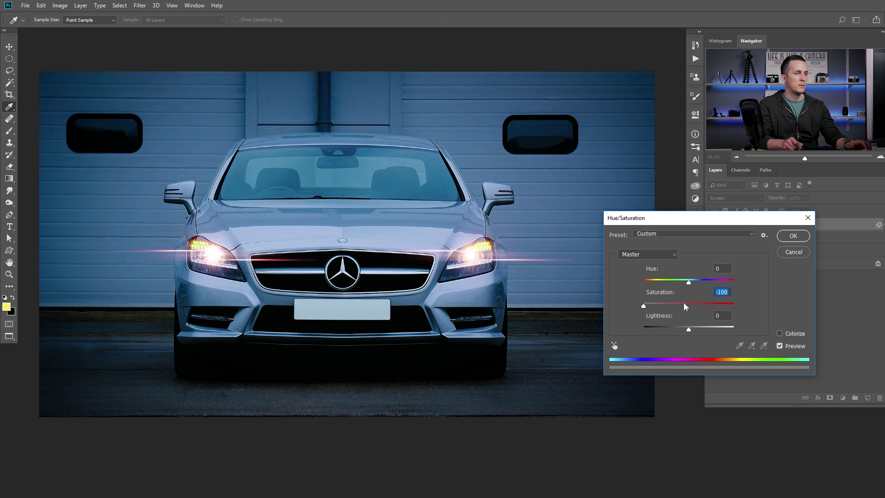
{"action": "left_click", "coordinate": [699, 305]}
{"action": "left_click_drag", "start_coordinate": [690, 284], "coordinate": [669, 281]}
{"action": "key", "text": "Return"}
- Try a copy of Flare 09 on the right headlight, and undo everything back to the two Flare 04 layers
{"action": "left_click_drag", "start_coordinate": [229, 261], "coordinate": [482, 269]}
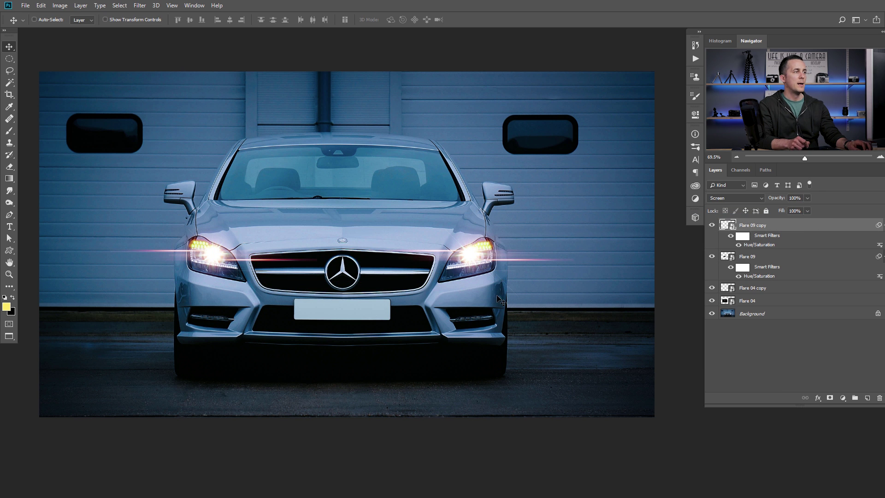
{"action": "key", "text": "ctrl+z"}
{"action": "key", "text": "ctrl+z"}
{"action": "key", "text": "ctrl+z"}
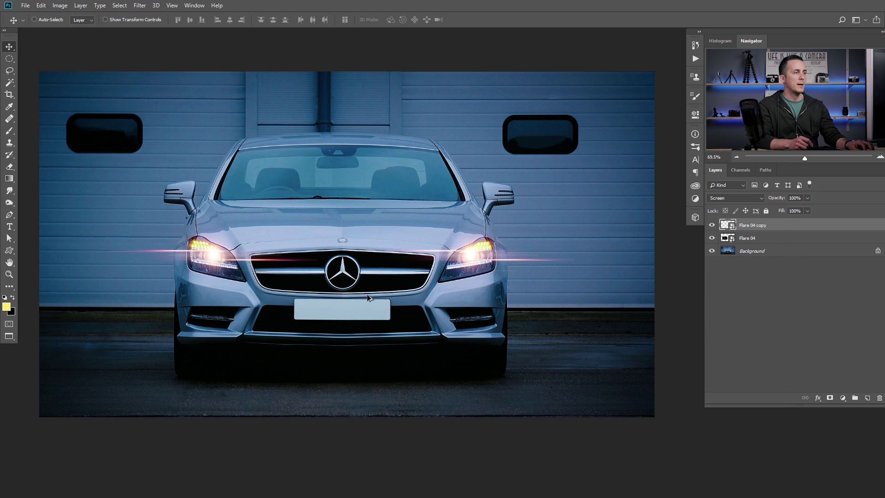
- Place the Star shape flare image into the car photo, reduce it to about 10%, and set it to Screen
{"action": "key", "text": "alt+Tab"}
{"action": "left_click_drag", "start_coordinate": [172, 457], "coordinate": [41, 362]}
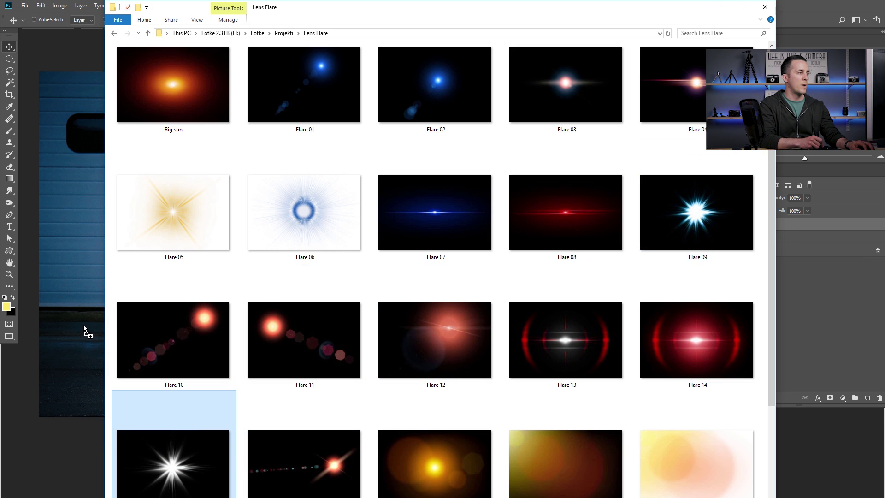
{"action": "left_click_drag", "start_coordinate": [84, 328], "coordinate": [84, 330]}
{"action": "left_click_drag", "start_coordinate": [600, 80], "coordinate": [436, 189]}
{"action": "left_click", "coordinate": [735, 198]}
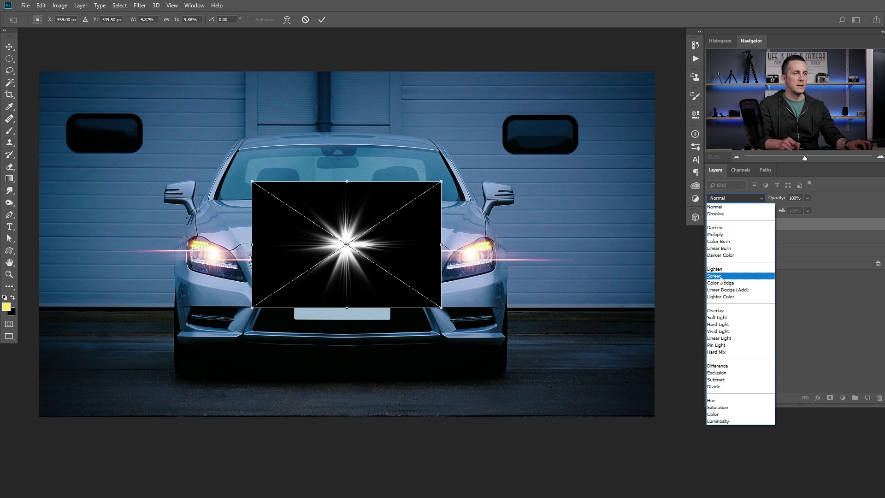
{"action": "left_click", "coordinate": [721, 276]}
- Fit star shape flares over both headlights, using a copy for the second, and compare the photo with and without flares
{"action": "left_click_drag", "start_coordinate": [444, 180], "coordinate": [480, 265]}
{"action": "key", "text": "Return"}
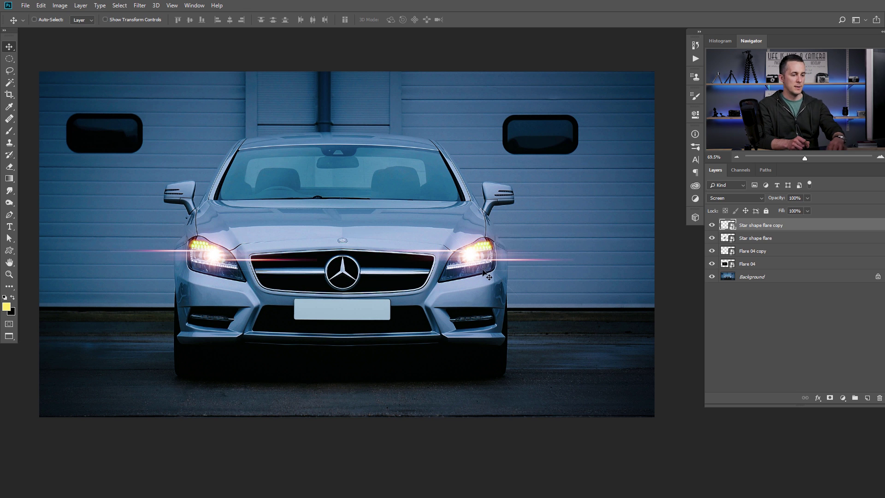
{"action": "left_click", "coordinate": [712, 276], "text": "alt"}
{"action": "left_click", "coordinate": [712, 276], "text": "alt"}
{"action": "left_click", "coordinate": [712, 276], "text": "alt"}
{"action": "left_click", "coordinate": [711, 277], "text": "alt"}
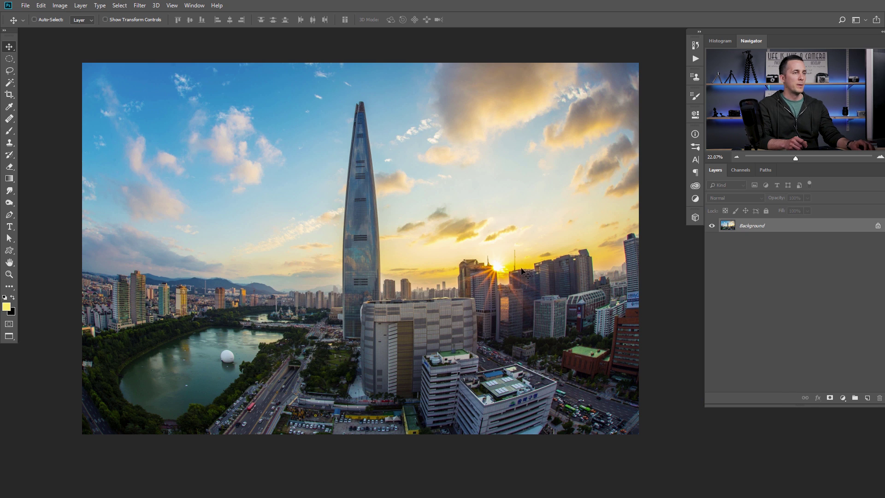
- Place the Sun flare image into the city sunset photo, enlarge it to about 230%, and move it near the sun
{"action": "key", "text": "alt+Tab"}
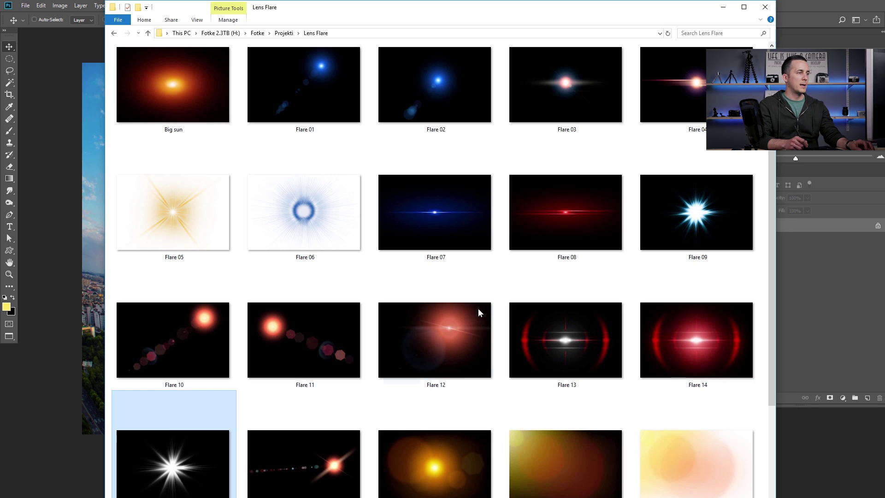
{"action": "scroll", "coordinate": [770, 343], "scroll_direction": "down", "scroll_amount": 1}
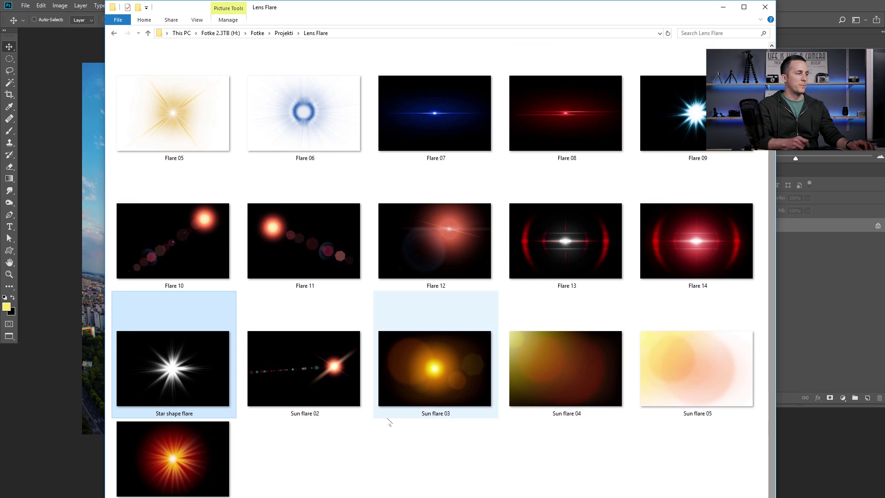
{"action": "left_click_drag", "start_coordinate": [182, 455], "coordinate": [65, 437]}
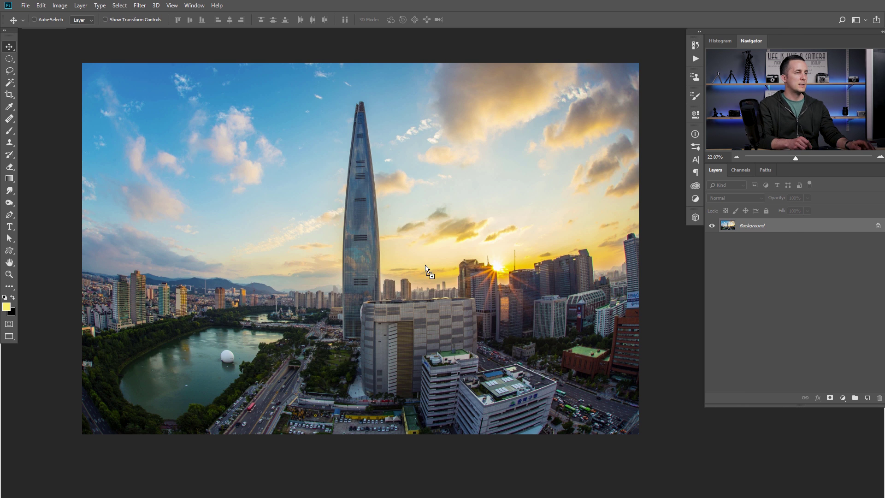
{"action": "left_click_drag", "start_coordinate": [421, 222], "coordinate": [498, 158]}
{"action": "left_click_drag", "start_coordinate": [456, 249], "coordinate": [529, 319]}
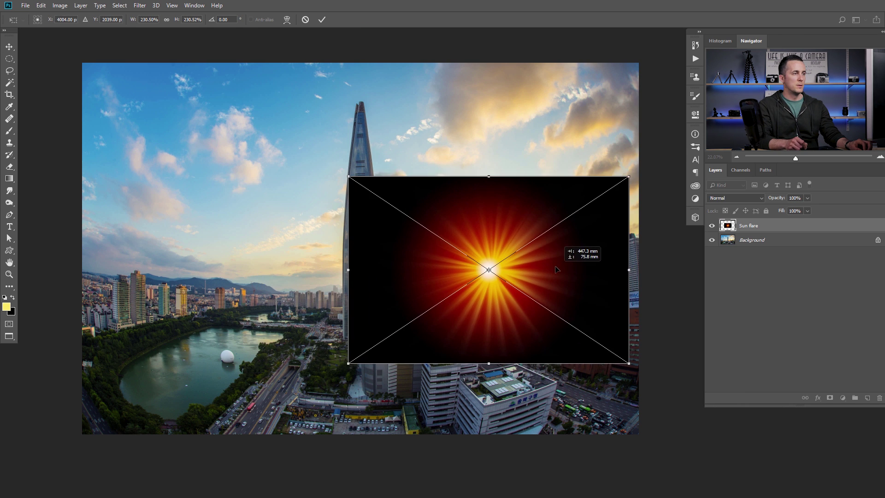
- Set the Sun flare to Screen blending, align its center with the sun, and commit the placement
{"action": "left_click", "coordinate": [744, 203]}
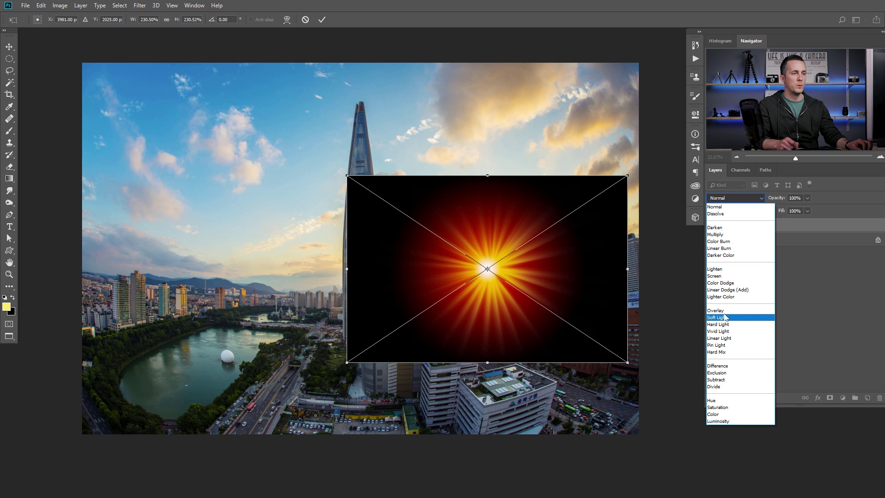
{"action": "left_click", "coordinate": [732, 277]}
{"action": "left_click_drag", "start_coordinate": [508, 276], "coordinate": [522, 275]}
{"action": "key", "text": "Return"}
- Try enlarging the Sun flare around the sun to about 335%
{"action": "left_click", "coordinate": [529, 283]}
{"action": "key", "text": "ctrl+t"}
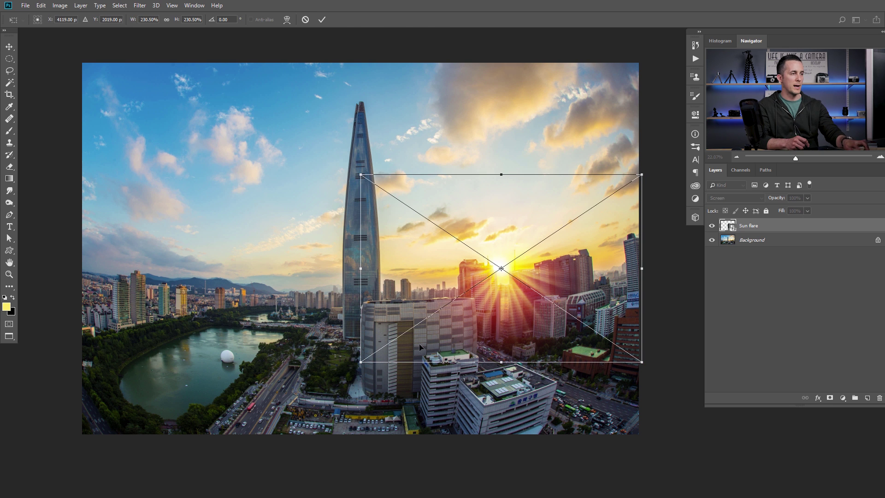
{"action": "left_click_drag", "start_coordinate": [361, 352], "coordinate": [297, 404]}
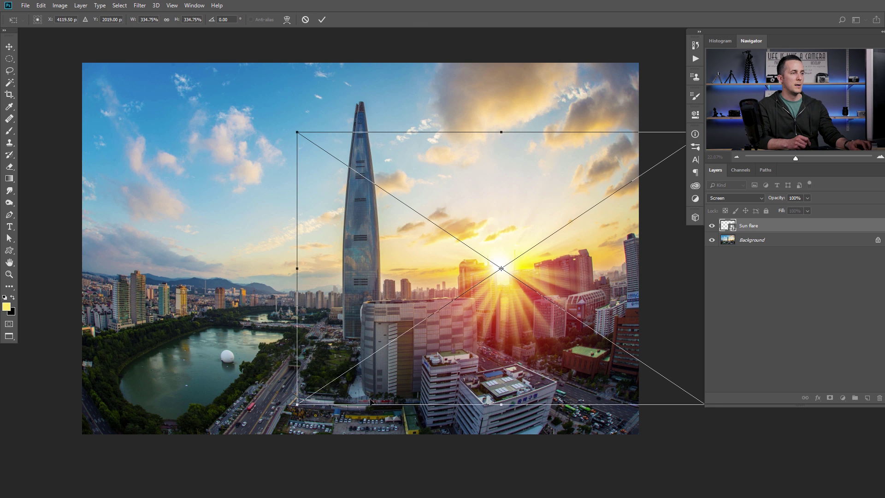
{"action": "key", "text": "Return"}
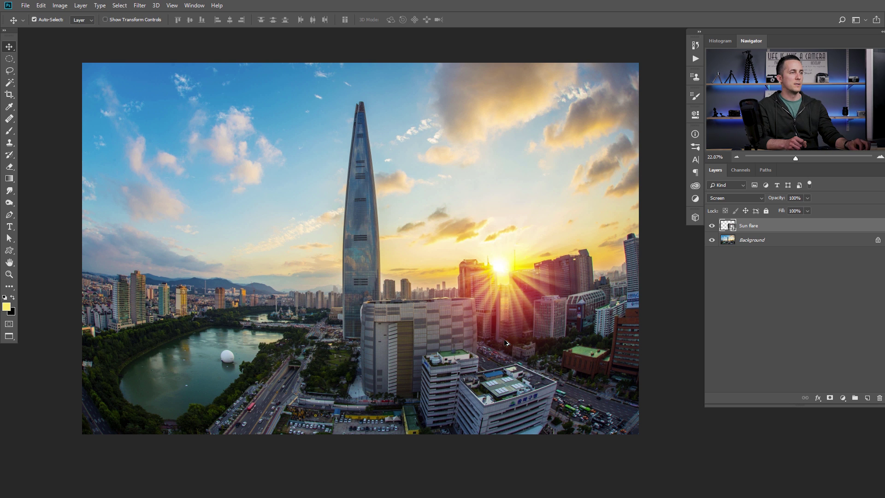
{"action": "left_click_drag", "start_coordinate": [519, 286], "coordinate": [502, 277]}
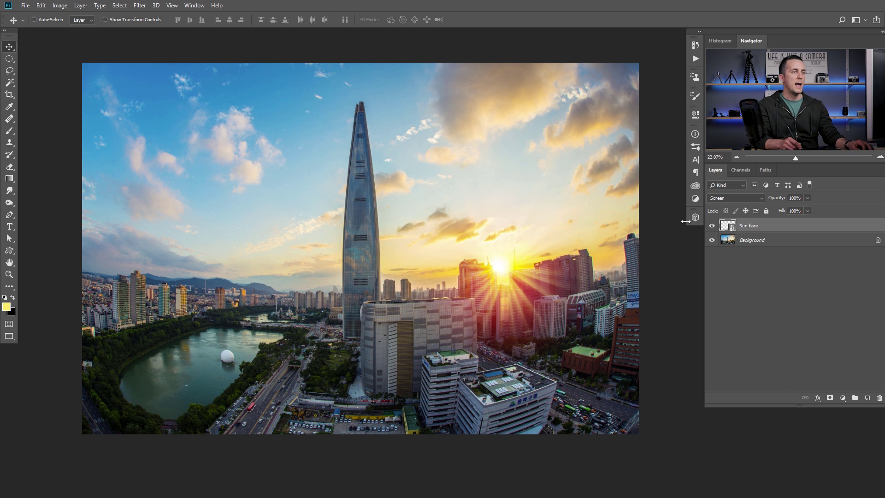
- Place the Sun flare 03 image into the city photo and set its blend mode to Screen
{"action": "key", "text": "alt+Tab"}
{"action": "mouse_move", "coordinate": [469, 369]}
{"action": "left_mouse_down"}
{"action": "mouse_move", "coordinate": [415, 350]}
{"action": "mouse_move", "coordinate": [134, 343]}
{"action": "left_mouse_up"}
{"action": "left_click", "coordinate": [735, 198]}
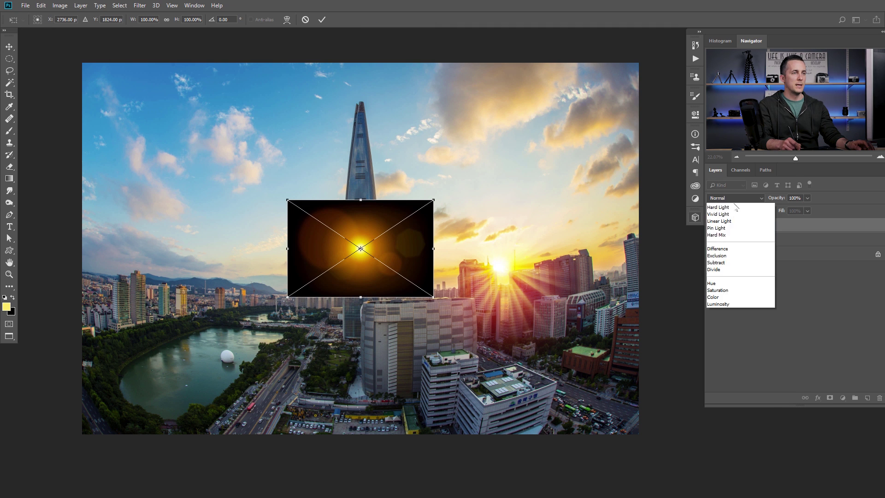
{"action": "left_click", "coordinate": [714, 276]}
- Center Sun flare 03 on the sun at about 356% scale, and compare the photo with and without flares
{"action": "left_click_drag", "start_coordinate": [386, 259], "coordinate": [526, 273]}
{"action": "left_click_drag", "start_coordinate": [428, 214], "coordinate": [240, 89]}
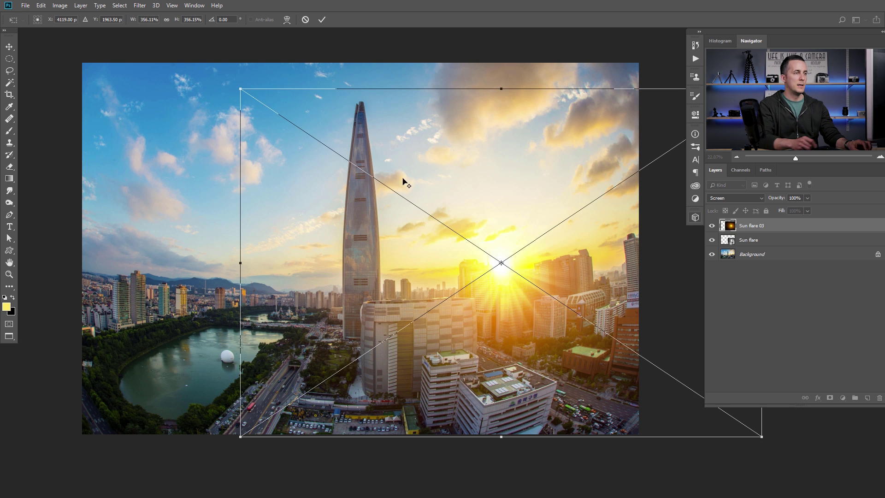
{"action": "key", "text": "Return"}
{"action": "left_click", "coordinate": [712, 254], "text": "alt"}
{"action": "left_click", "coordinate": [712, 253], "text": "alt"}
{"action": "left_click", "coordinate": [711, 254], "text": "alt"}
{"action": "left_click", "coordinate": [712, 254], "text": "alt"}
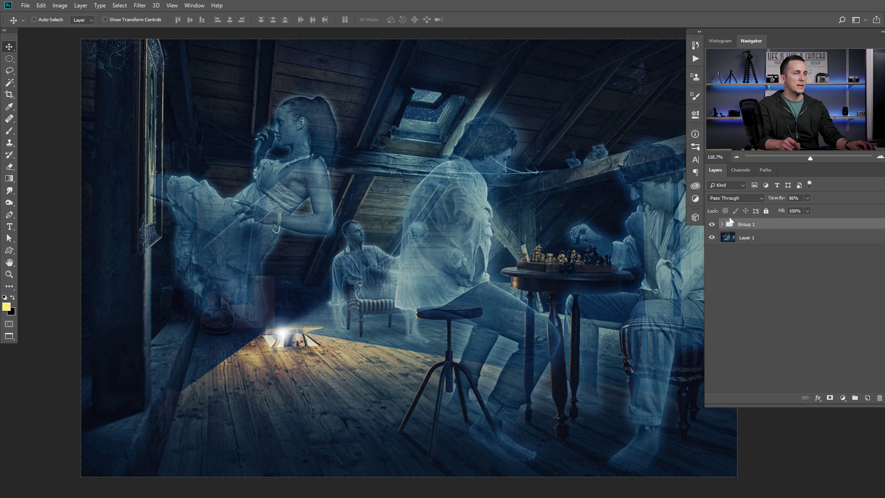
- Compare the attic ghost composite with and without Group 1, and look at Flare 14 and Flare 13 in the Lens Flare folder
{"action": "left_click", "coordinate": [712, 224]}
{"action": "left_click", "coordinate": [712, 224]}
{"action": "left_click", "coordinate": [712, 224]}
{"action": "left_click", "coordinate": [713, 225]}
{"action": "key", "text": "alt+Tab"}
{"action": "left_click", "coordinate": [700, 243]}
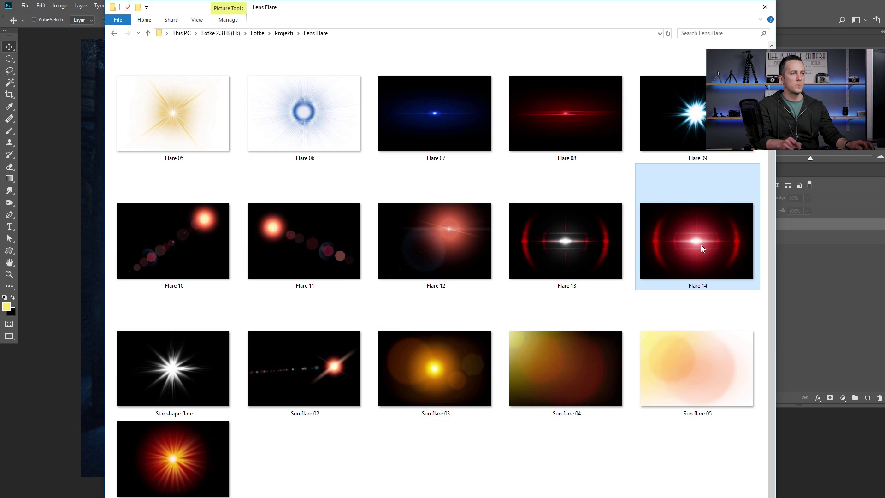
{"action": "left_click", "coordinate": [600, 246]}
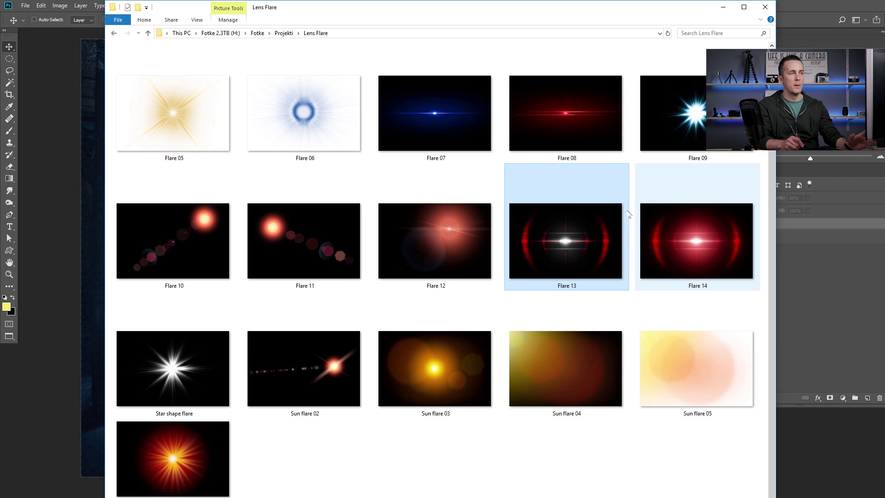
{"action": "key", "text": "alt+Tab"}
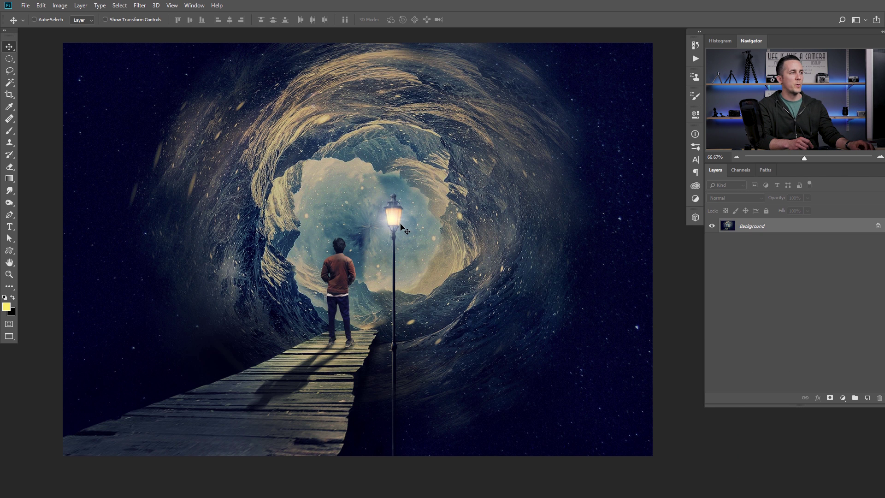
- Place the Flare 12 image from the Lens Flare folder into the street lamp composite and set its blend mode to Screen
{"action": "key", "text": "alt+Tab"}
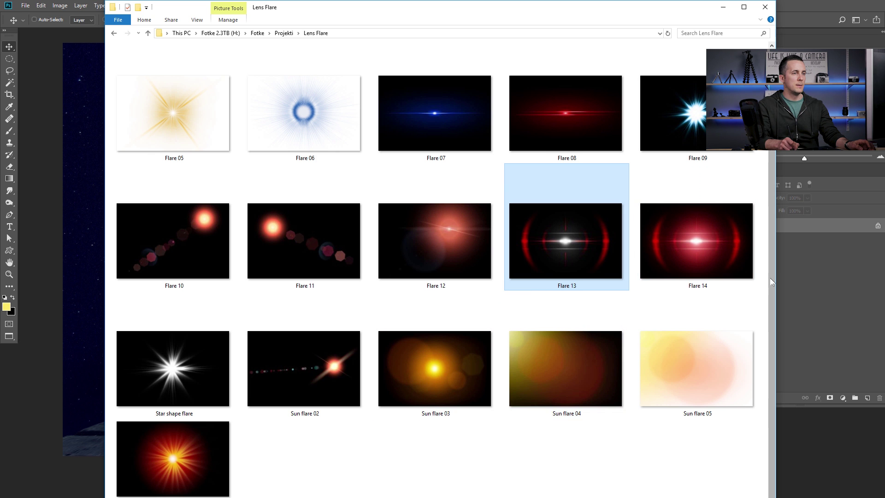
{"action": "scroll", "coordinate": [770, 196], "scroll_direction": "up", "scroll_amount": 2}
{"action": "mouse_move", "coordinate": [770, 196]}
{"action": "left_mouse_down"}
{"action": "mouse_move", "coordinate": [767, 161]}
{"action": "mouse_move", "coordinate": [769, 205]}
{"action": "left_mouse_up"}
{"action": "left_click_drag", "start_coordinate": [431, 329], "coordinate": [84, 354]}
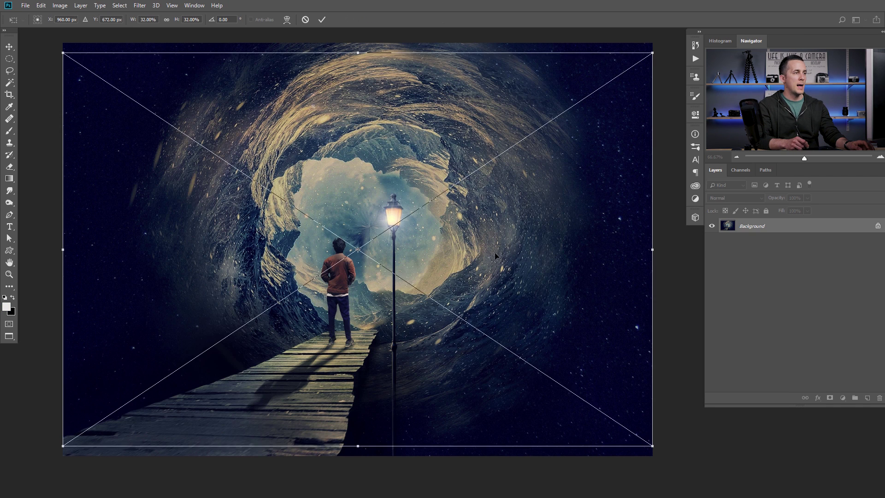
{"action": "left_click", "coordinate": [735, 198]}
{"action": "left_click", "coordinate": [729, 276]}
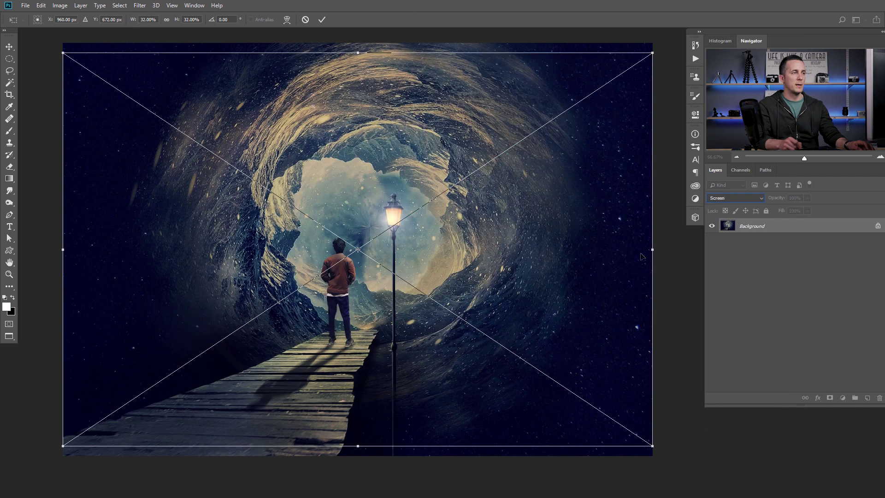
- Scale Flare 12 down to about 20.83% and center its bright spot on the street lamp's light
{"action": "left_click_drag", "start_coordinate": [490, 194], "coordinate": [427, 236]}
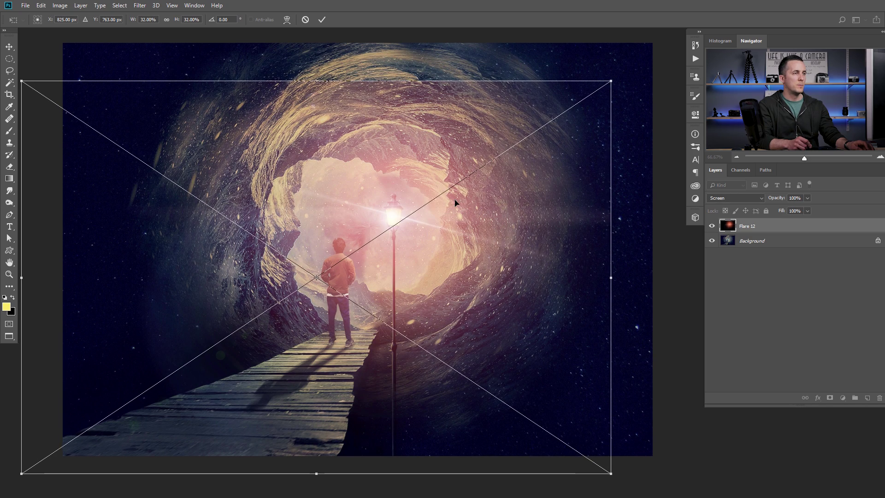
{"action": "left_click_drag", "start_coordinate": [21, 473], "coordinate": [151, 405]}
{"action": "left_click_drag", "start_coordinate": [431, 280], "coordinate": [470, 242]}
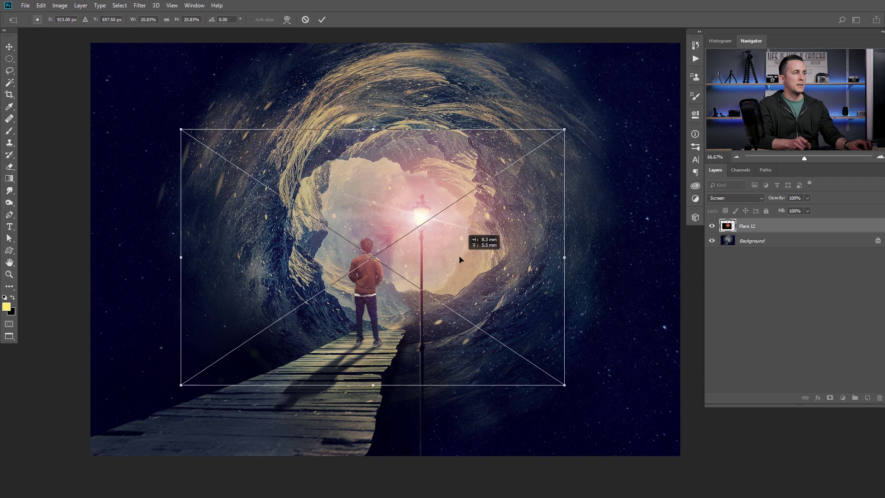
{"action": "key", "text": "Return"}
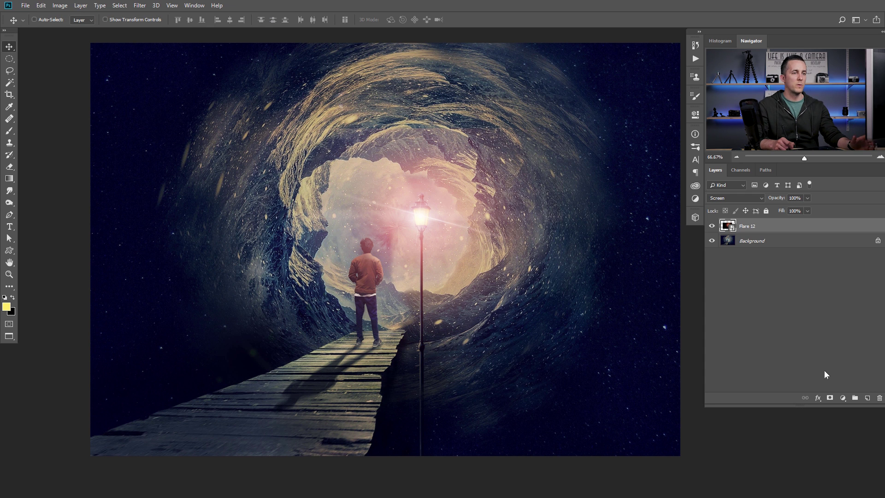
- Apply Hue/Saturation to Flare 12 with hue -14 and saturation about +9, and try duplicating the layer
{"action": "key", "text": "ctrl+u"}
{"action": "mouse_move", "coordinate": [689, 282]}
{"action": "left_mouse_down"}
{"action": "mouse_move", "coordinate": [647, 283]}
{"action": "mouse_move", "coordinate": [685, 285]}
{"action": "left_mouse_up"}
{"action": "mouse_move", "coordinate": [690, 304]}
{"action": "left_mouse_down"}
{"action": "mouse_move", "coordinate": [735, 307]}
{"action": "mouse_move", "coordinate": [685, 307]}
{"action": "left_mouse_up"}
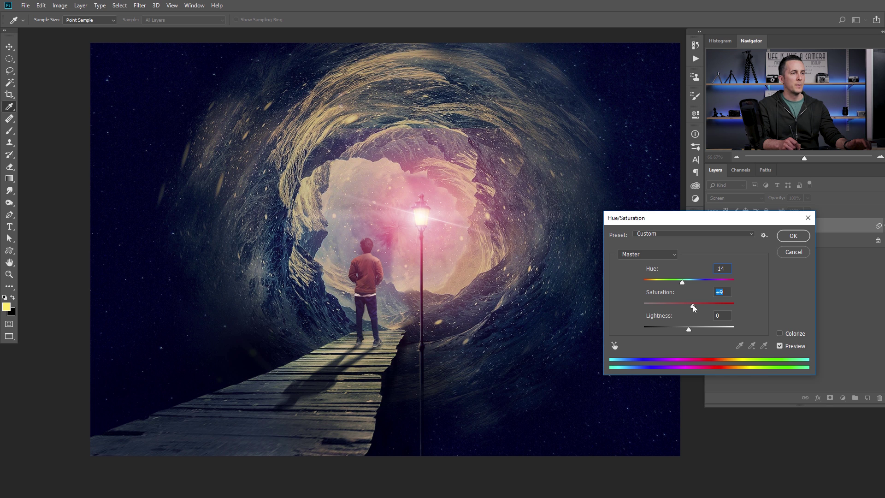
{"action": "left_click", "coordinate": [793, 236]}
{"action": "key", "text": "ctrl+j"}
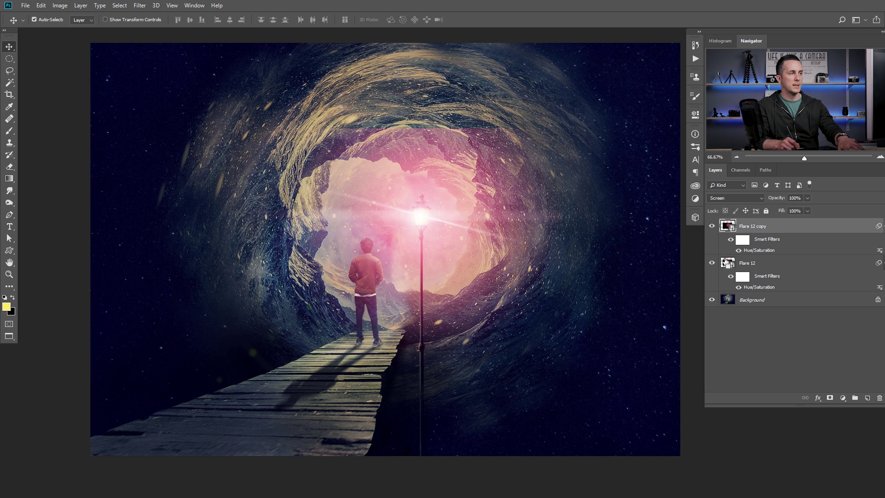
{"action": "key", "text": "ctrl+z"}
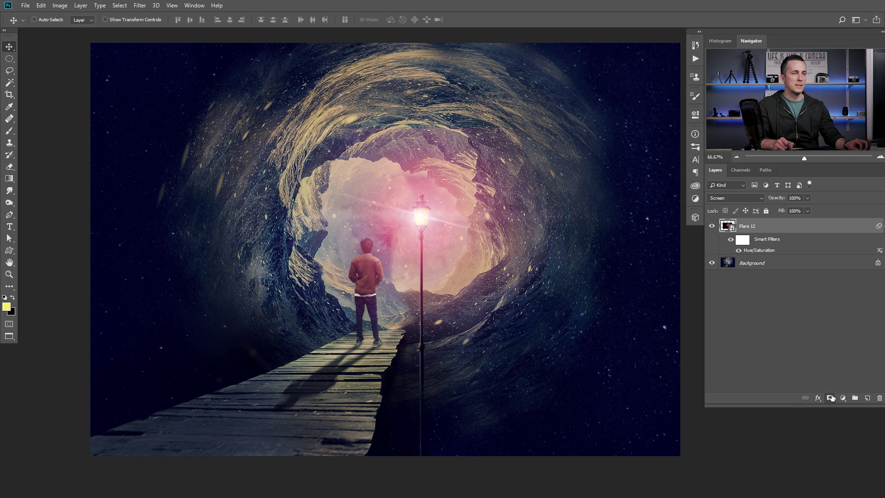
- Add a layer mask to Flare 12 and paint out the flare's hard upper edge with a 400 px soft black brush
{"action": "key", "text": "b"}
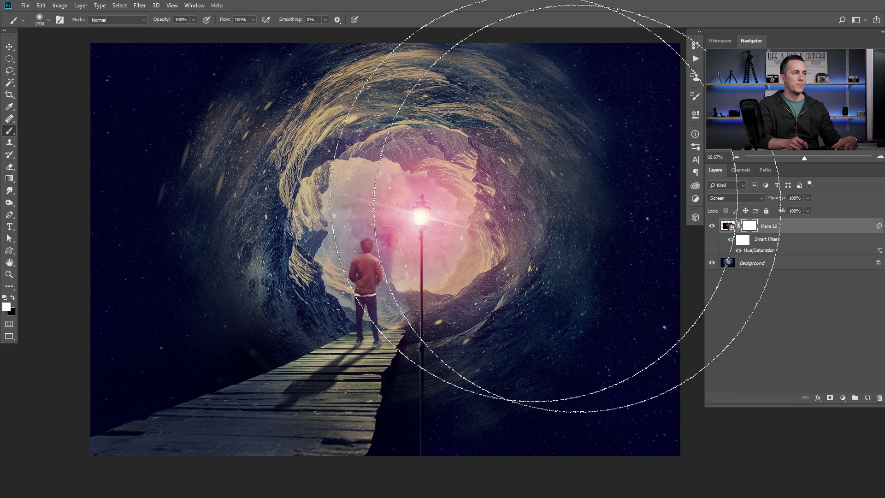
{"action": "key", "text": "bracketleft"}
{"action": "key", "text": "bracketleft"}
{"action": "key", "text": "bracketleft"}
{"action": "key", "text": "bracketleft"}
{"action": "key", "text": "bracketleft"}
{"action": "key", "text": "bracketleft"}
{"action": "key", "text": "bracketleft"}
{"action": "key", "text": "bracketleft"}
{"action": "key", "text": "x"}
{"action": "key", "text": "bracketright"}
{"action": "key", "text": "bracketright"}
{"action": "key", "text": "bracketright"}
{"action": "key", "text": "bracketright"}
{"action": "left_click_drag", "start_coordinate": [414, 138], "coordinate": [429, 133]}
{"action": "key", "text": "ctrl+z"}
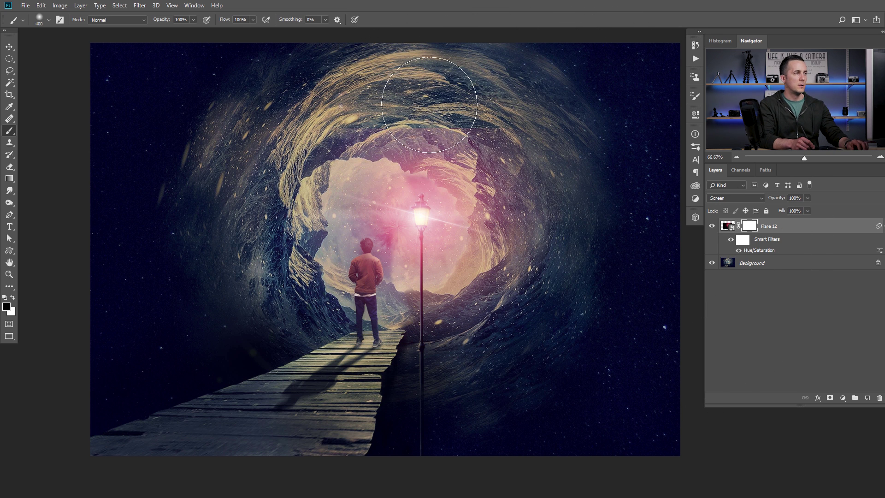
{"action": "mouse_move", "coordinate": [410, 77]}
{"action": "left_mouse_down"}
{"action": "mouse_move", "coordinate": [435, 73]}
{"action": "mouse_move", "coordinate": [521, 125]}
{"action": "left_mouse_up"}
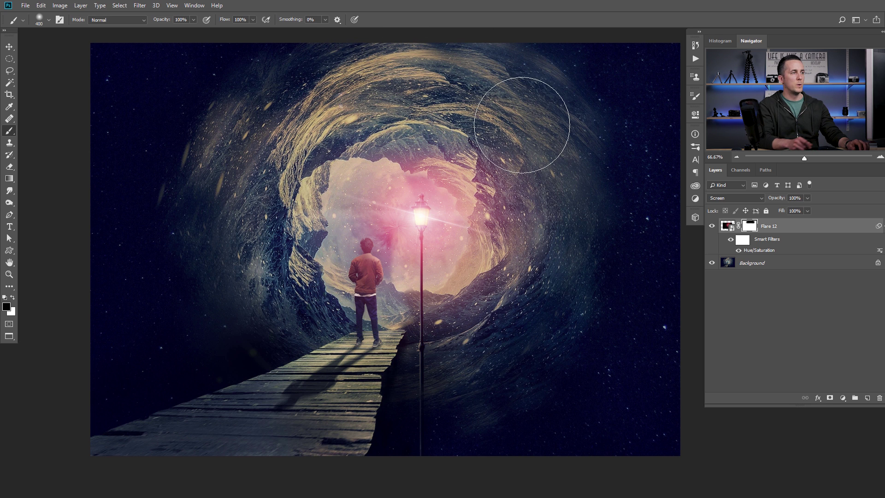
- Clip a Curves adjustment to Flare 12 with an S-curve, mapping input 160 to 182 and input 78 to 56
{"action": "left_click", "coordinate": [844, 399]}
{"action": "left_click", "coordinate": [829, 279]}
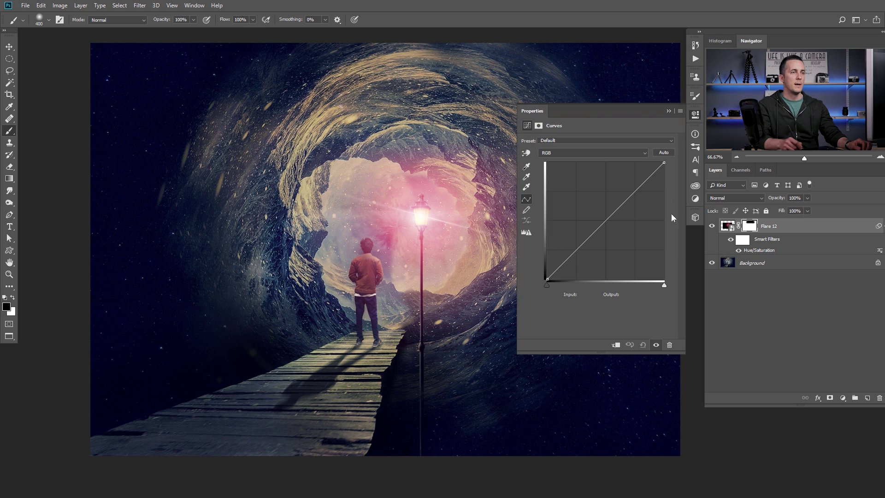
{"action": "left_click", "coordinate": [616, 344]}
{"action": "left_click_drag", "start_coordinate": [626, 198], "coordinate": [621, 195]}
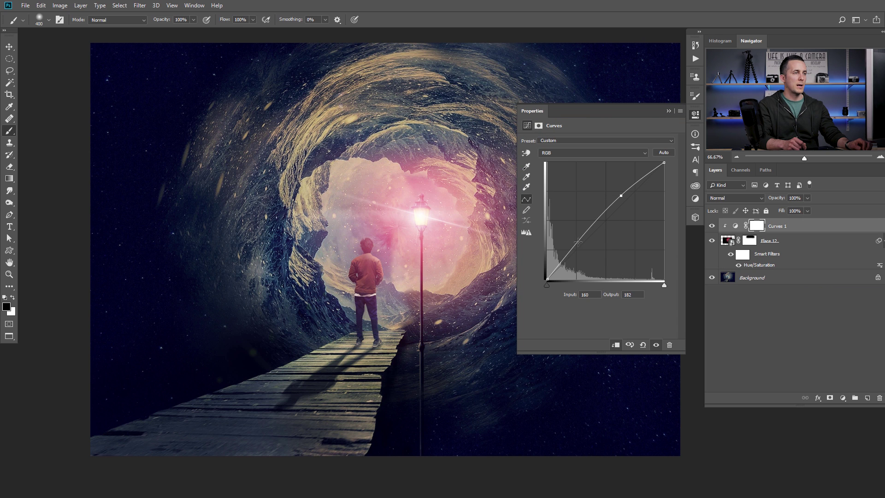
{"action": "left_click_drag", "start_coordinate": [582, 236], "coordinate": [583, 252]}
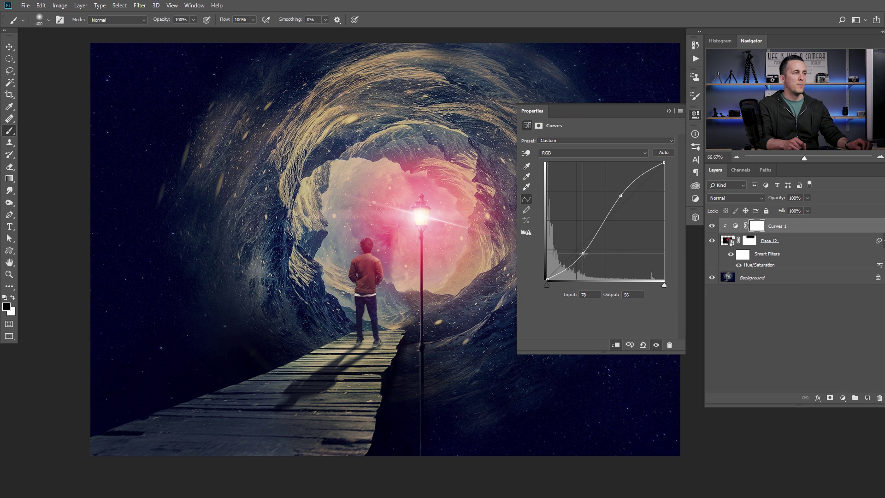
{"action": "left_click", "coordinate": [668, 112]}
- Compare the street lamp composite with and without the flare layers
{"action": "left_click", "coordinate": [711, 278], "text": "alt"}
{"action": "left_click", "coordinate": [712, 278], "text": "alt"}
{"action": "left_click", "coordinate": [712, 277], "text": "alt"}
{"action": "left_click", "coordinate": [711, 277], "text": "alt"}
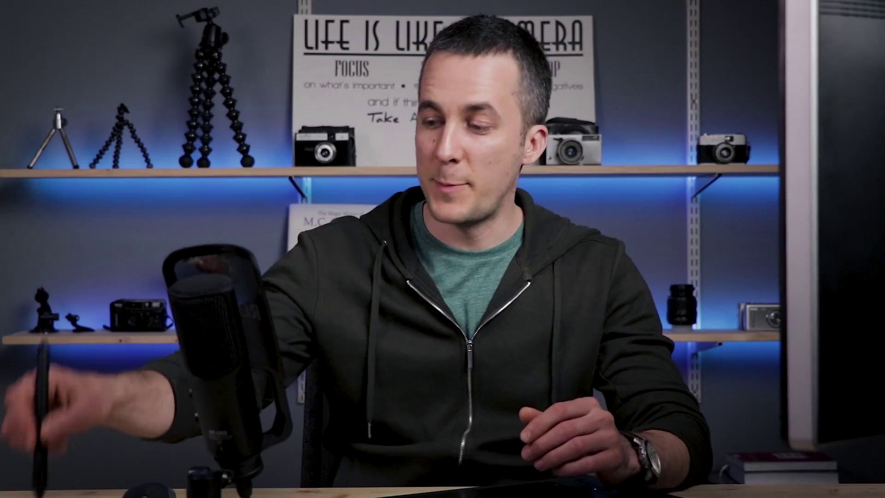